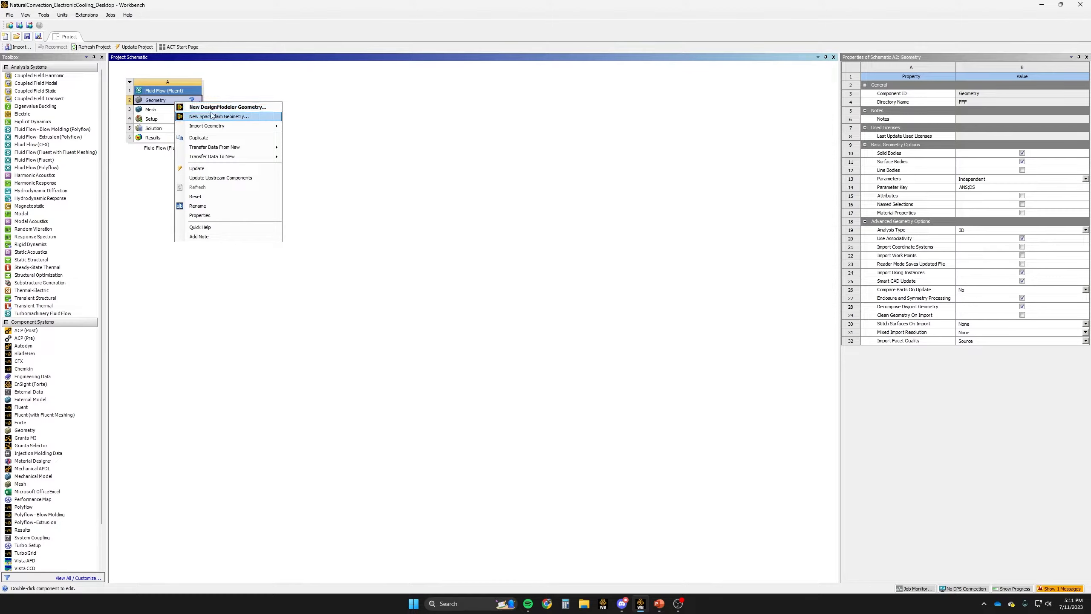
- Create a new SpaceClaim geometry for the Fluid Flow (Fluent) system and start a sketch on the XY plane
{"action": "left_click", "coordinate": [213, 116]}
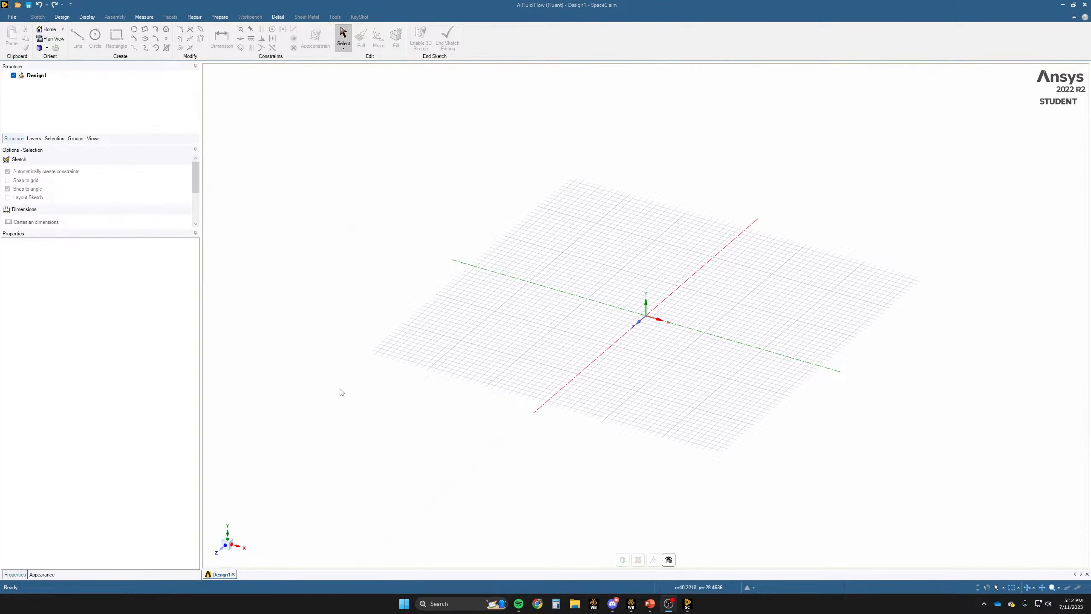
{"action": "left_click", "coordinate": [62, 17]}
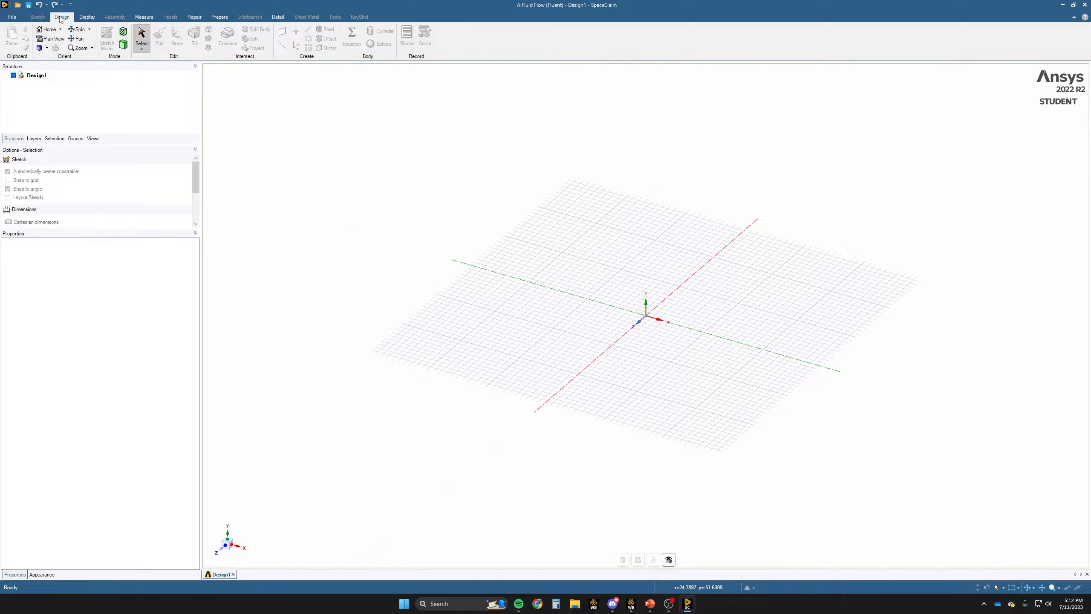
{"action": "left_click", "coordinate": [124, 44]}
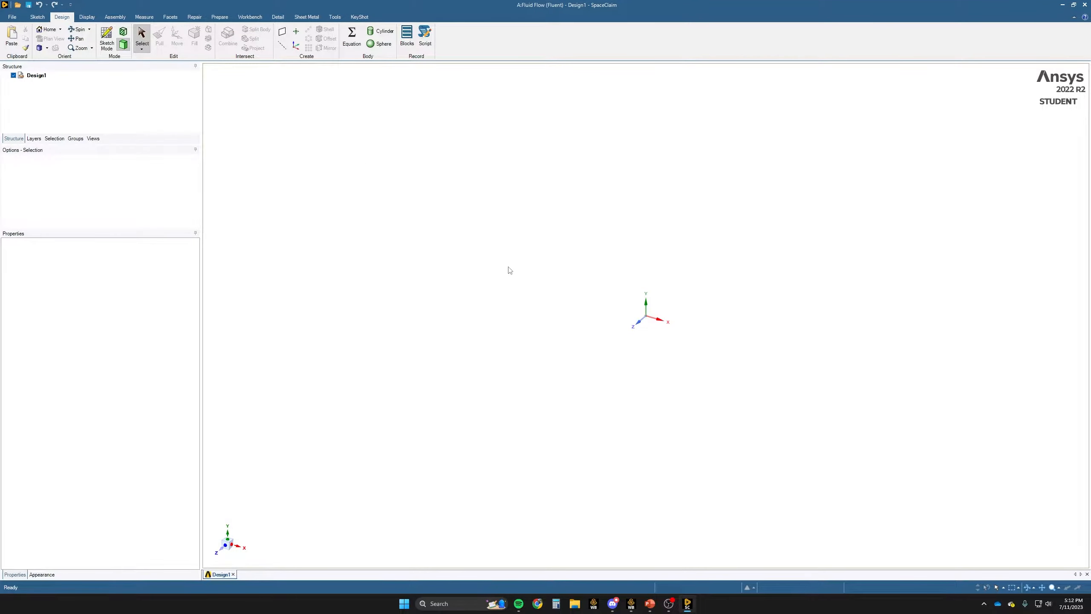
{"action": "left_click", "coordinate": [107, 39]}
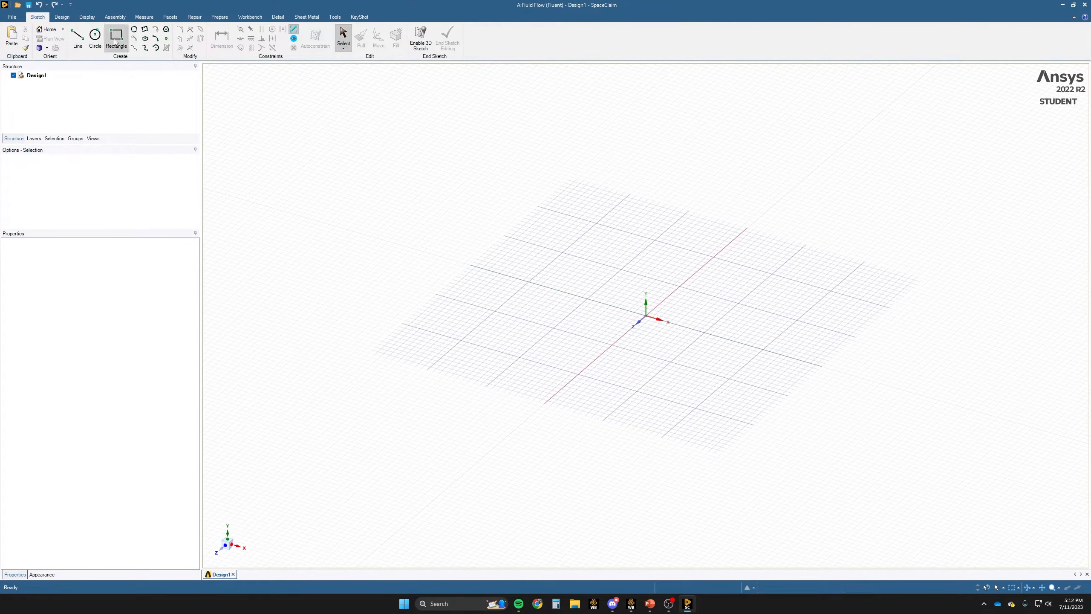
{"action": "left_click", "coordinate": [650, 318]}
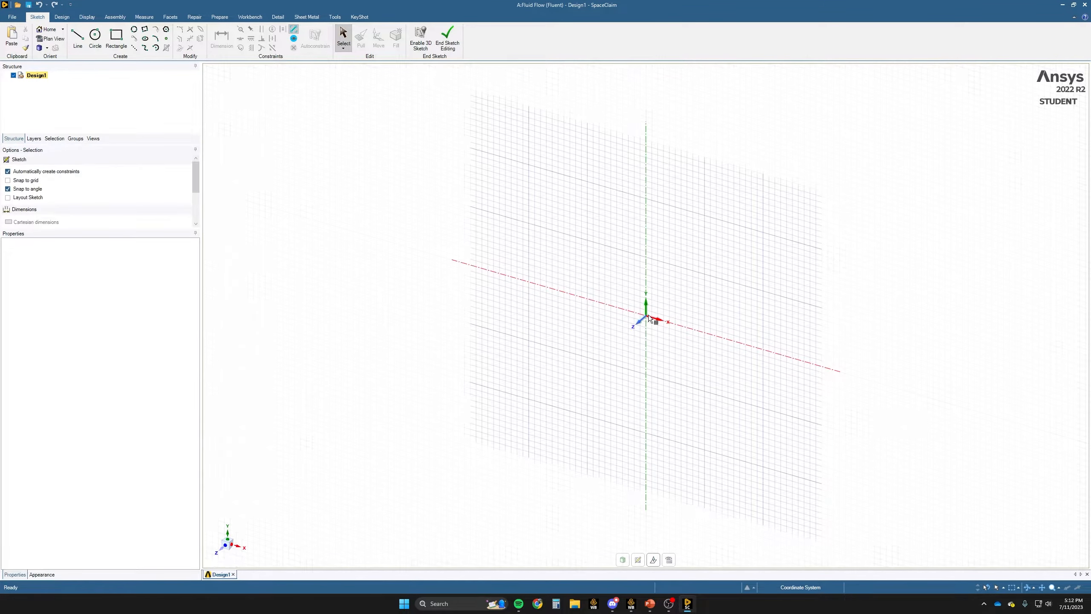
{"action": "left_click", "coordinate": [225, 554]}
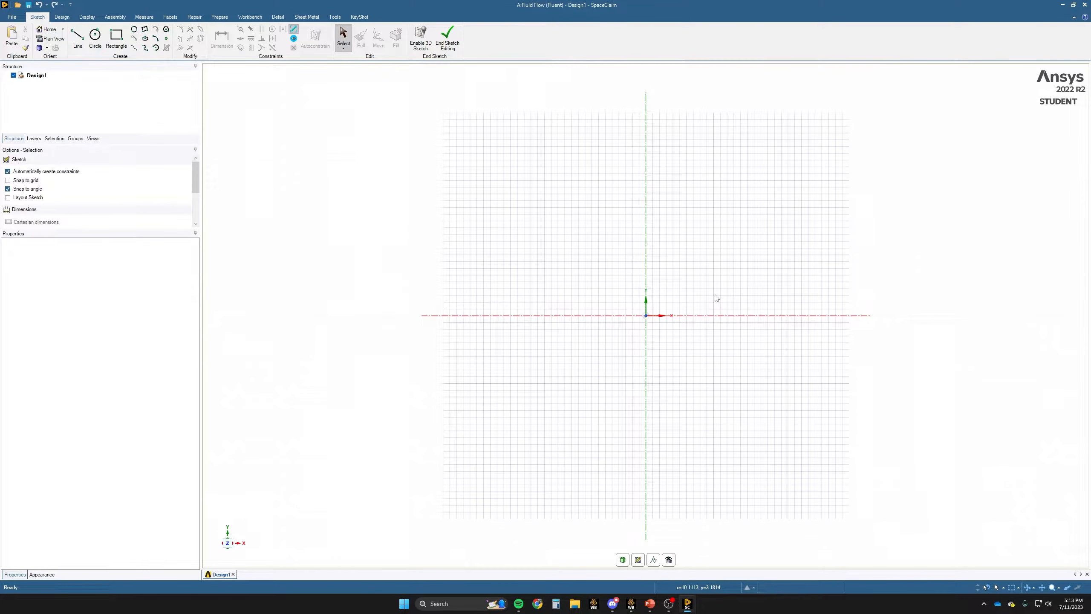
{"action": "scroll", "coordinate": [716, 296], "scroll_direction": "down", "scroll_amount": 1}
{"action": "scroll", "coordinate": [709, 303], "scroll_direction": "up", "scroll_amount": 1}
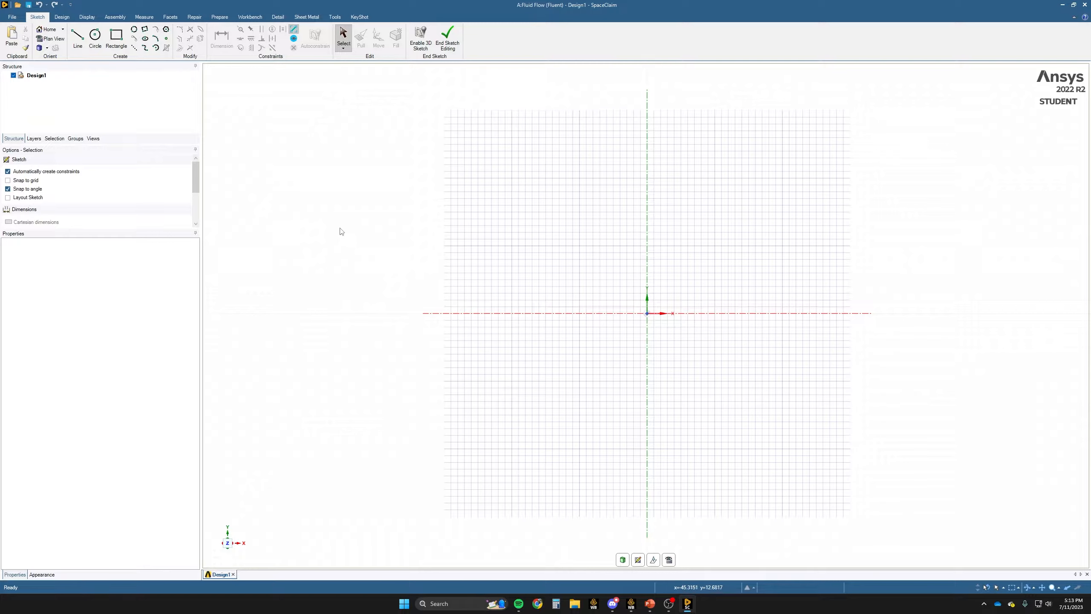
- Enable snap to grid and sketch a rectangle 1 mm wide and 10 mm high, centred on the X axis with its right edge on the Y axis
{"action": "left_click", "coordinate": [117, 38]}
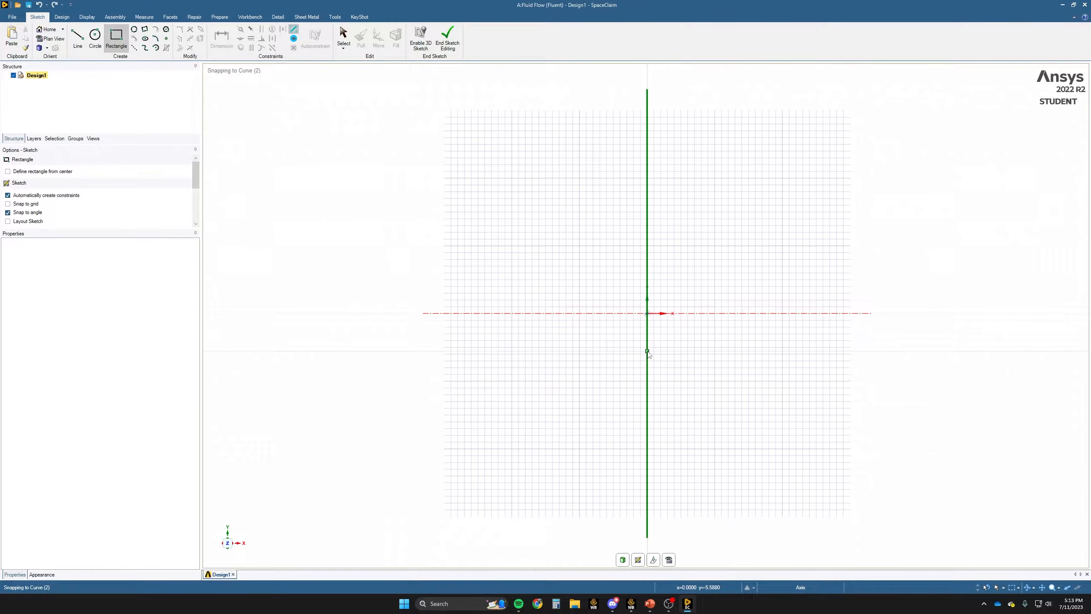
{"action": "left_click", "coordinate": [7, 204]}
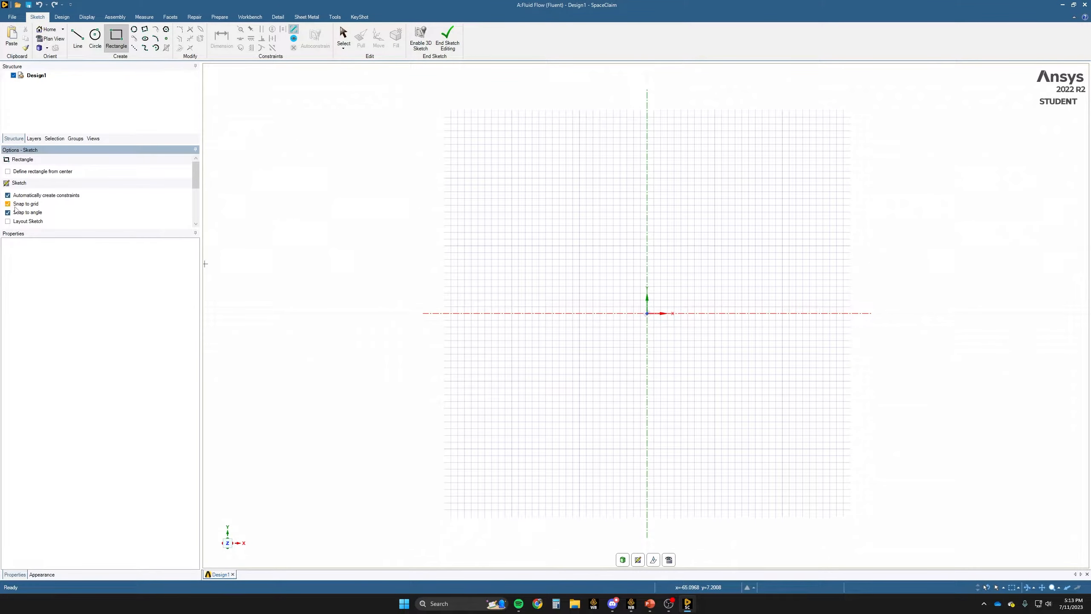
{"action": "left_click", "coordinate": [647, 348]}
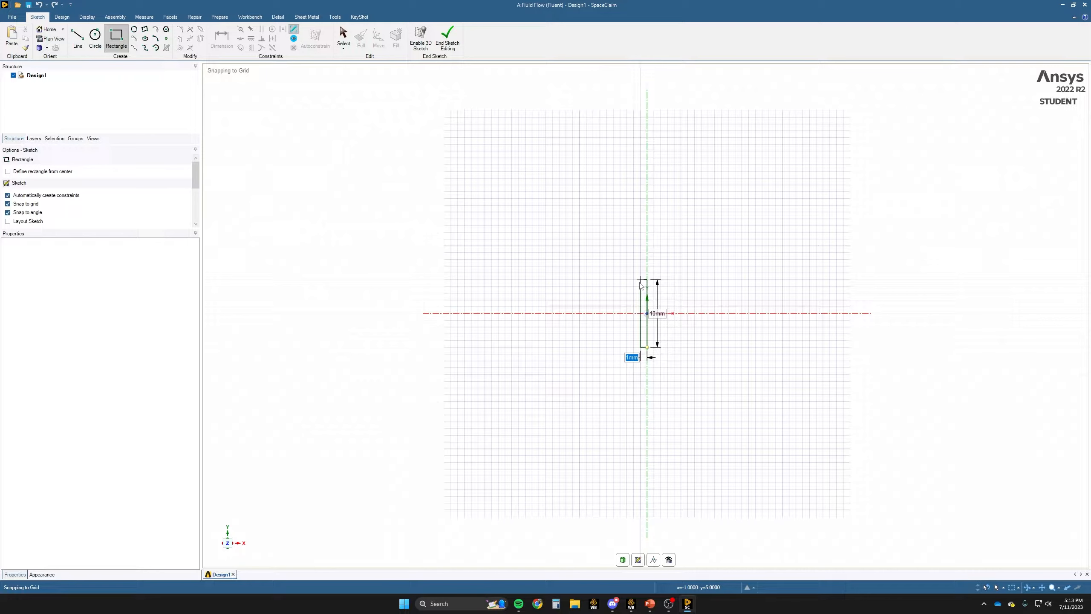
{"action": "left_click", "coordinate": [641, 282]}
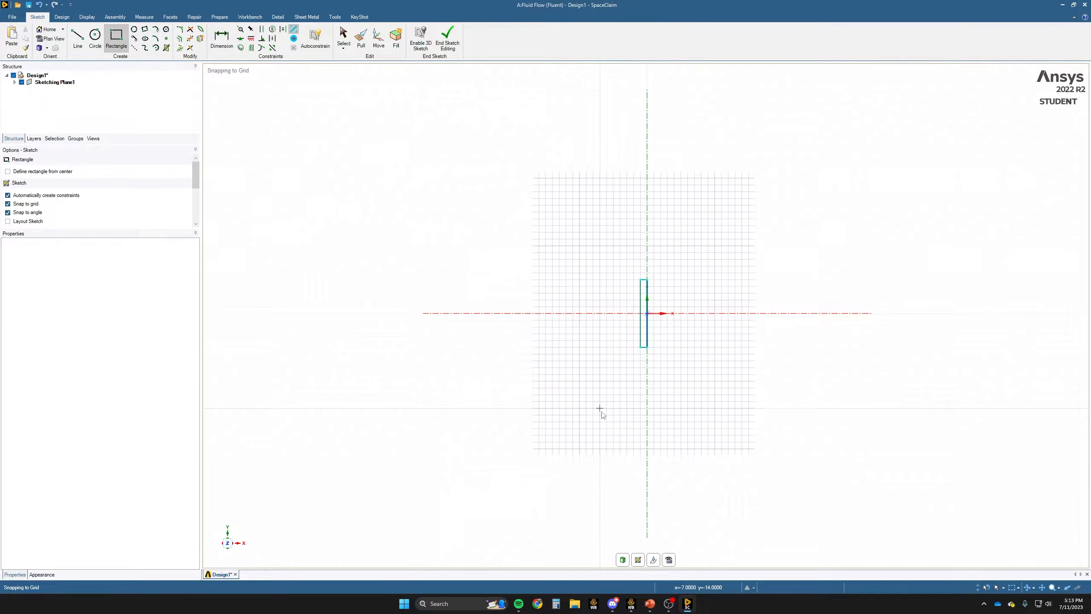
- Sketch a rectangle 15 mm wide and 42 mm high around the small one, centred on the X axis with its right edge on the Y axis
{"action": "left_click", "coordinate": [648, 456]}
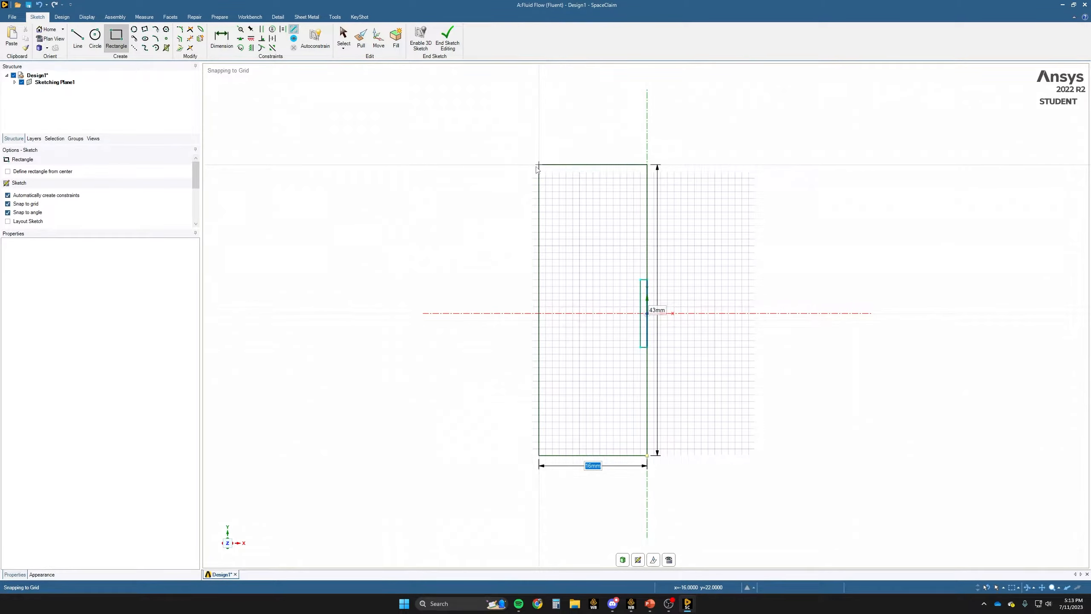
{"action": "type", "text": "15"}
{"action": "key", "text": "Tab"}
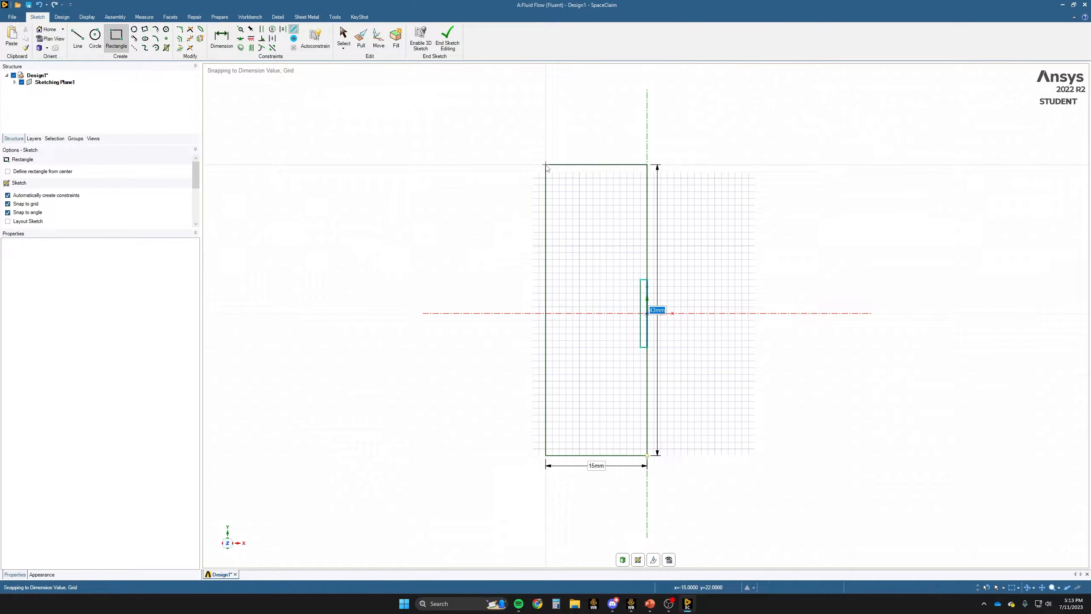
{"action": "type", "text": "42"}
{"action": "key", "text": "Return"}
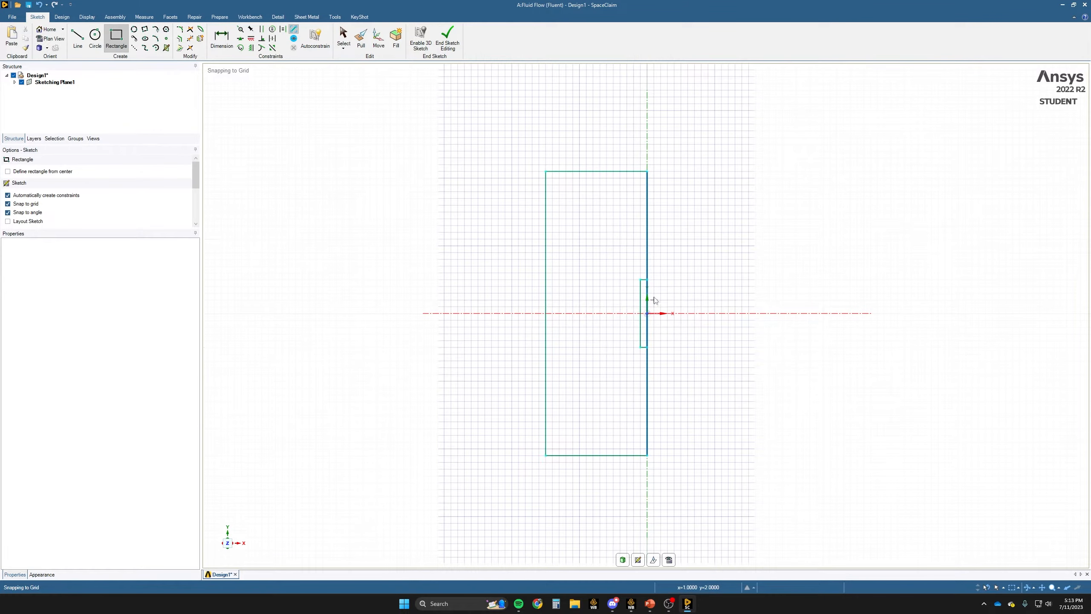
- Convert the two sketched rectangles into surface faces by leaving the sketch for 3D mode
{"action": "left_click", "coordinate": [68, 17]}
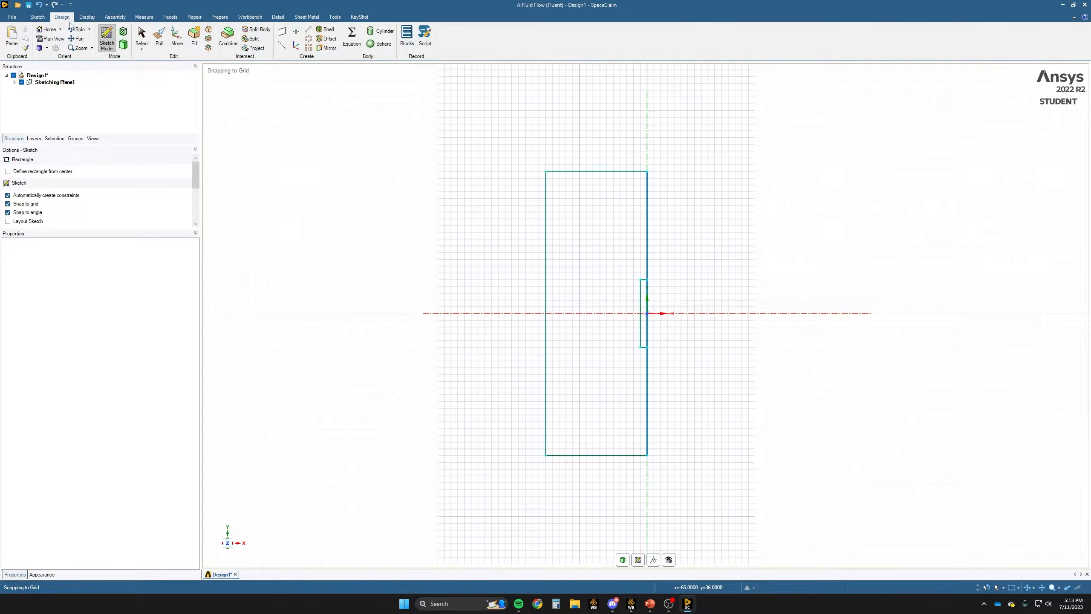
{"action": "left_click", "coordinate": [124, 45]}
{"action": "left_click", "coordinate": [597, 313]}
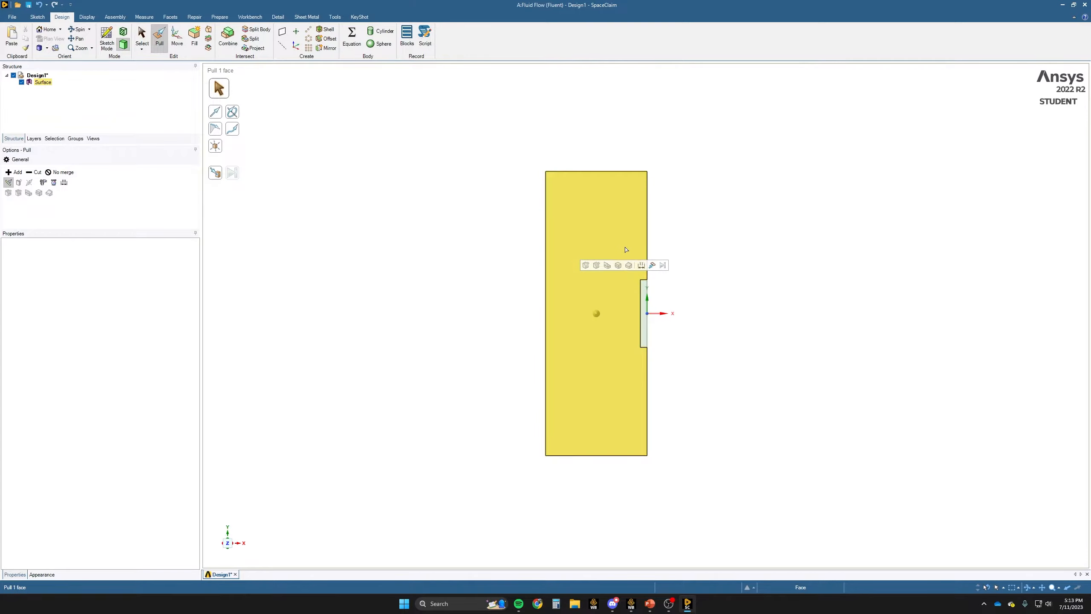
{"action": "left_click", "coordinate": [672, 343]}
{"action": "key", "text": "s"}
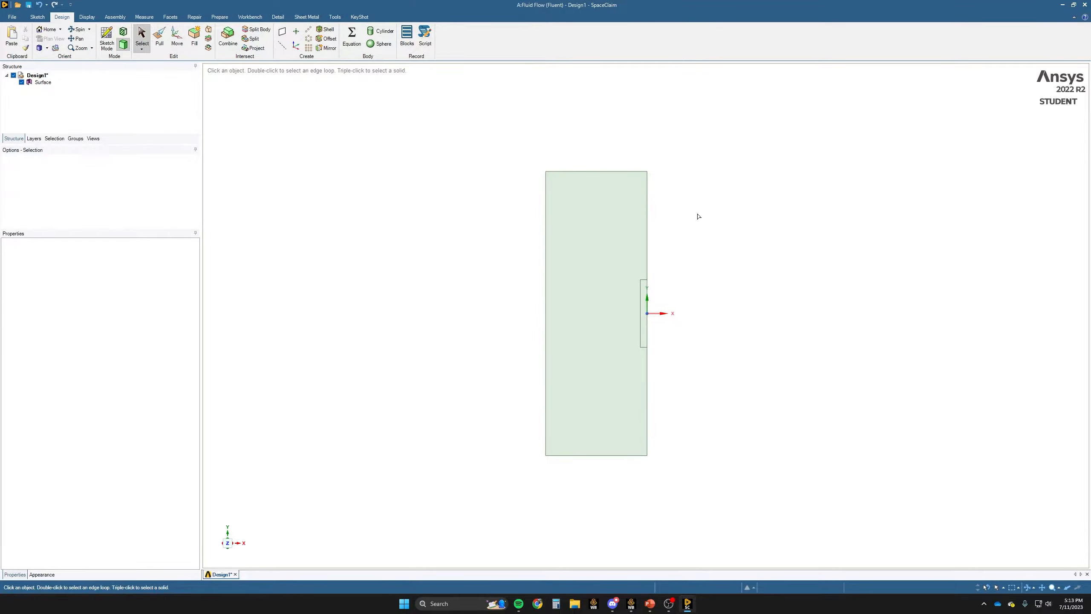
- Delete the small 1 mm by 10 mm face at the large surface's right edge
{"action": "left_click", "coordinate": [647, 287]}
{"action": "left_click", "coordinate": [440, 237]}
{"action": "left_click", "coordinate": [637, 278]}
{"action": "left_click", "coordinate": [682, 259]}
{"action": "left_click", "coordinate": [641, 269]}
{"action": "left_click", "coordinate": [661, 262]}
{"action": "left_click", "coordinate": [642, 309]}
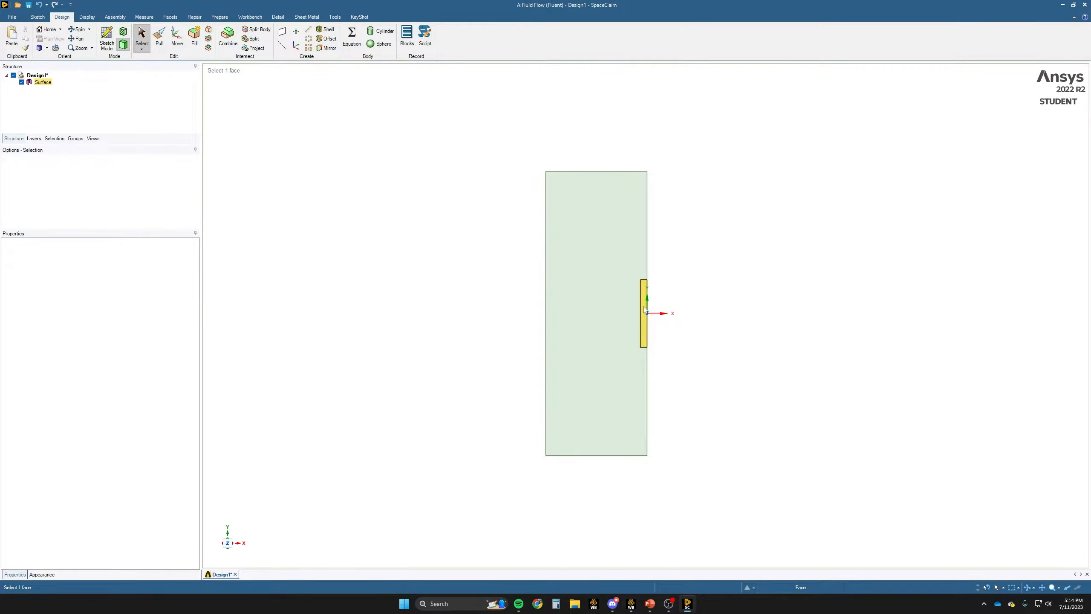
{"action": "left_click", "coordinate": [644, 310]}
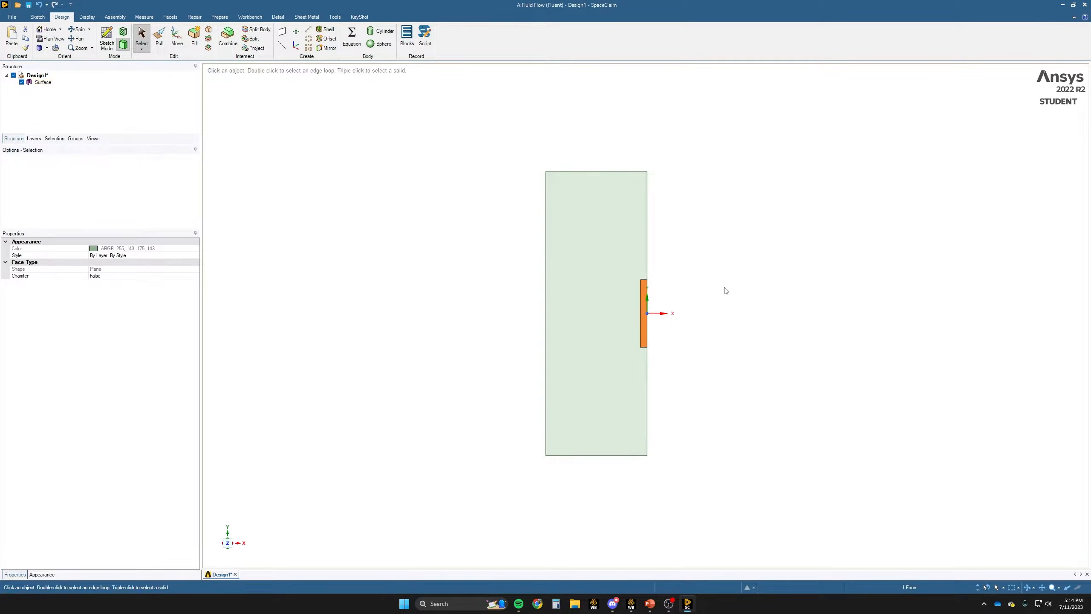
{"action": "key", "text": "Delete"}
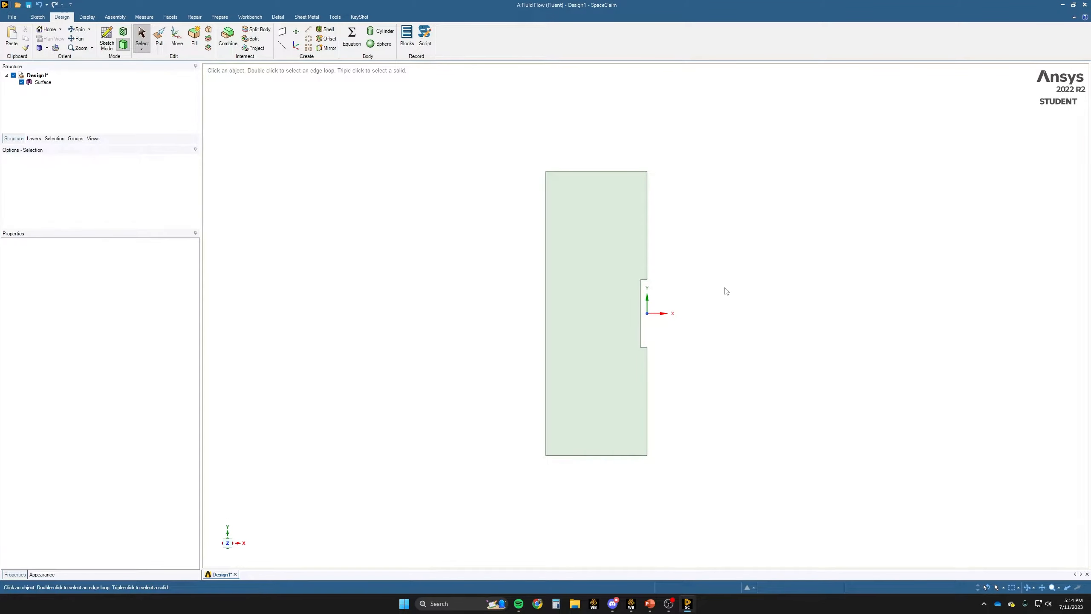
- Sketch a 1 mm by 10 mm rectangle filling the notch in the large surface and end the sketch to make a separate surface
{"action": "left_click", "coordinate": [107, 39]}
{"action": "left_click", "coordinate": [612, 254]}
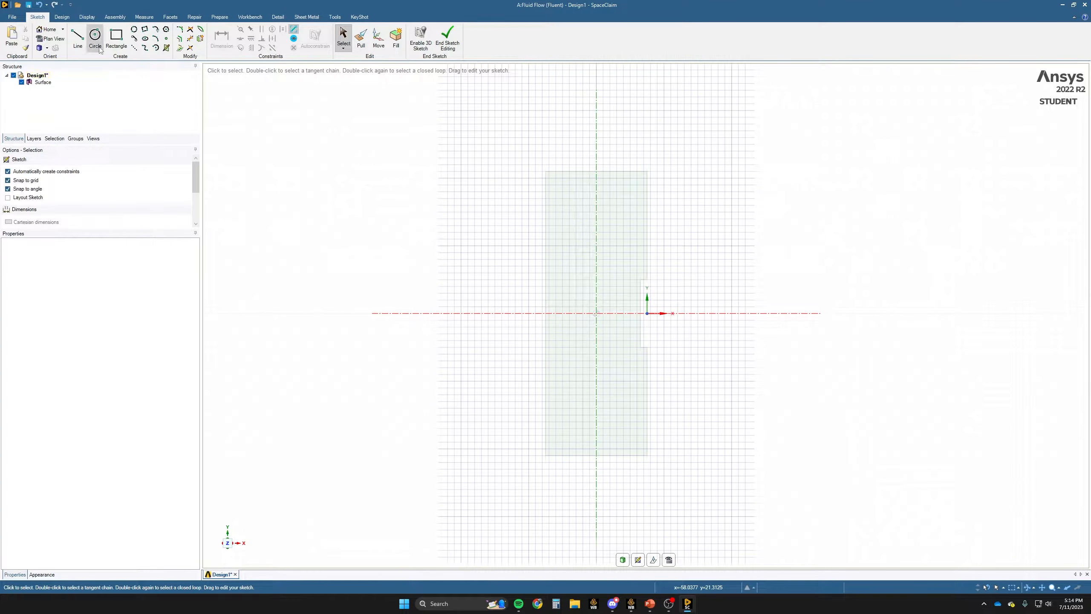
{"action": "left_click", "coordinate": [113, 35]}
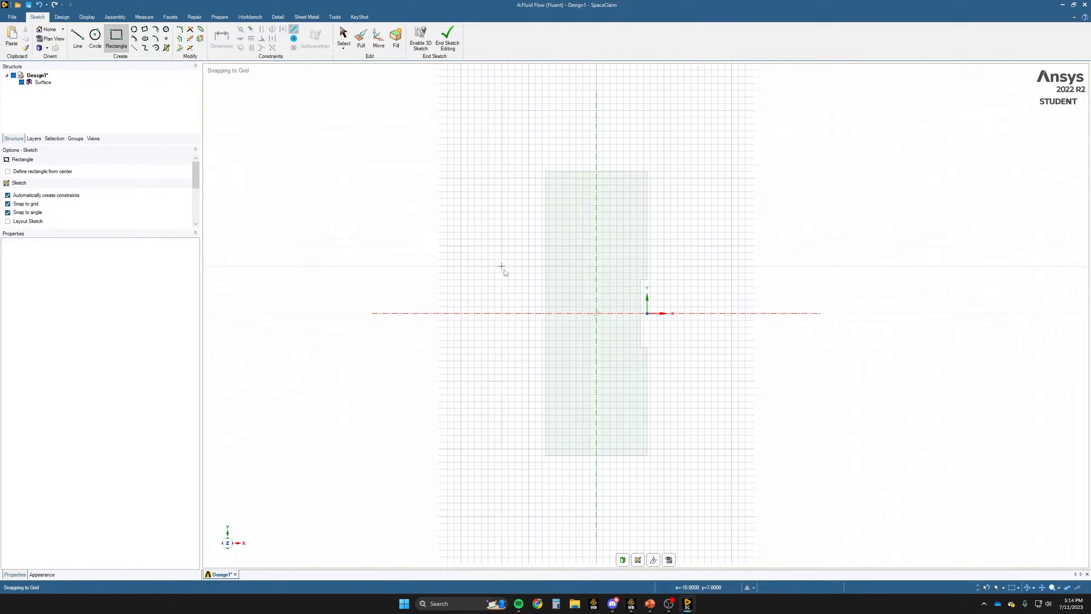
{"action": "left_click", "coordinate": [641, 347]}
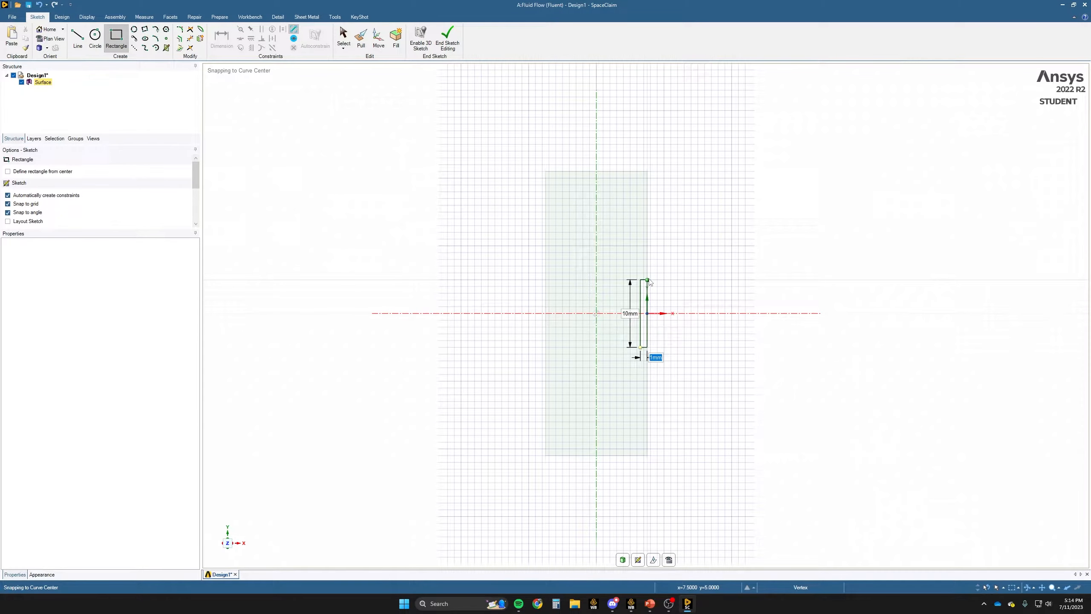
{"action": "left_click", "coordinate": [648, 279]}
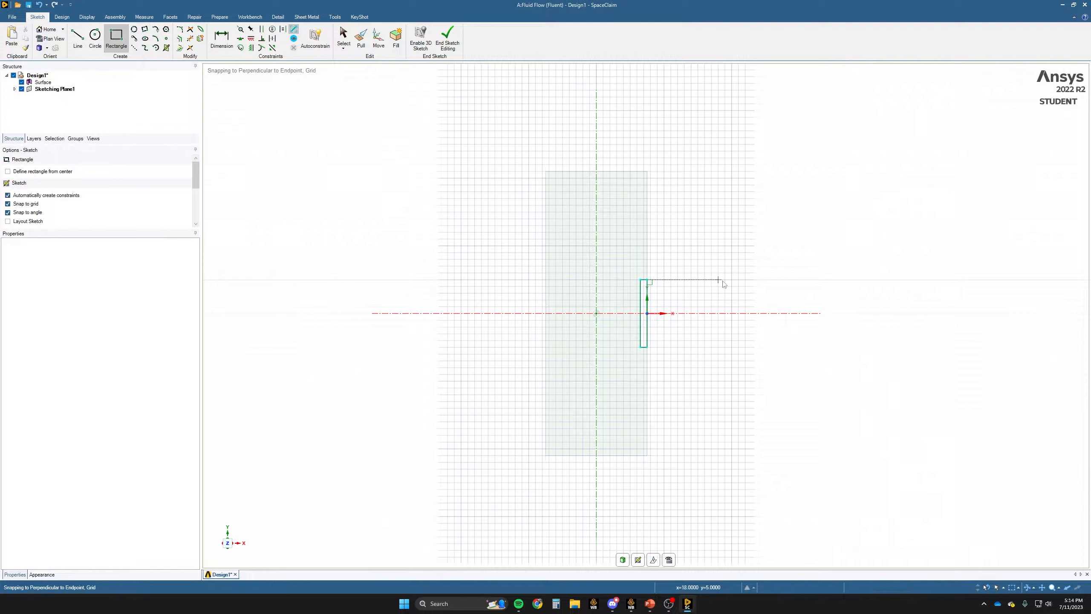
{"action": "left_click", "coordinate": [447, 43]}
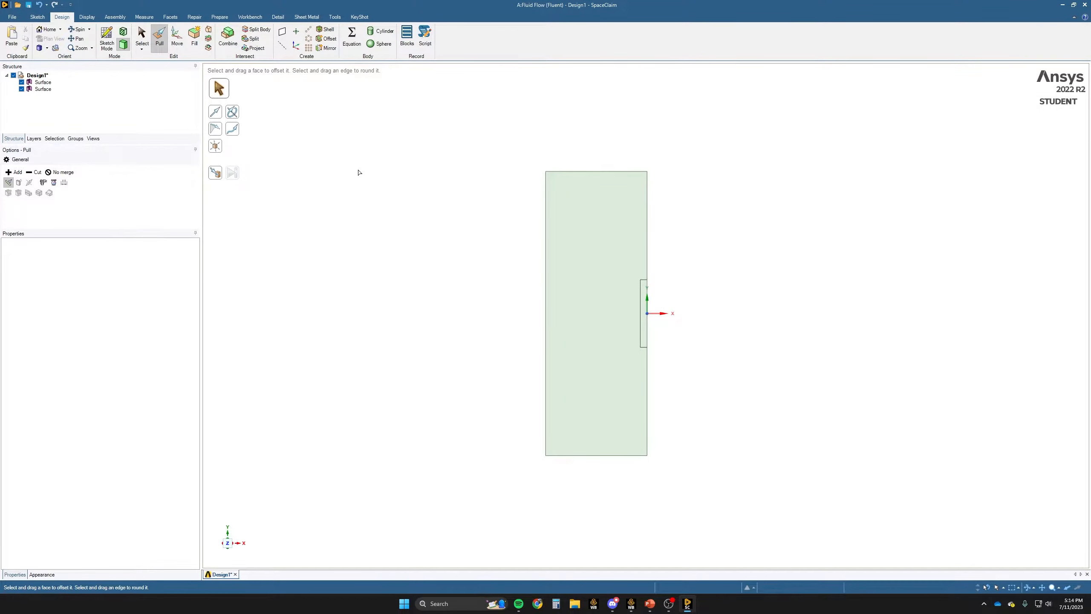
- Change the color of the small notch surface to a muted red
{"action": "key", "text": "s"}
{"action": "left_click", "coordinate": [43, 82]}
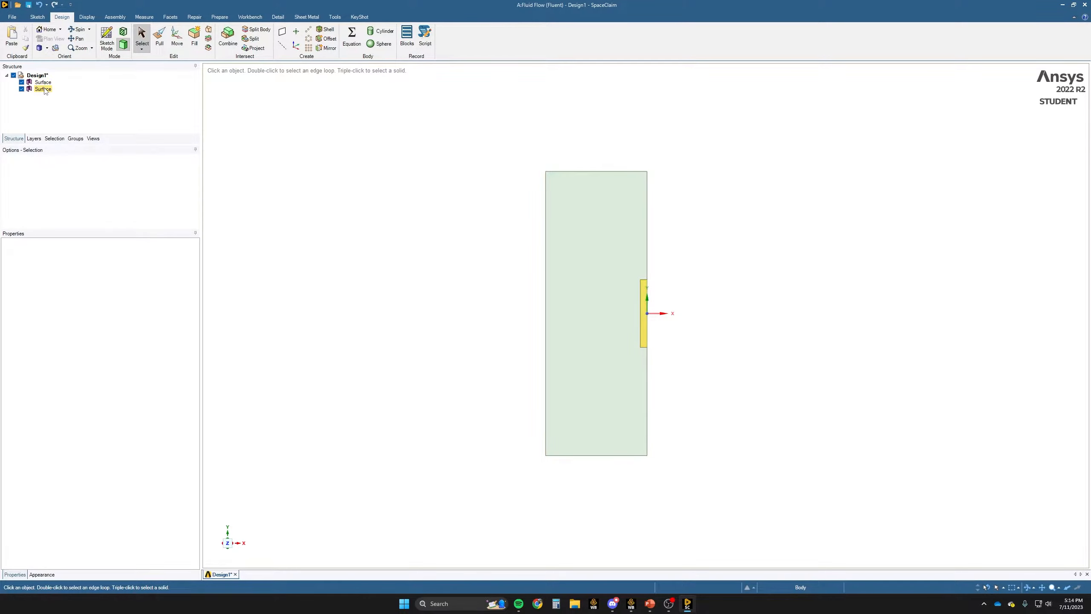
{"action": "left_click", "coordinate": [642, 304]}
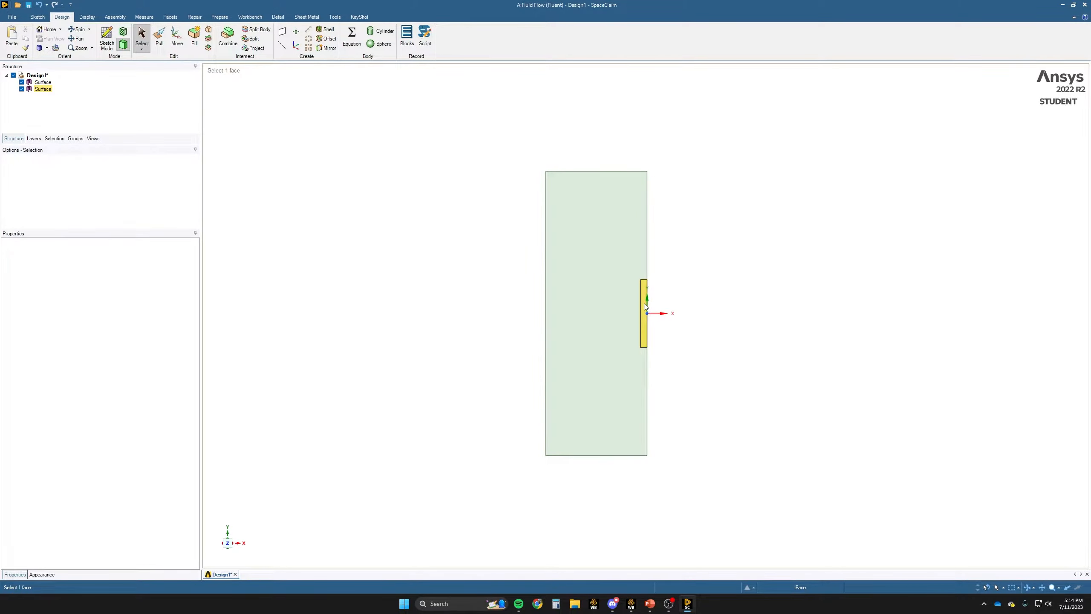
{"action": "left_click", "coordinate": [645, 306]}
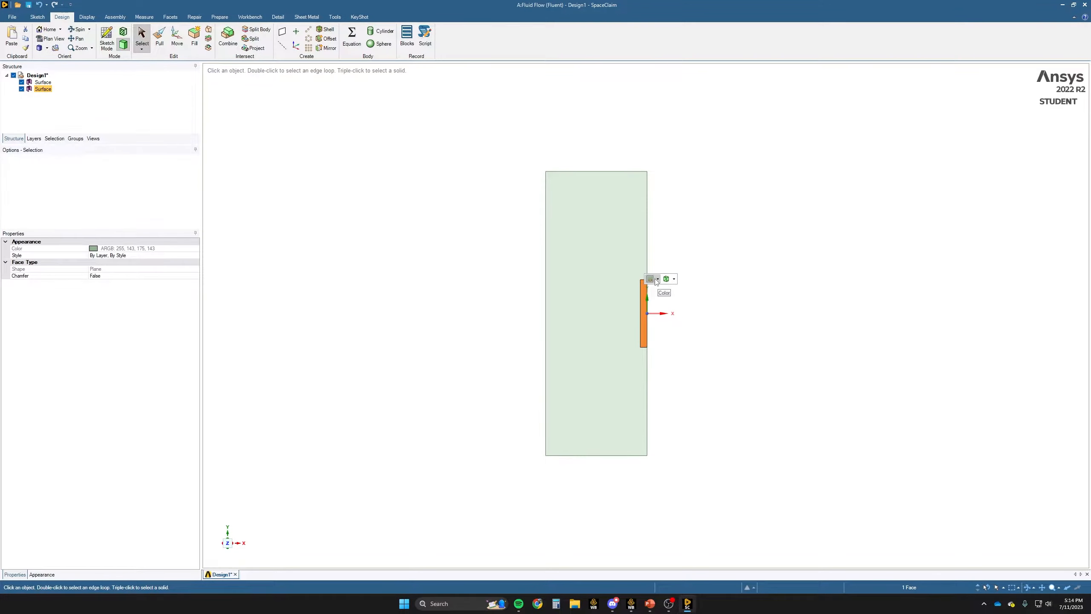
{"action": "left_click", "coordinate": [656, 280]}
{"action": "left_click", "coordinate": [657, 313]}
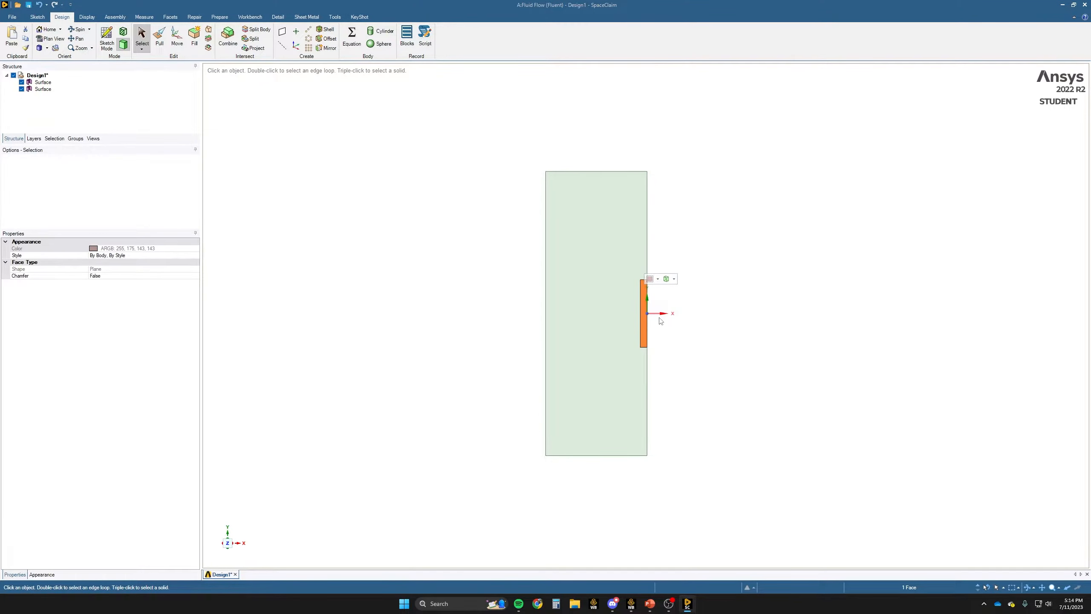
{"action": "left_click", "coordinate": [729, 298]}
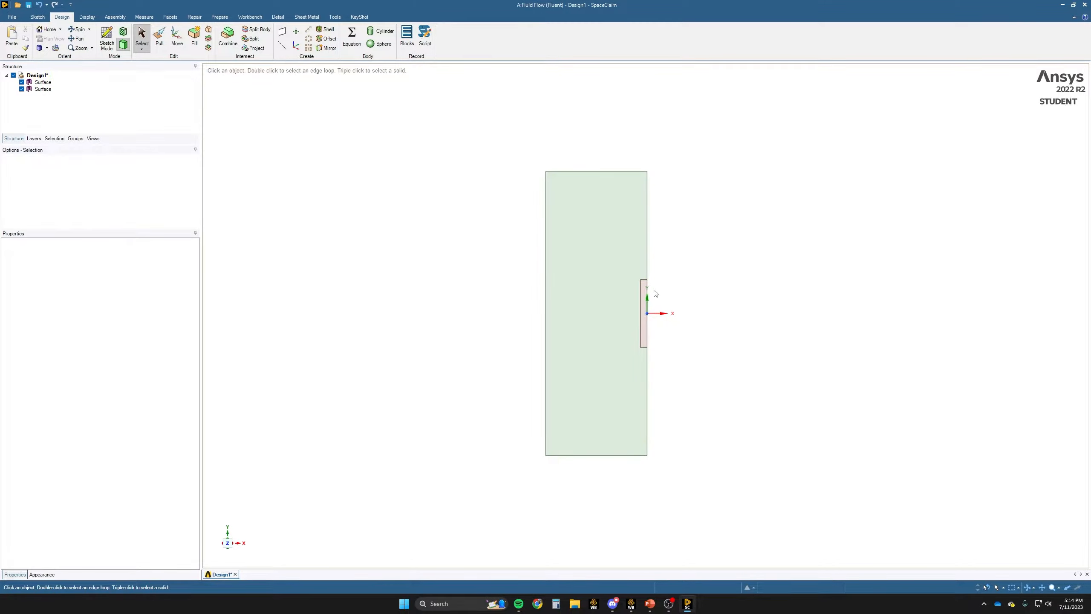
- Set the Share Topology property of the Design1 component to Share
{"action": "left_click", "coordinate": [641, 338]}
{"action": "left_click", "coordinate": [41, 76]}
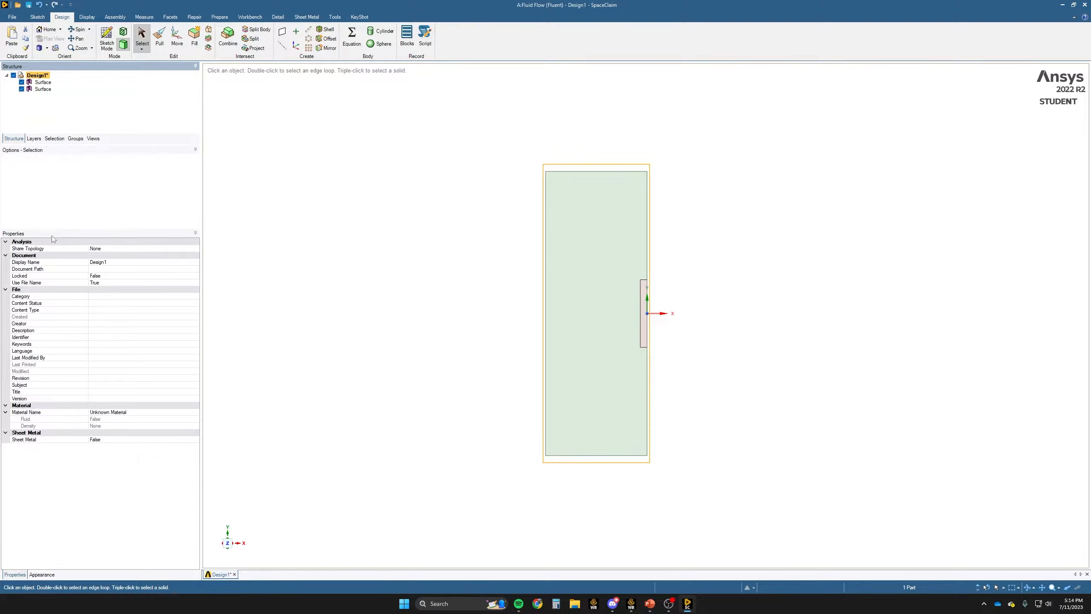
{"action": "left_click", "coordinate": [106, 248]}
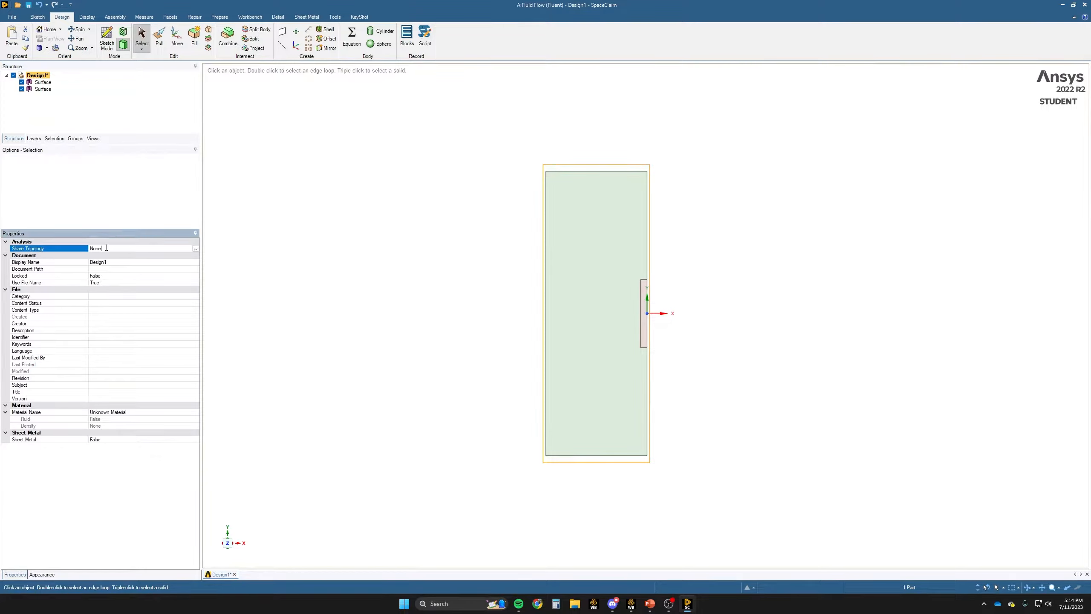
{"action": "left_click", "coordinate": [196, 248]}
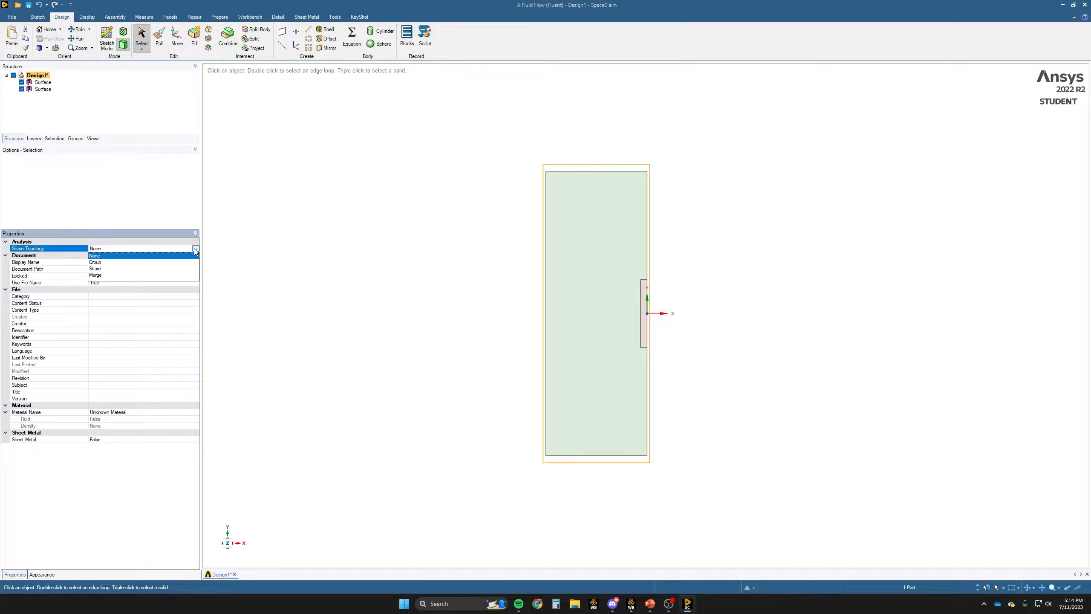
{"action": "left_click", "coordinate": [96, 269]}
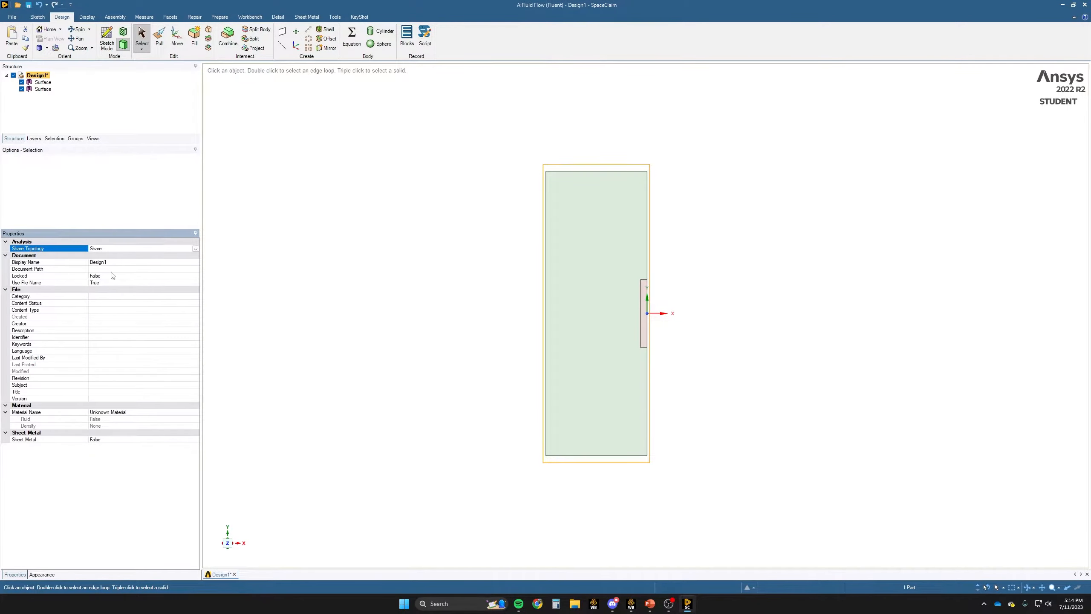
{"action": "left_click", "coordinate": [353, 209]}
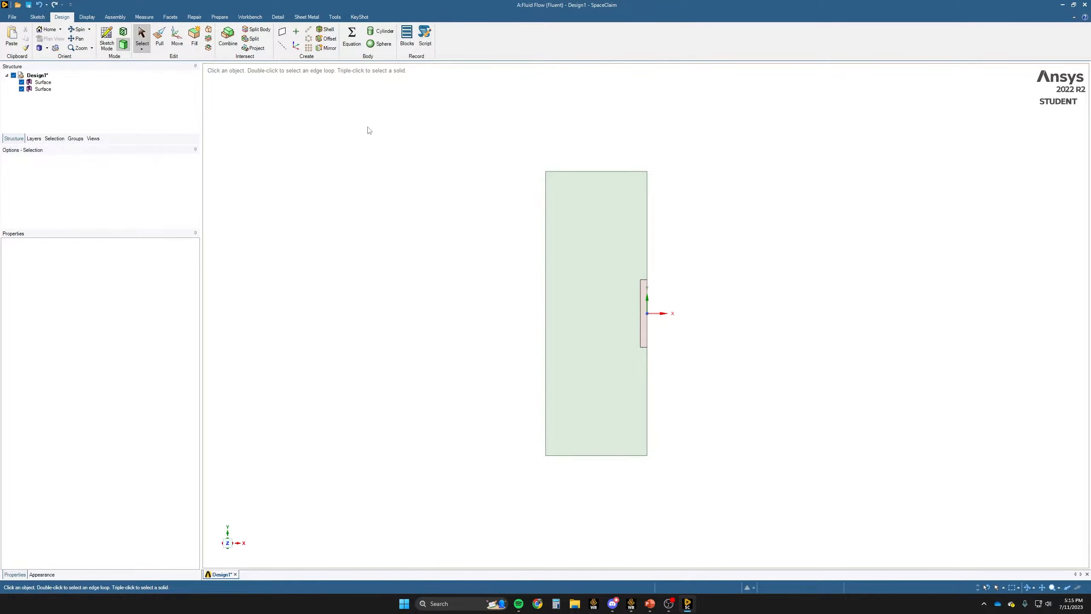
- Close the geometry editor and set the Geometry cell's Analysis Type to 2D in the Workbench project
{"action": "left_click", "coordinate": [1085, 4]}
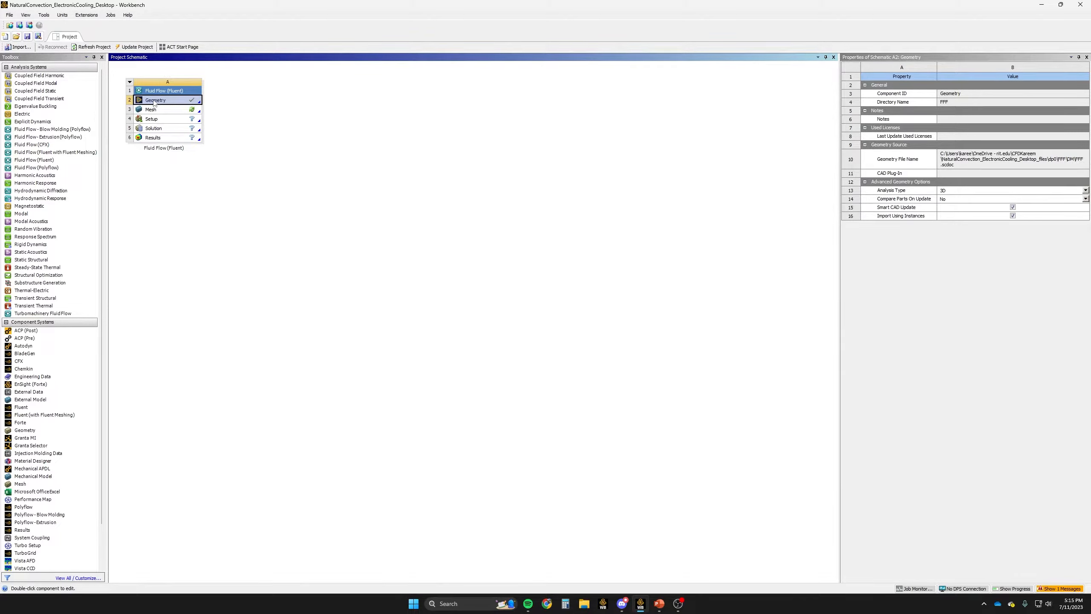
{"action": "left_click", "coordinate": [243, 99]}
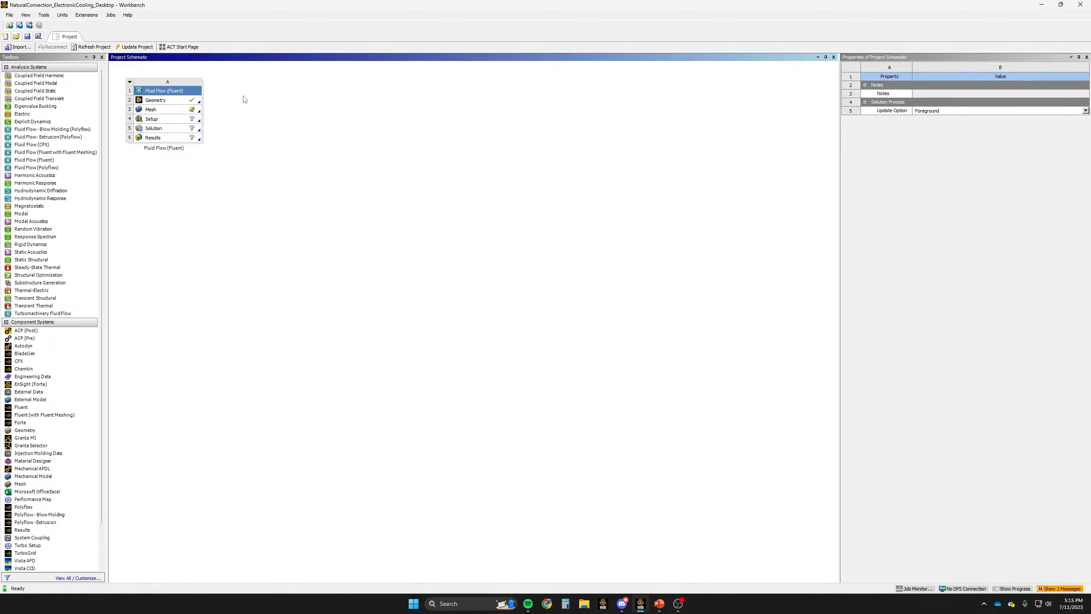
{"action": "left_click", "coordinate": [176, 100]}
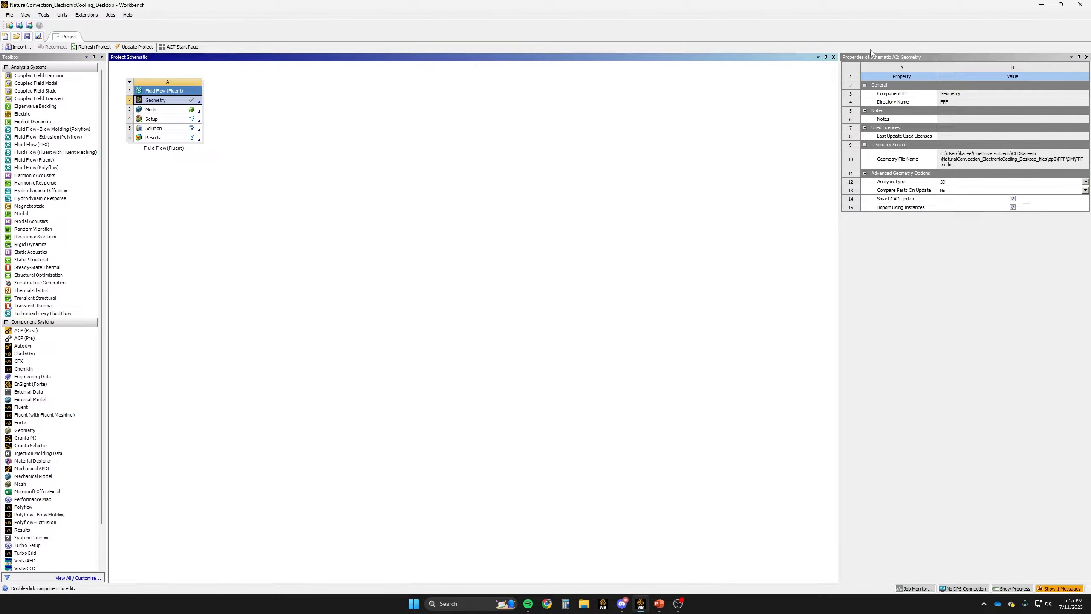
{"action": "left_click", "coordinate": [1086, 183]}
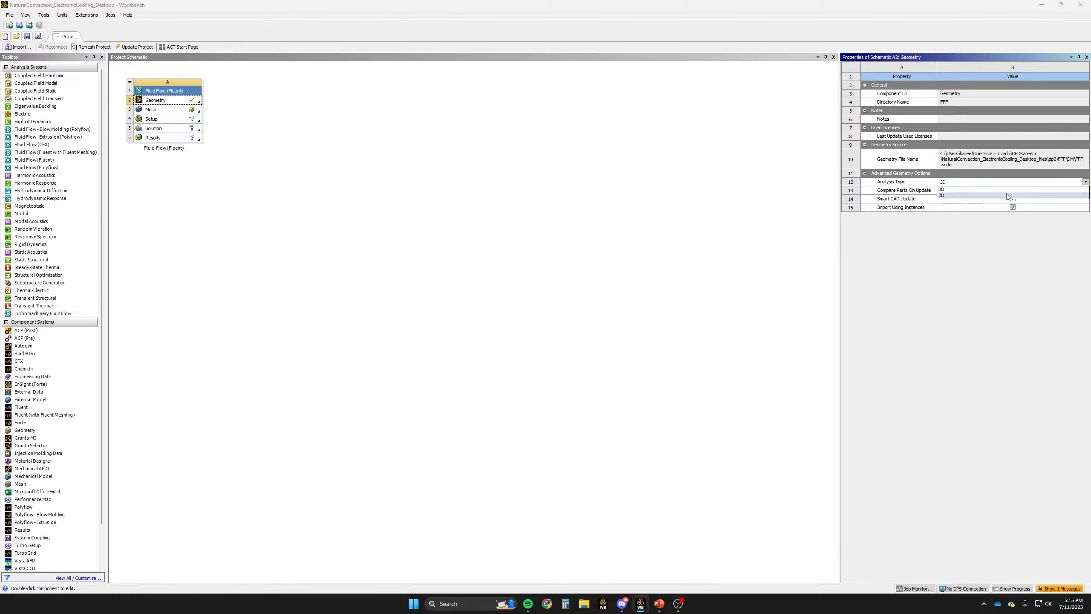
{"action": "left_click", "coordinate": [988, 197]}
{"action": "left_click", "coordinate": [734, 193]}
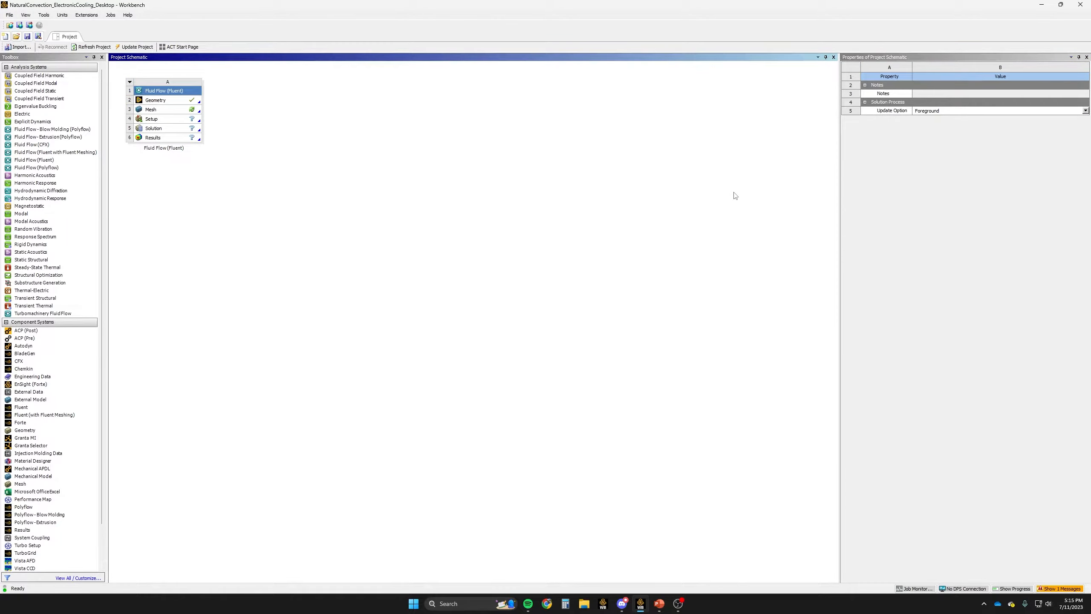
- Open the project's Mesh component in Meshing and create a named selection AirDomain from the large body
{"action": "double_click", "coordinate": [189, 110]}
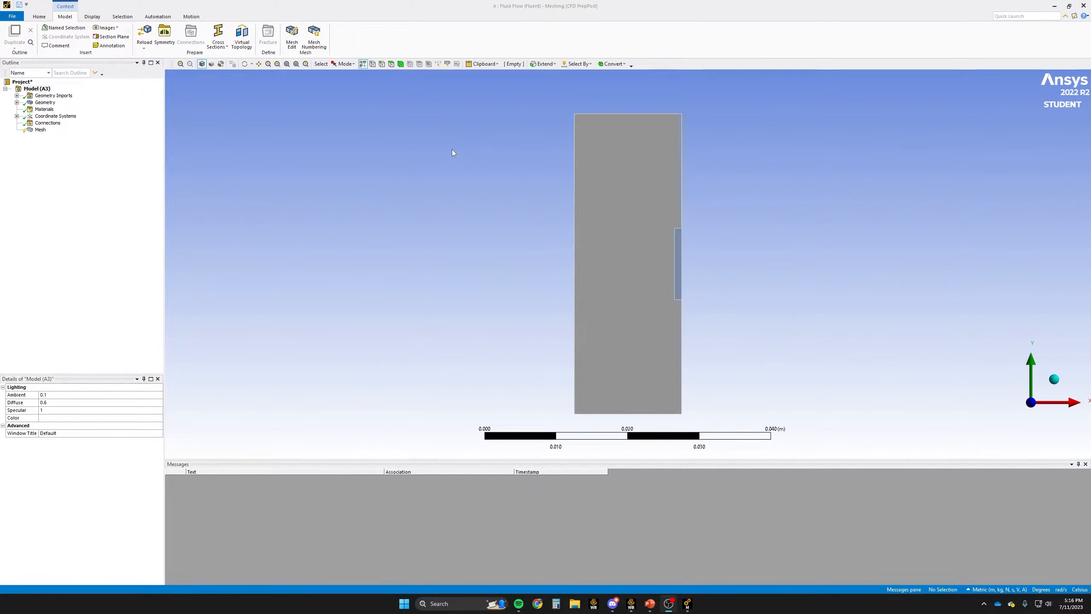
{"action": "left_click", "coordinate": [401, 64]}
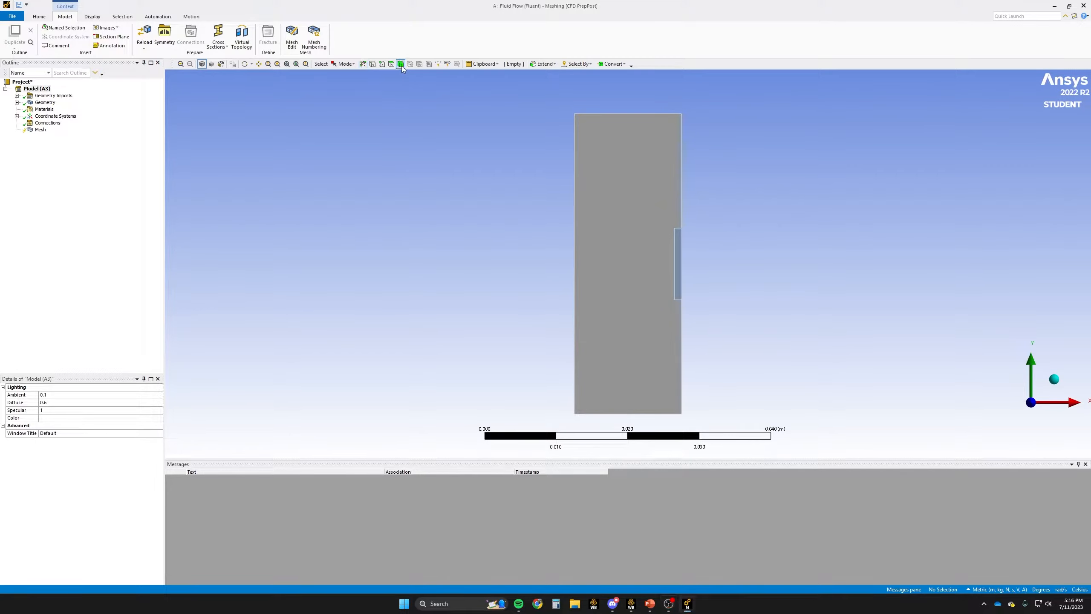
{"action": "left_click", "coordinate": [623, 198]}
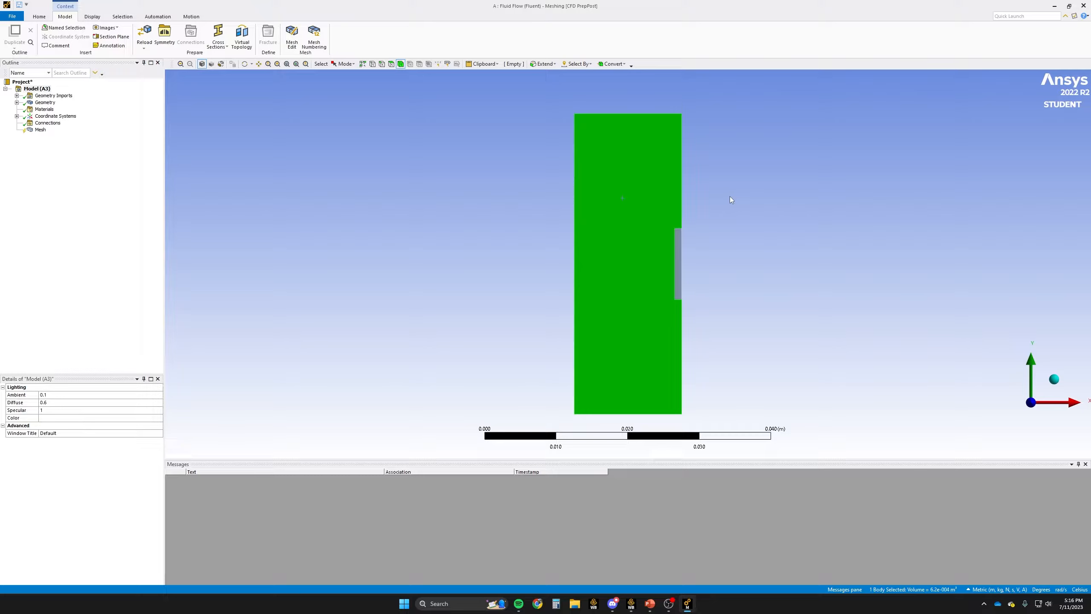
{"action": "type", "text": "n"}
{"action": "type", "text": "Air"}
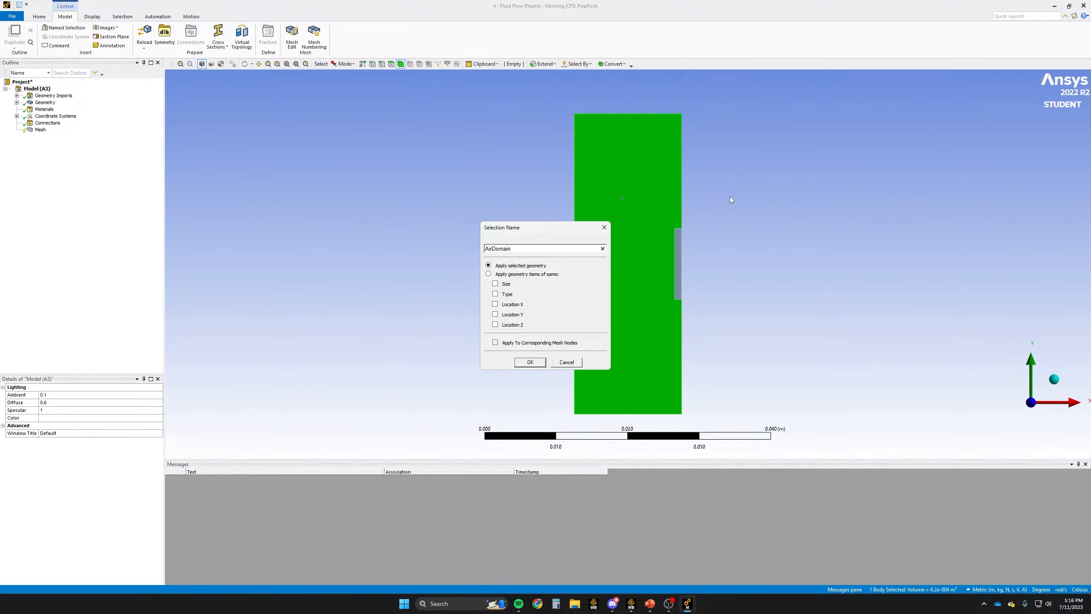
{"action": "left_click", "coordinate": [542, 363]}
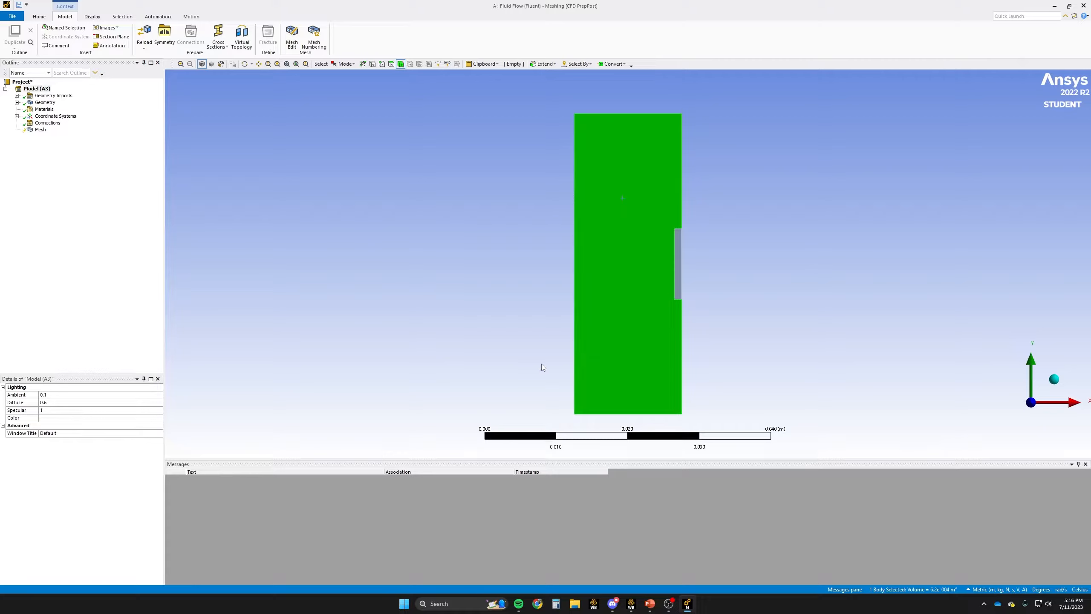
- Create a named selection called Chip from the small body at the domain's right edge
{"action": "left_click", "coordinate": [678, 267]}
{"action": "type", "text": "nCh"}
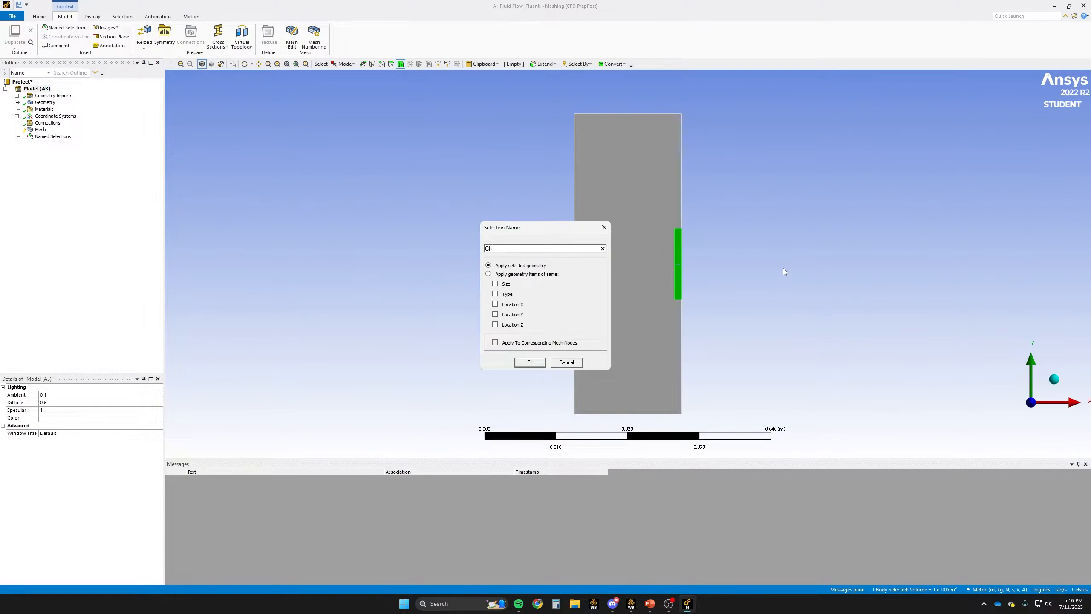
{"action": "type", "text": "ip"}
{"action": "key", "text": "Return"}
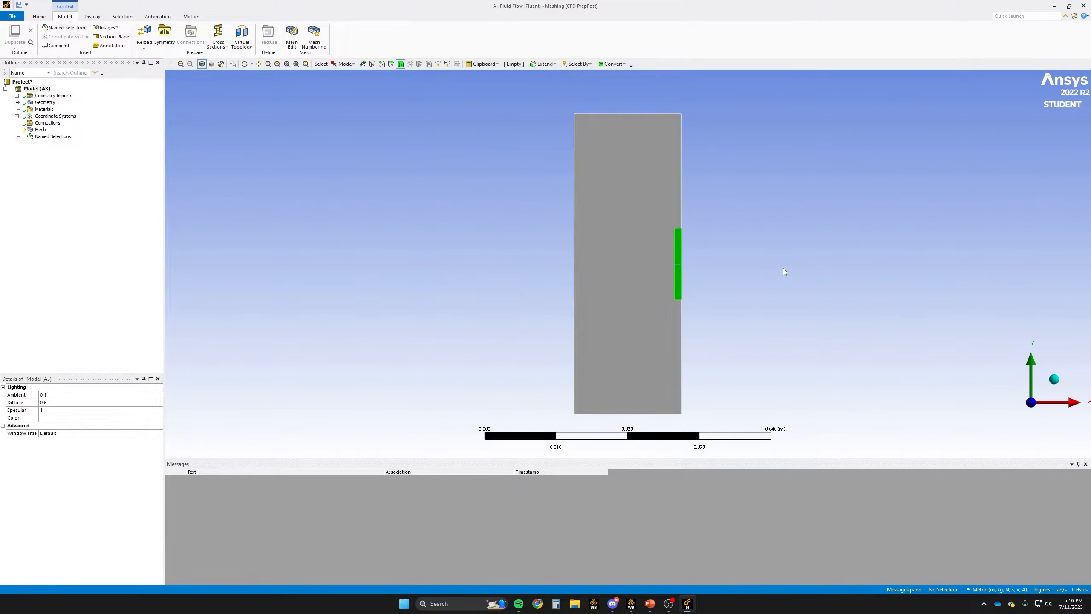
{"action": "left_click", "coordinate": [489, 190]}
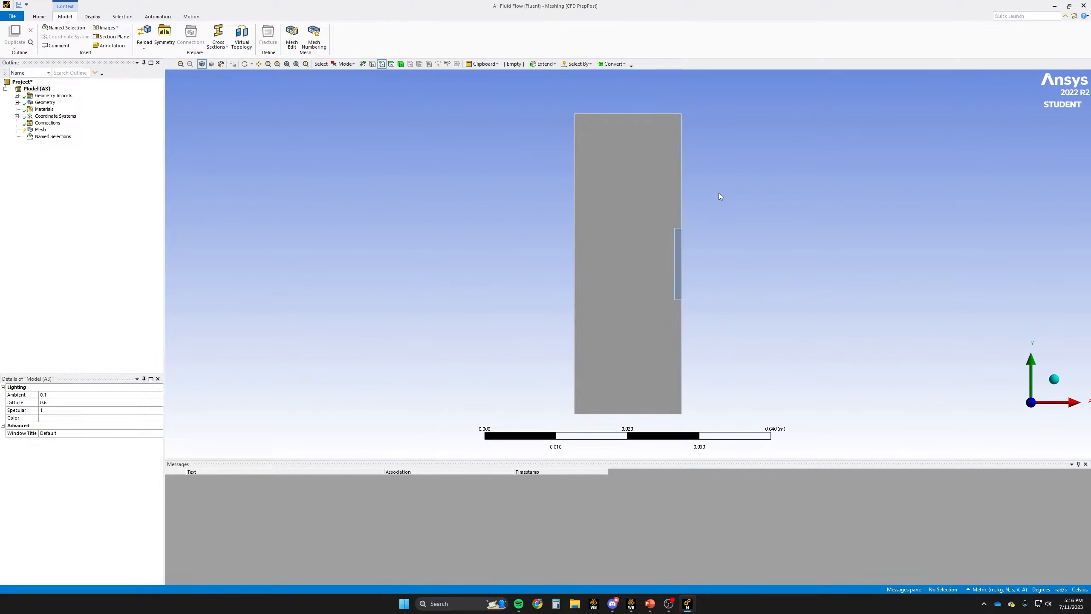
- Group the three collinear edges along the right side, including the chip's outer edge, as the named selection AdiabaticWall
{"action": "left_click", "coordinate": [682, 192]}
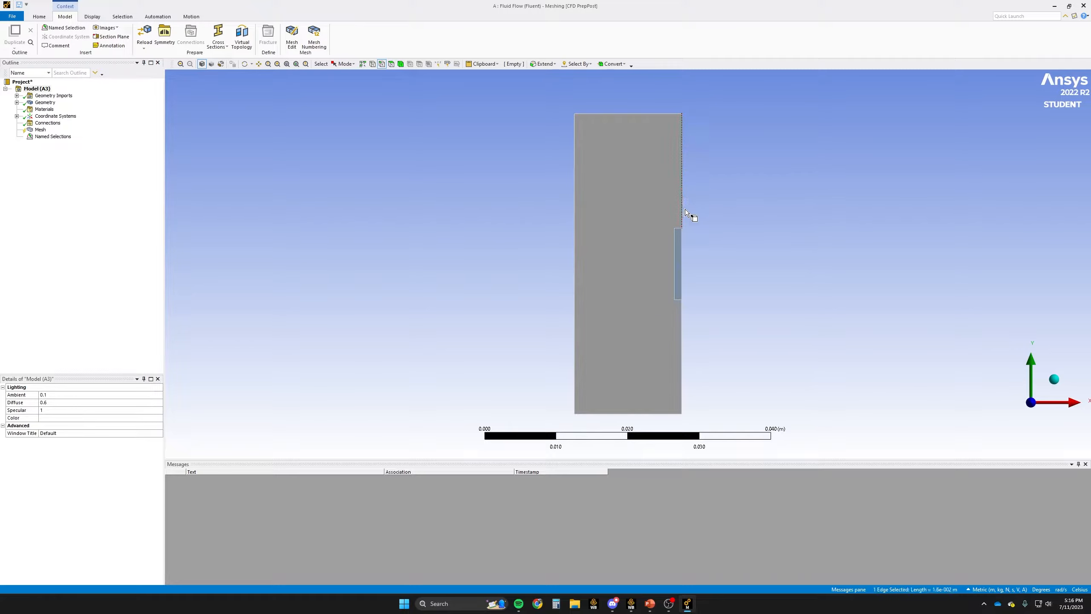
{"action": "left_click", "coordinate": [683, 254], "text": "ctrl"}
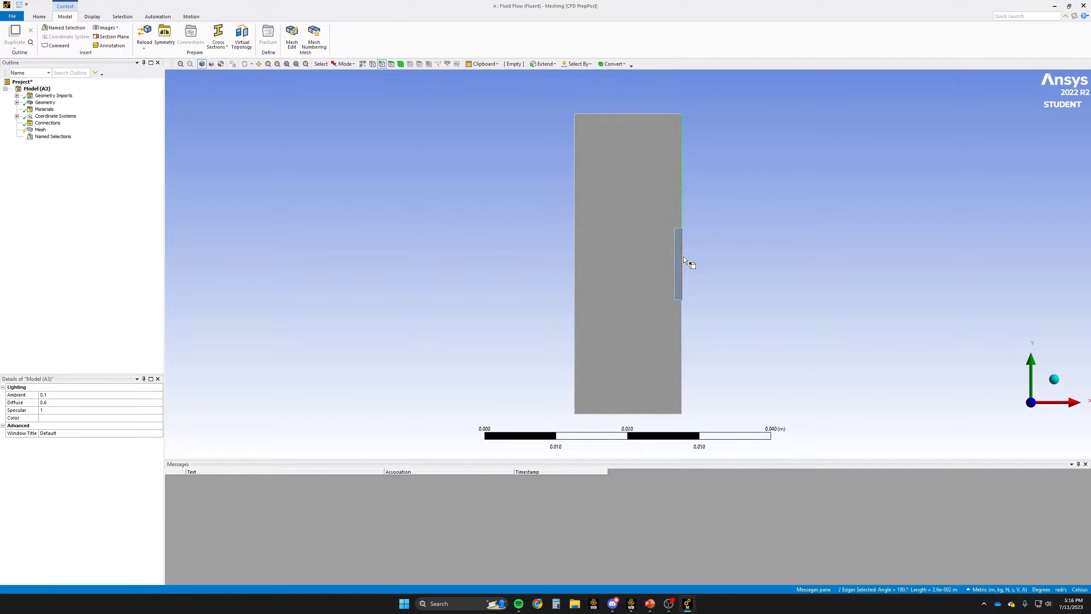
{"action": "left_click", "coordinate": [685, 322], "text": "ctrl"}
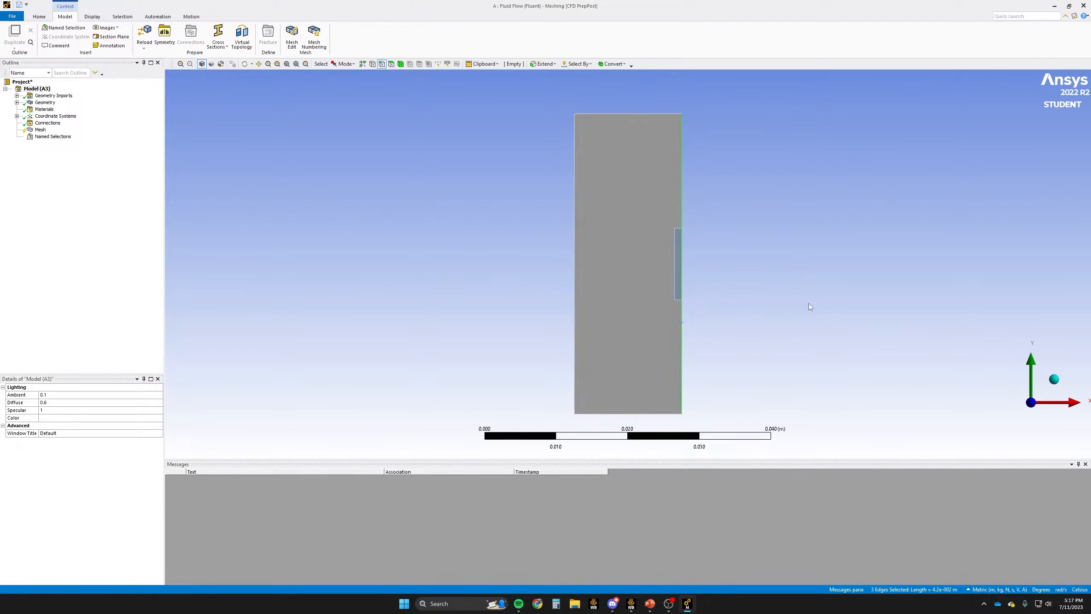
{"action": "key", "text": "n"}
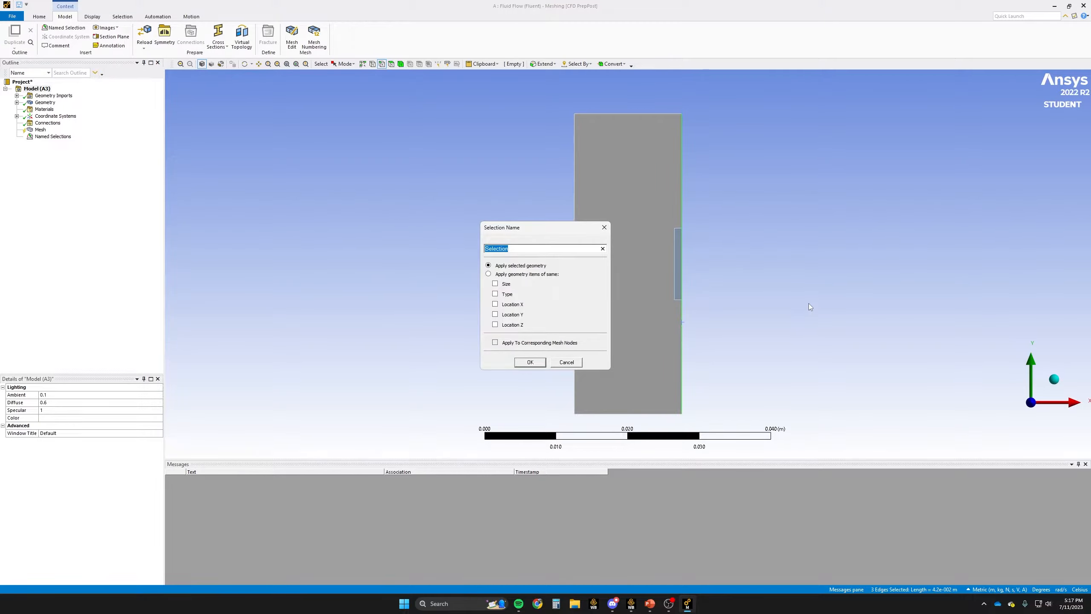
{"action": "type", "text": "AdiabaticWall"}
{"action": "left_click", "coordinate": [529, 363]}
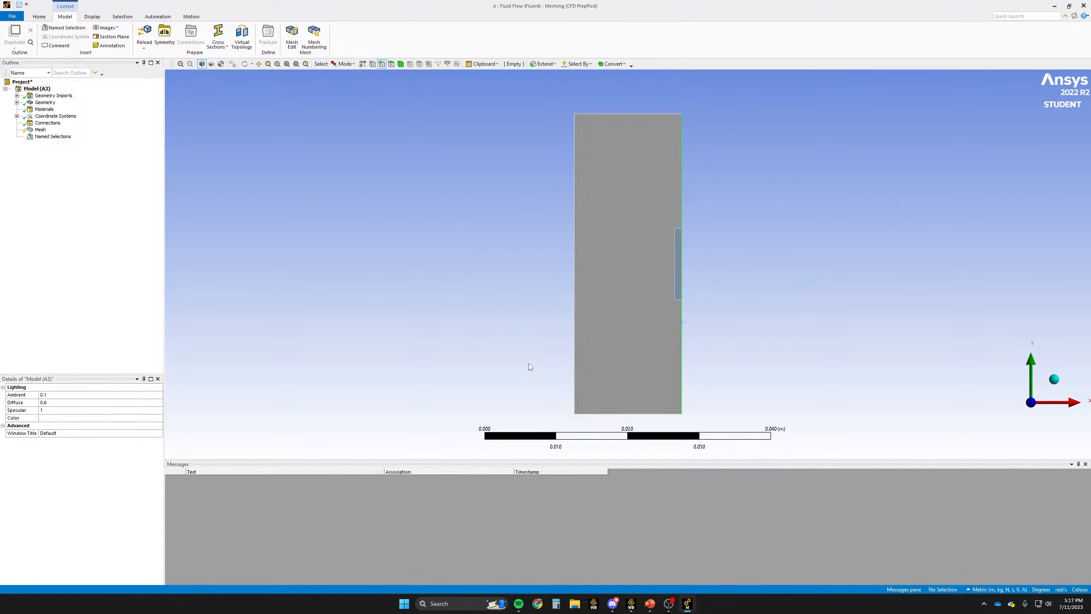
{"action": "left_click", "coordinate": [530, 387]}
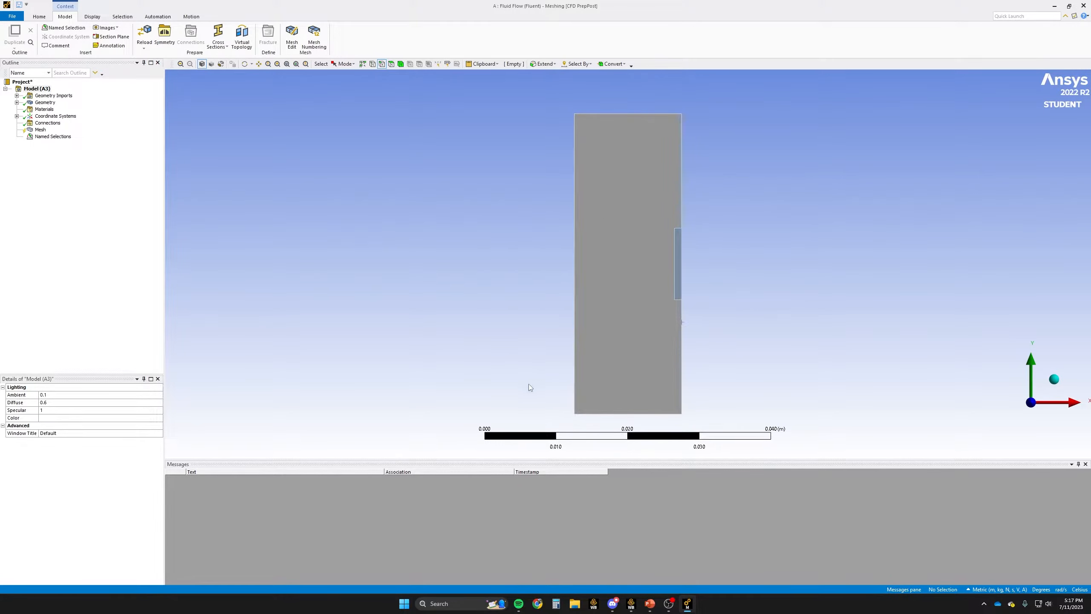
- Group the bottom, left and top edges of the air domain as the named selection EnclosureWalls
{"action": "left_click", "coordinate": [587, 414]}
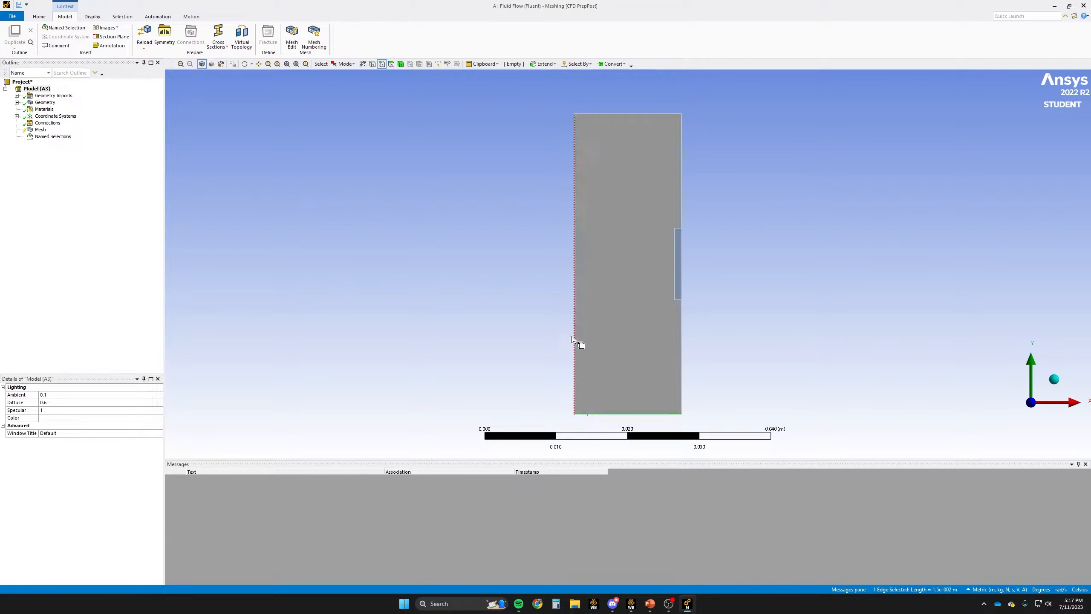
{"action": "left_click", "coordinate": [573, 280], "text": "ctrl"}
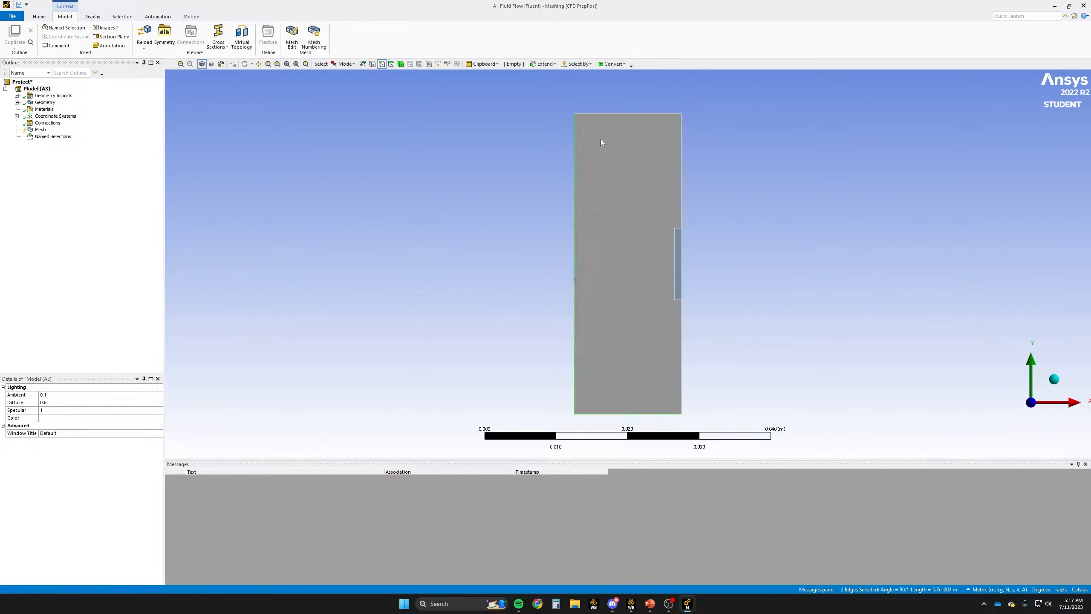
{"action": "left_click", "coordinate": [602, 114], "text": "ctrl"}
{"action": "type", "text": "nEn"}
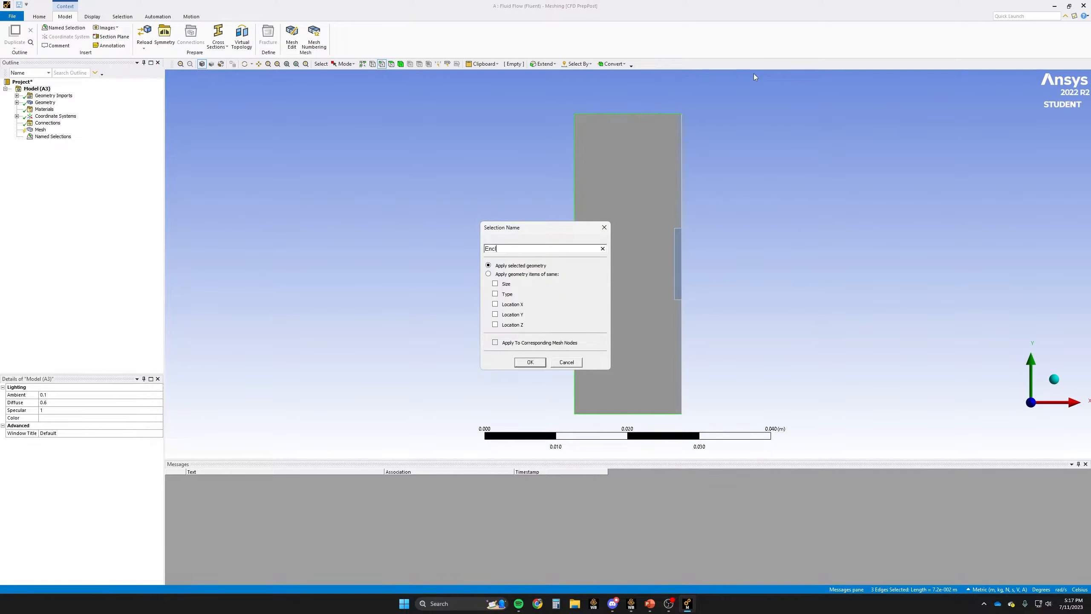
{"action": "type", "text": "closureWalls"}
{"action": "left_click", "coordinate": [530, 362]}
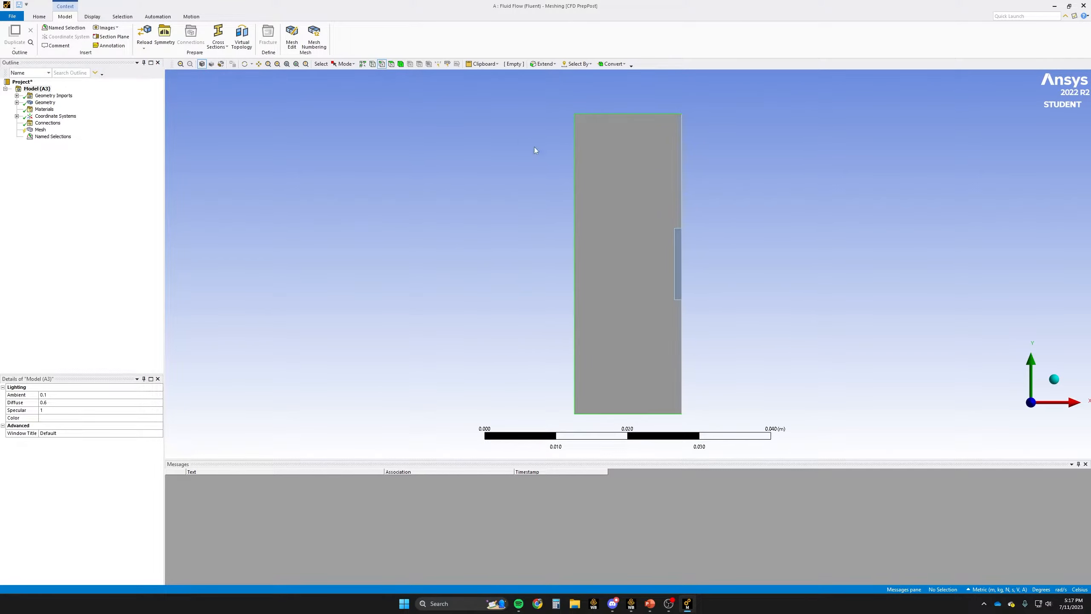
- Group the three chip edges that border the air domain as the named selection ChipWalls
{"action": "left_click", "coordinate": [677, 230]}
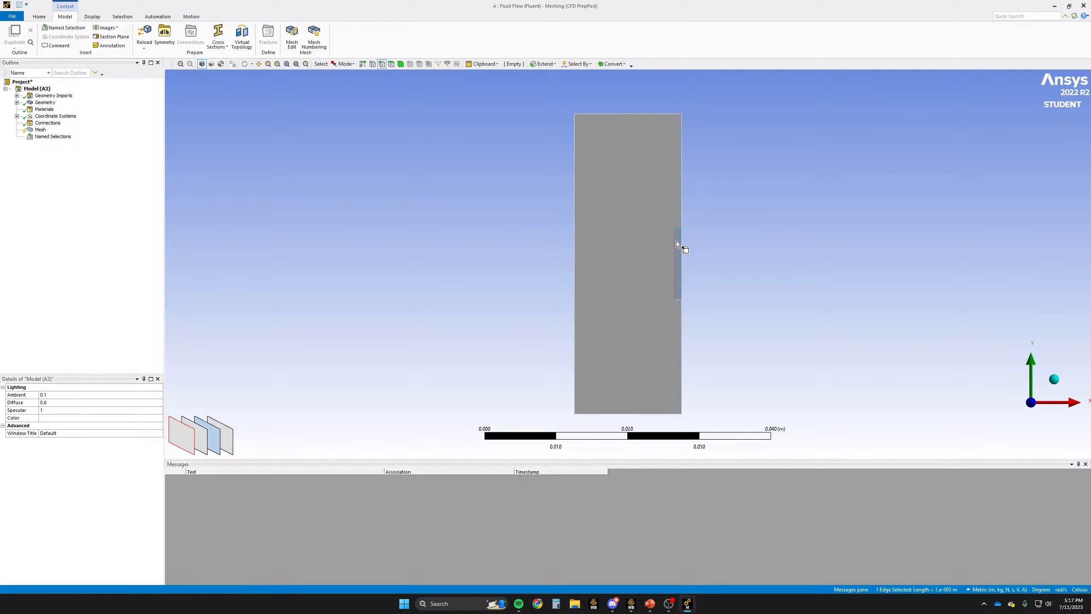
{"action": "left_click", "coordinate": [677, 294], "text": "ctrl"}
{"action": "left_click", "coordinate": [679, 301], "text": "ctrl"}
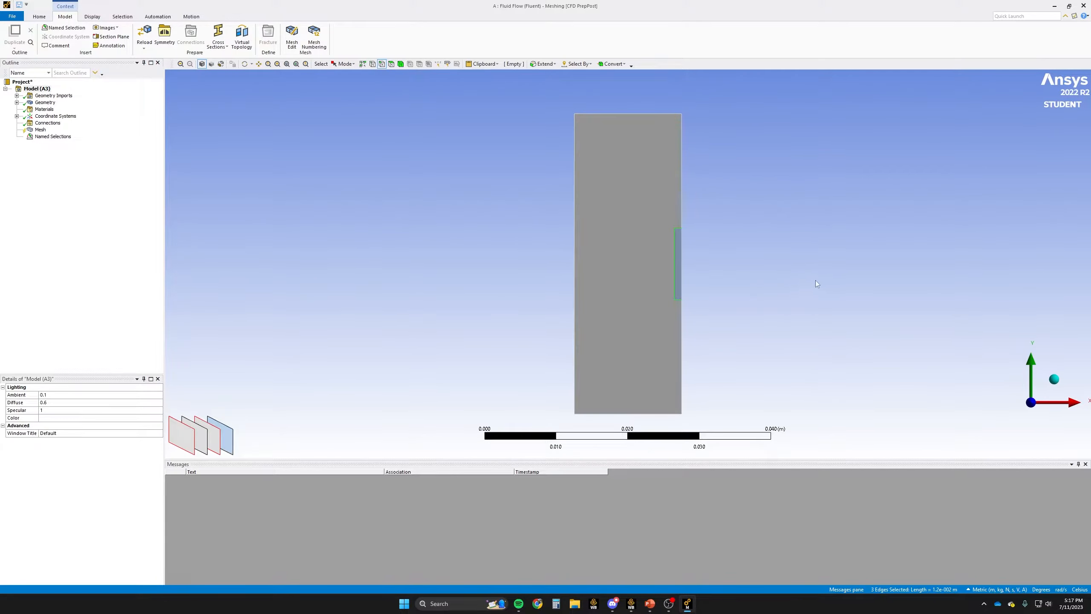
{"action": "key", "text": "n"}
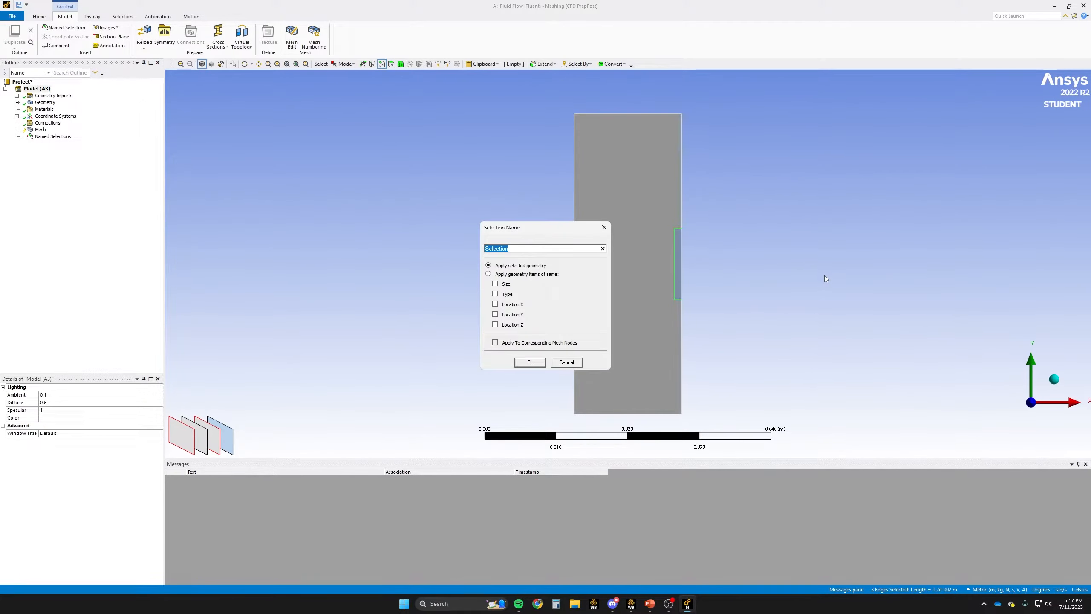
{"action": "type", "text": "ChipWalls"}
{"action": "key", "text": "Return"}
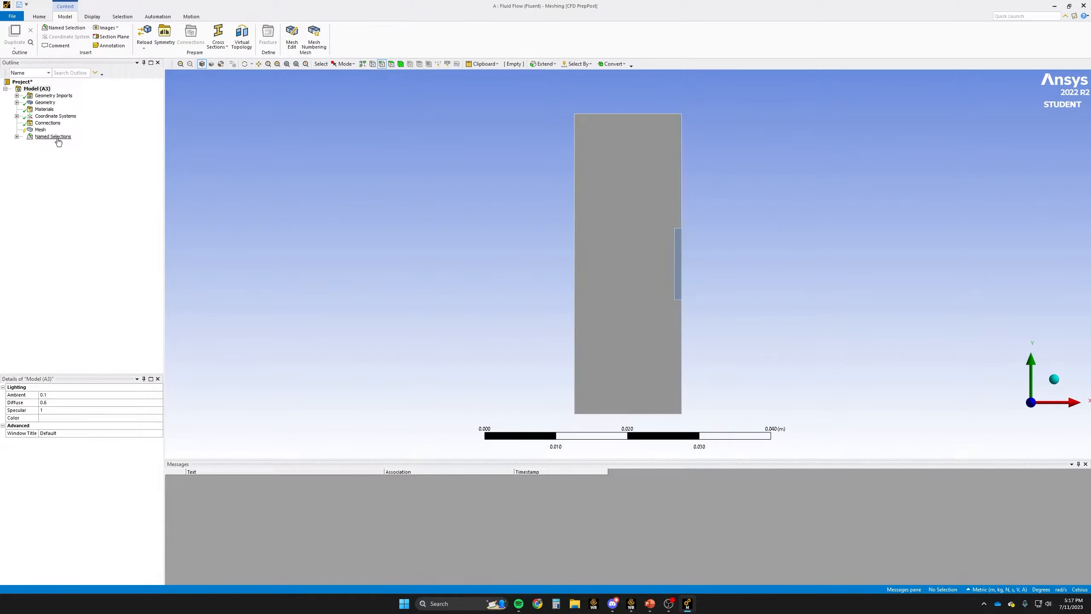
- Set the 2D Behavior of the Geometry object to Plane Strain
{"action": "left_click", "coordinate": [40, 104]}
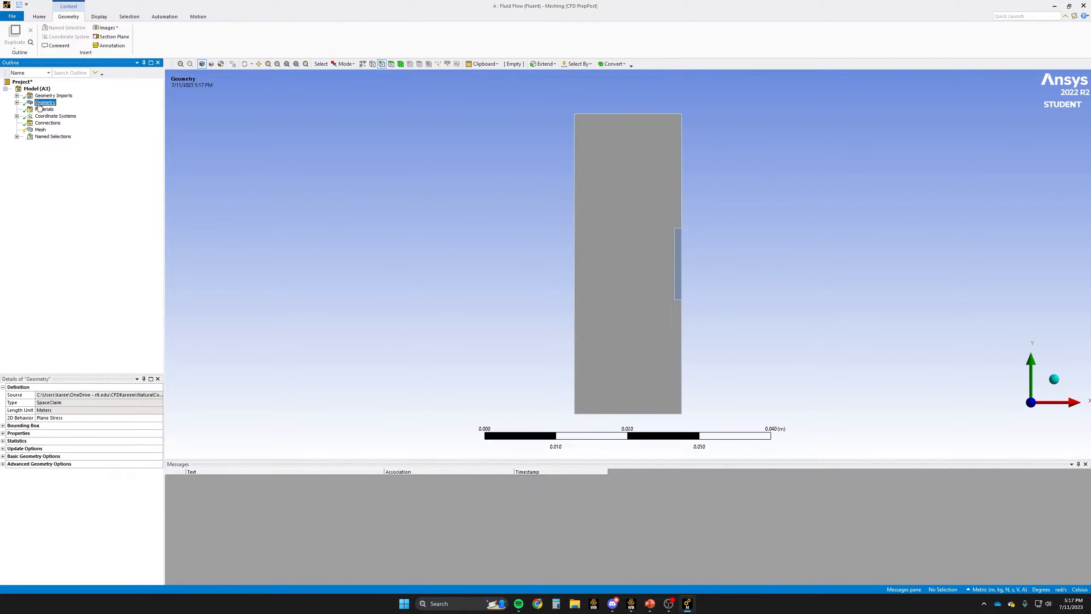
{"action": "left_click", "coordinate": [86, 418]}
{"action": "left_click", "coordinate": [159, 419]}
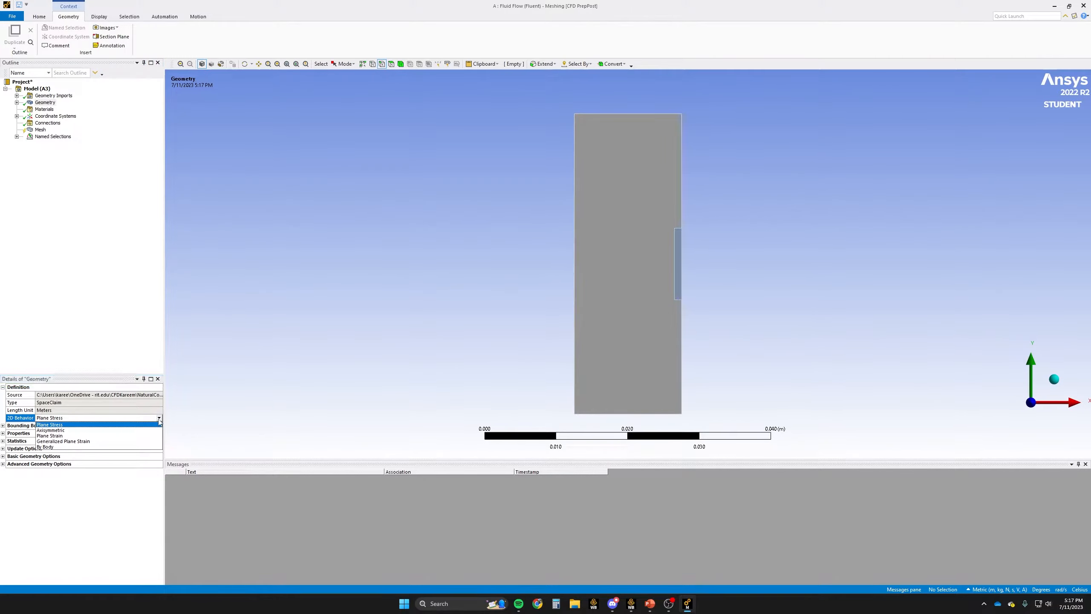
{"action": "left_click", "coordinate": [90, 436]}
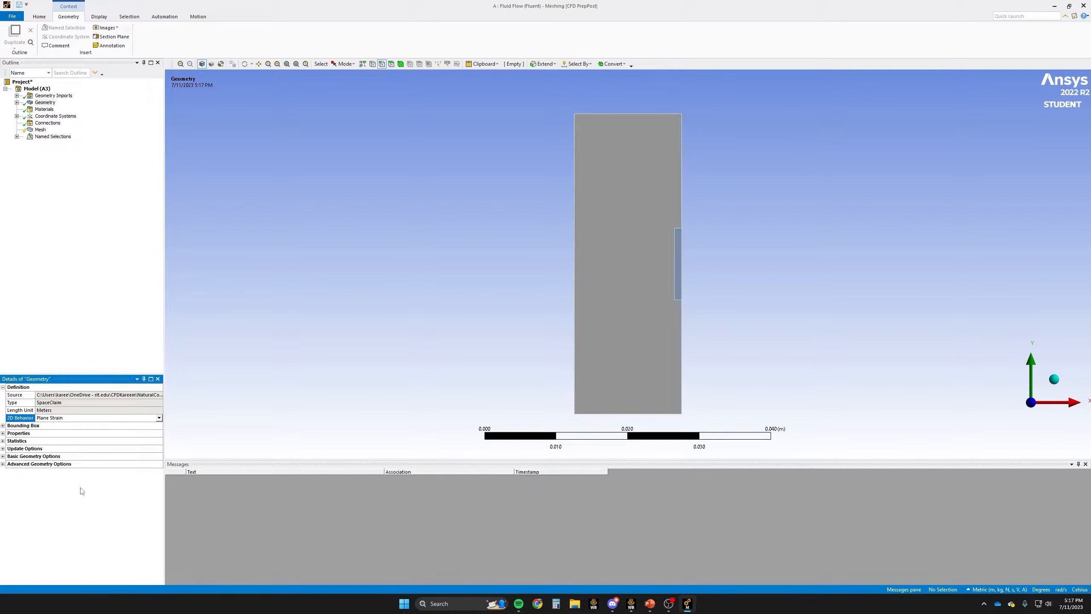
- Update the mesh of both bodies using the default element size
{"action": "left_click", "coordinate": [42, 123]}
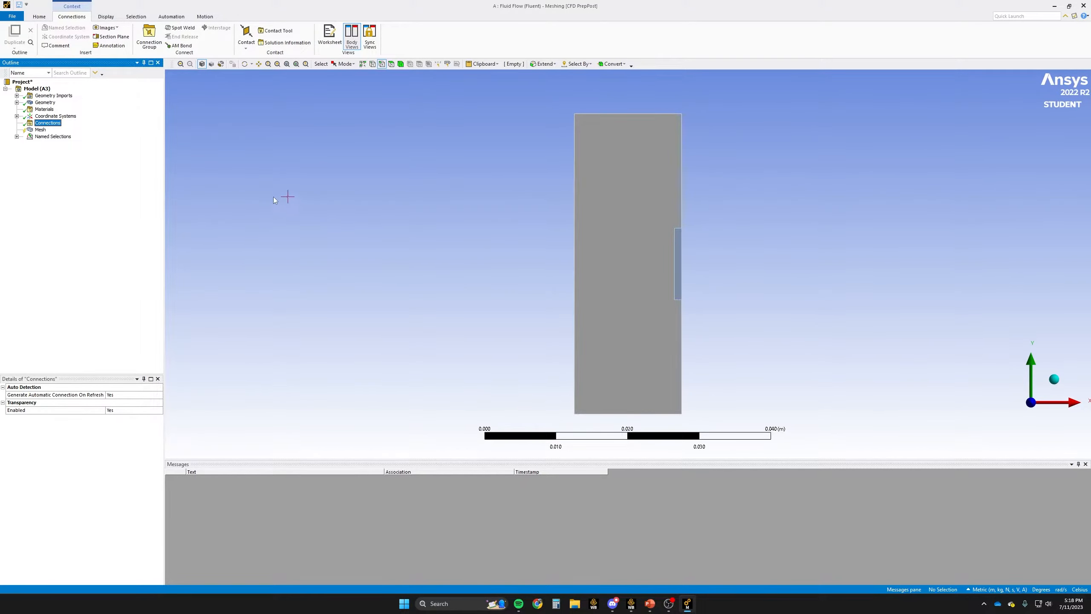
{"action": "left_click", "coordinate": [40, 130]}
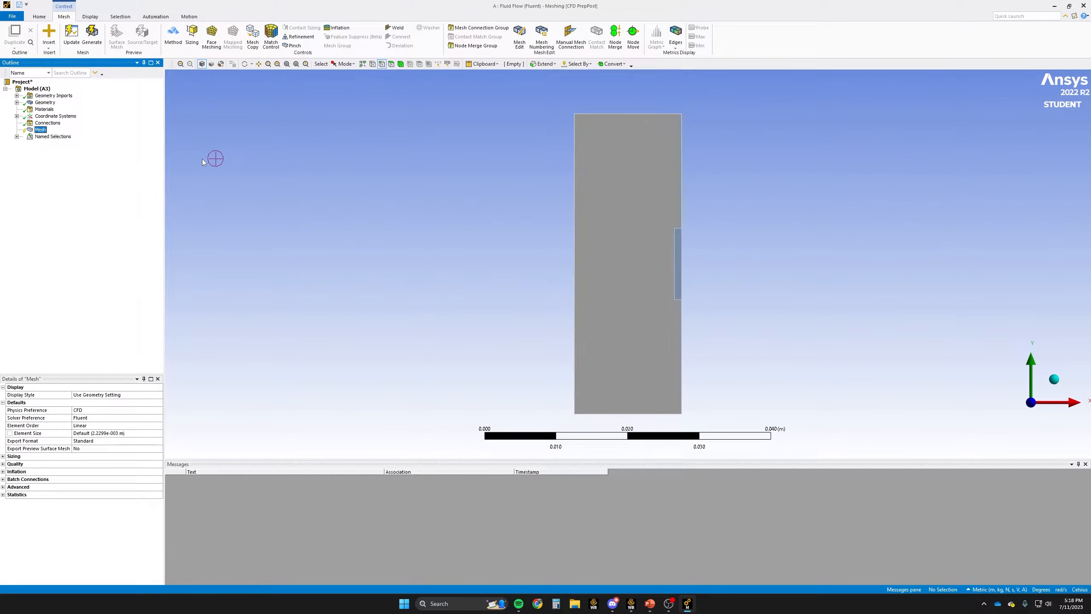
{"action": "left_click", "coordinate": [71, 41]}
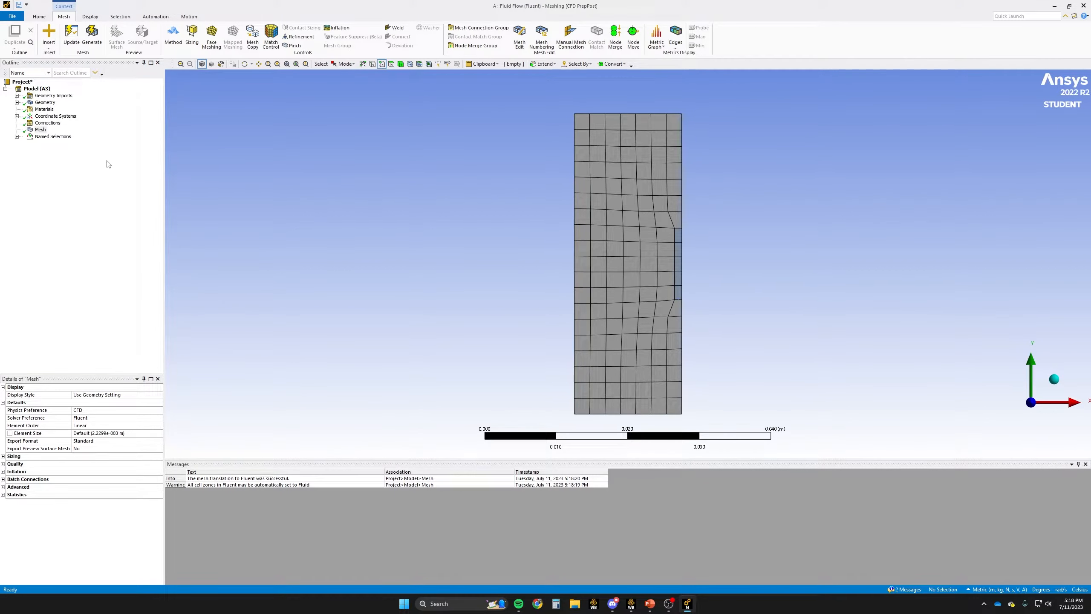
- Set the global mesh element size to 0.00025 m and update the mesh
{"action": "left_click", "coordinate": [44, 131]}
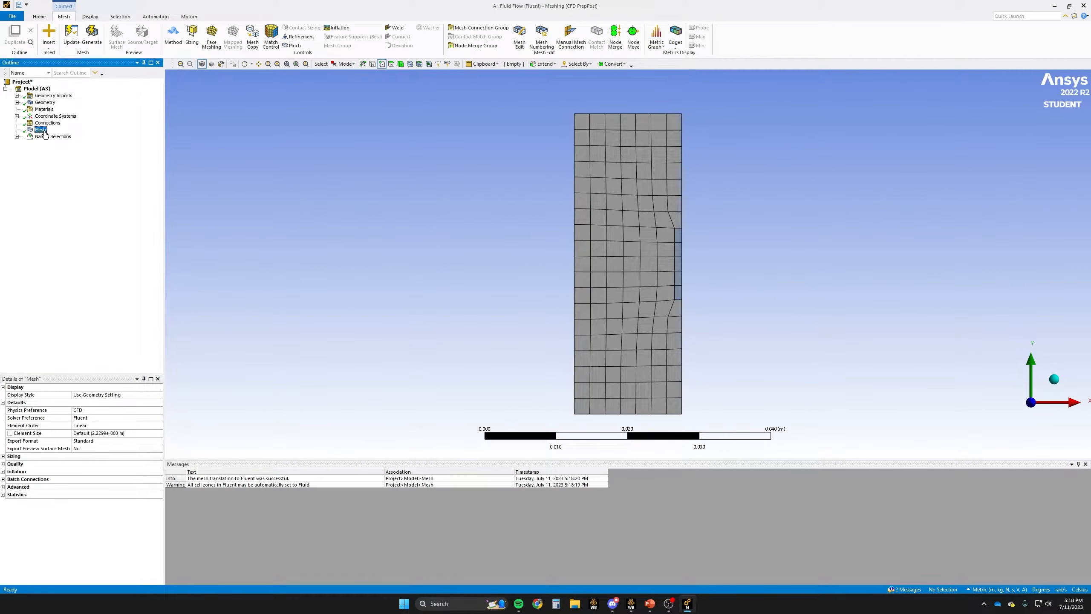
{"action": "left_click", "coordinate": [101, 433]}
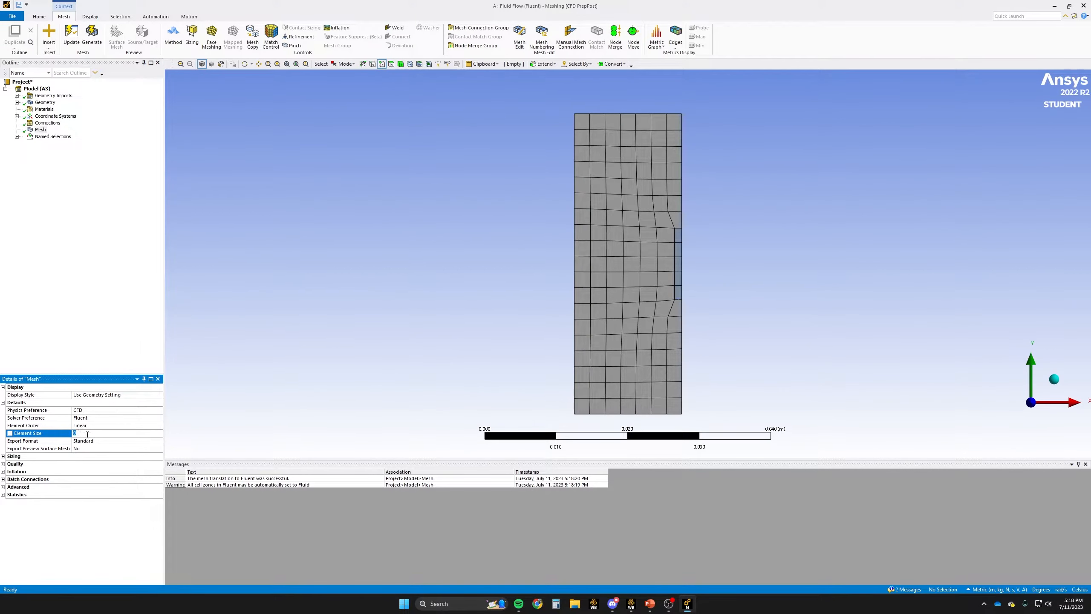
{"action": "type", "text": ".00025"}
{"action": "key", "text": "Return"}
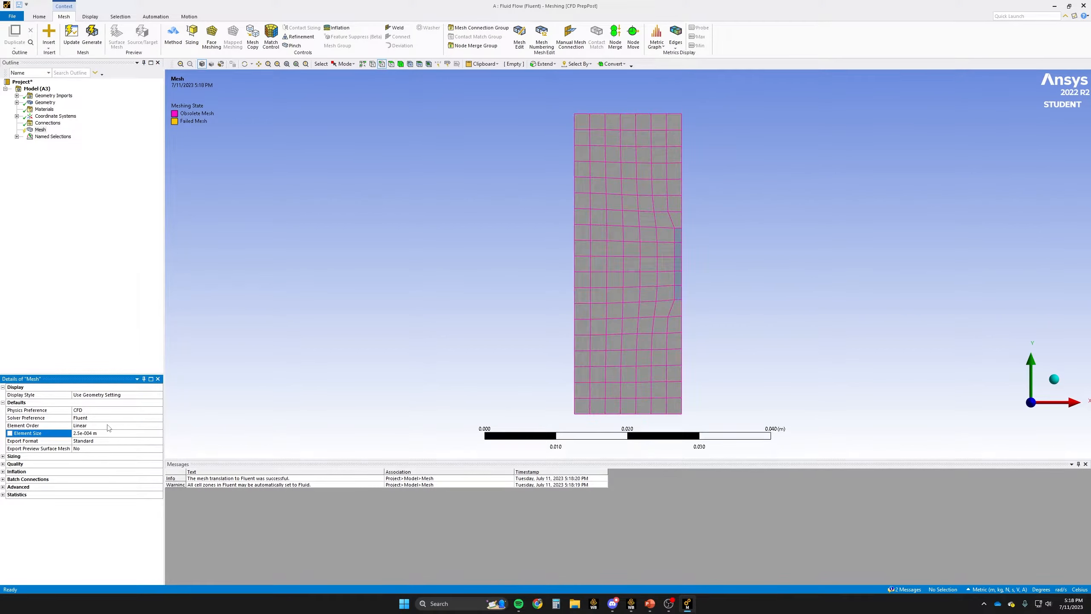
{"action": "left_click", "coordinate": [70, 34]}
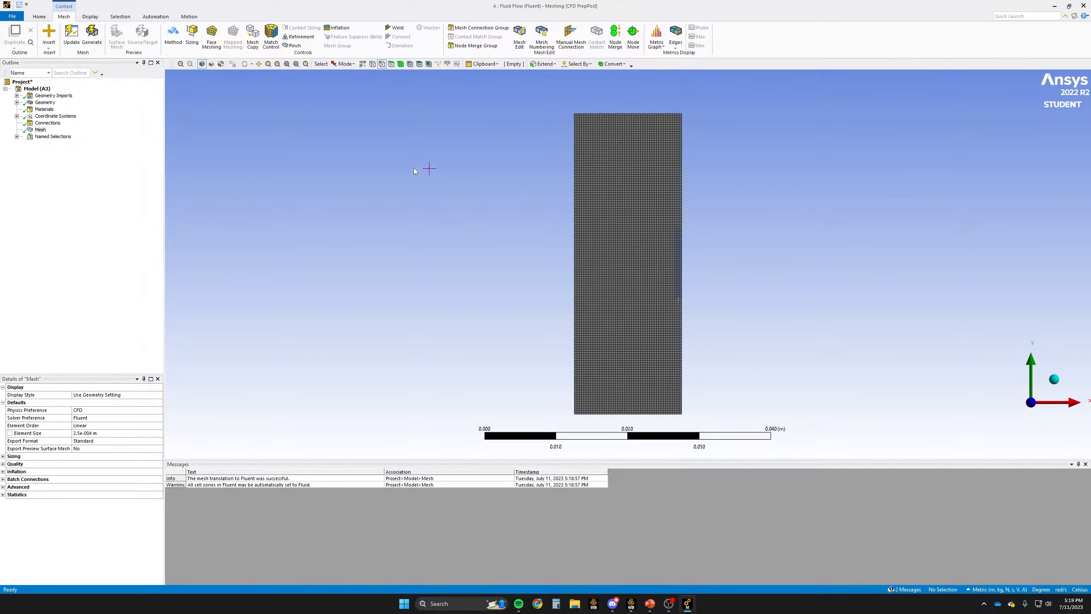
- Insert an inflation control on the mesh and scope it to the air domain face
{"action": "right_click", "coordinate": [41, 131]}
{"action": "mouse_move", "coordinate": [44, 133]}
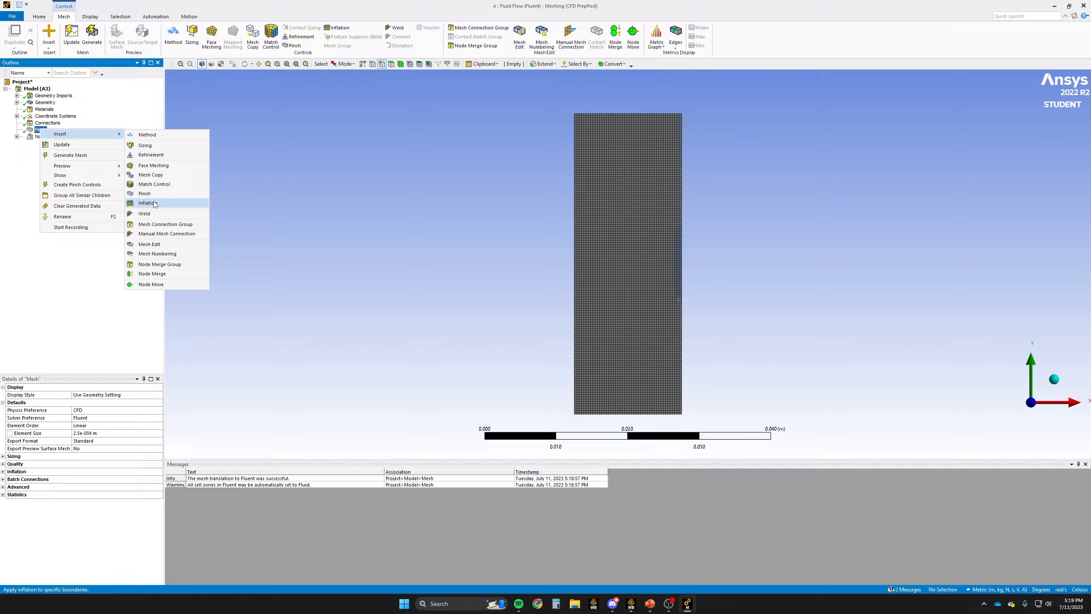
{"action": "left_click", "coordinate": [148, 203]}
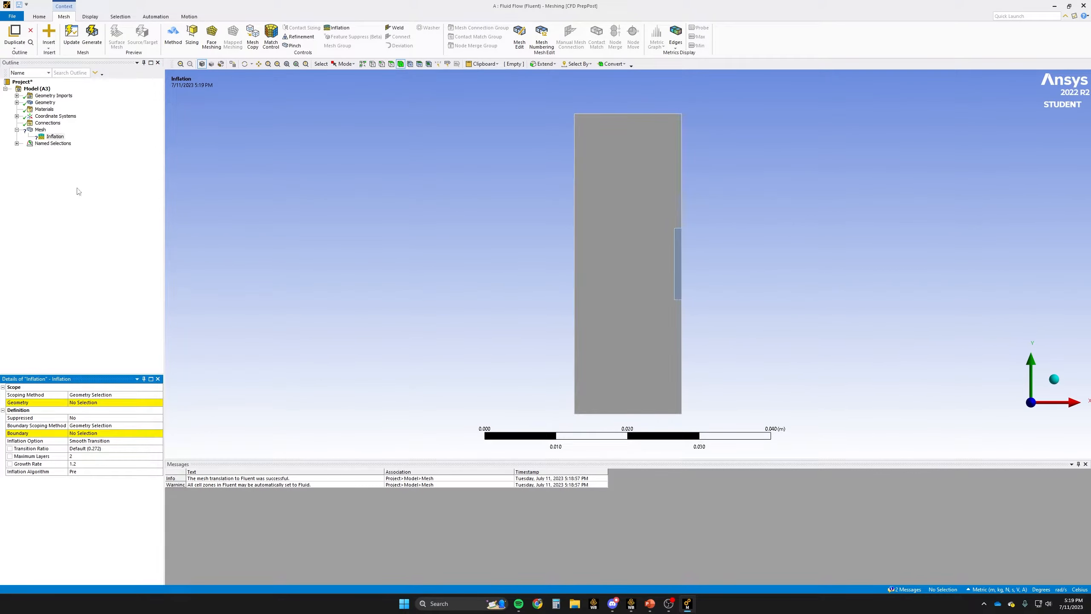
{"action": "left_click", "coordinate": [81, 405]}
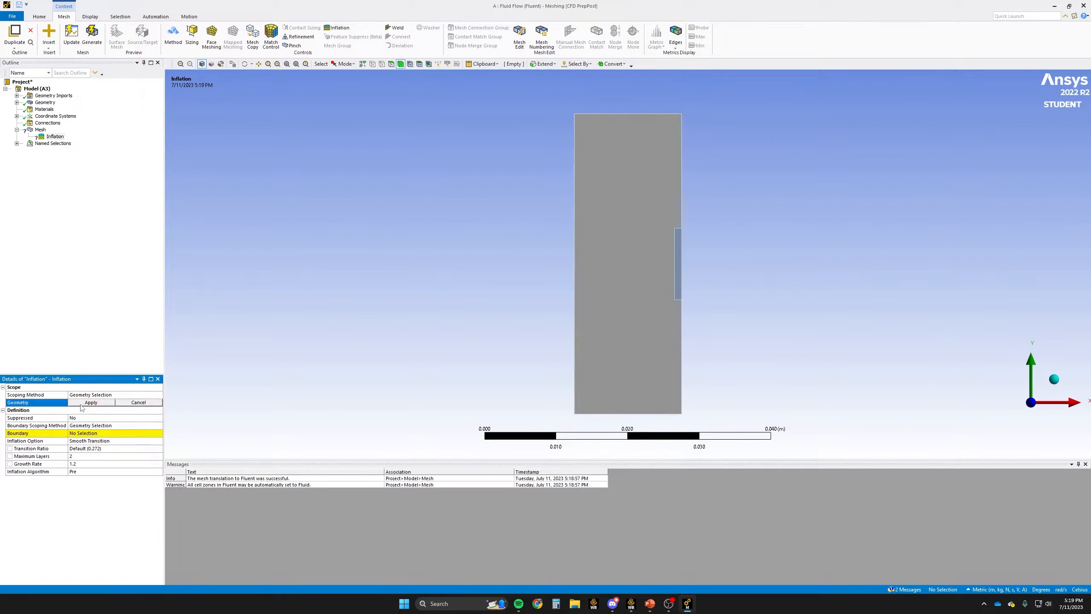
{"action": "left_click", "coordinate": [625, 199]}
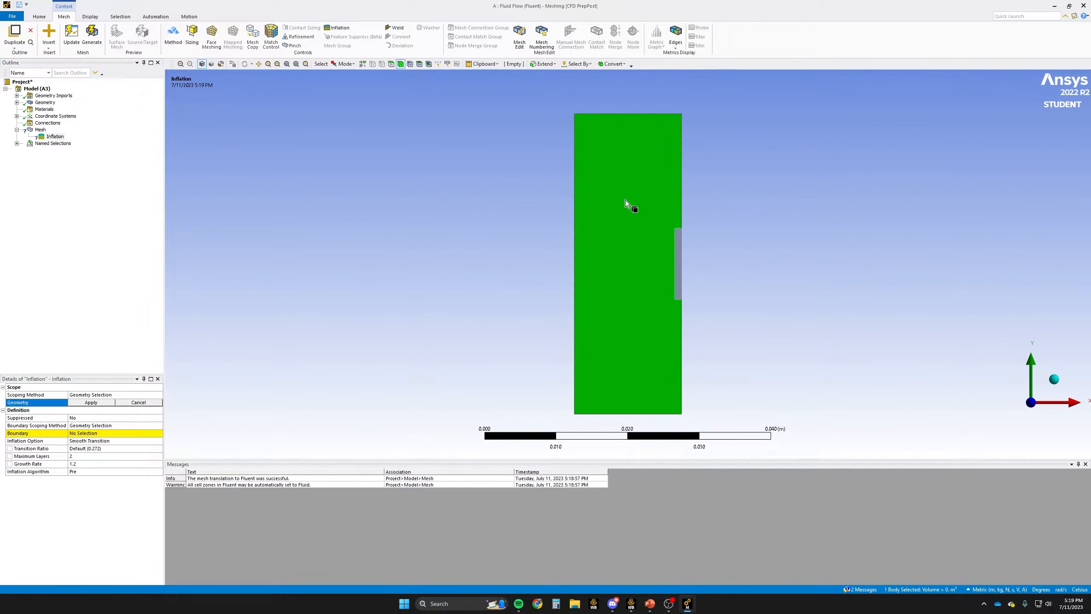
{"action": "left_click", "coordinate": [99, 405]}
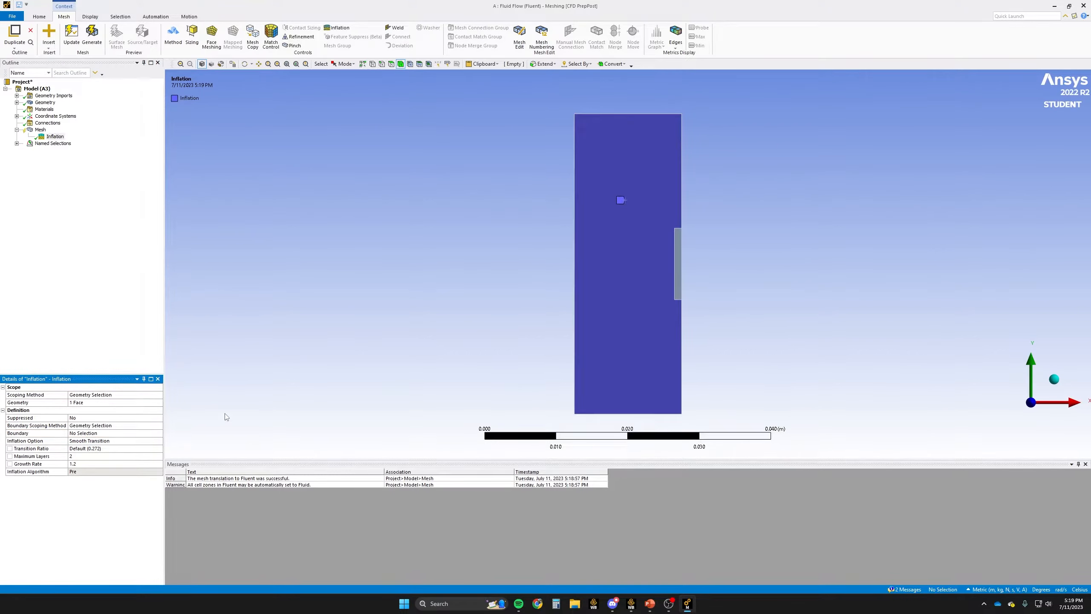
- Assign all eight edges bounding the air domain, including the three chip edges, as the inflation boundary
{"action": "left_click", "coordinate": [83, 433]}
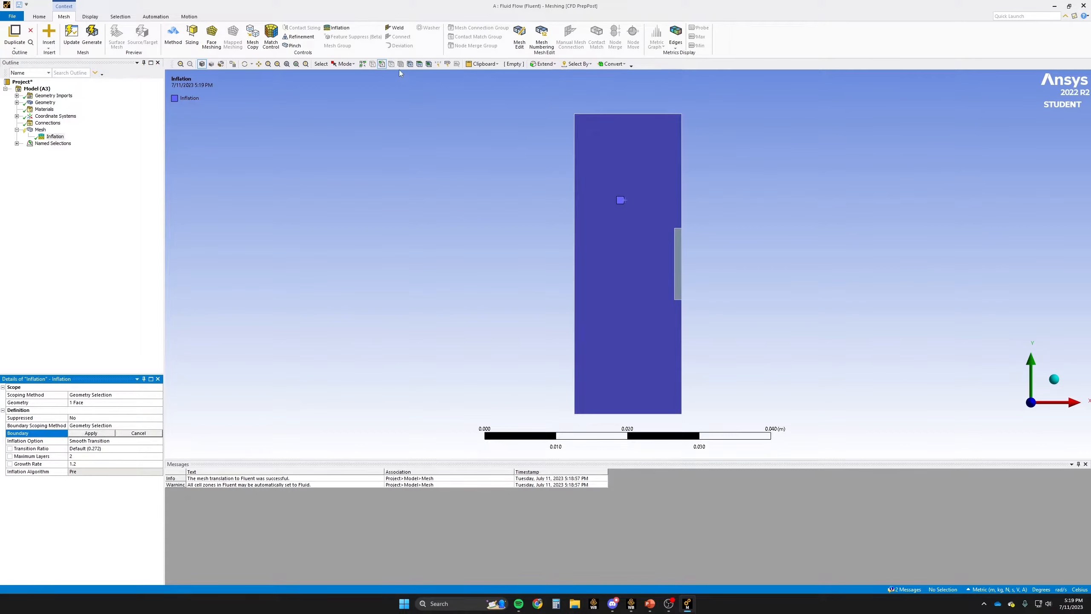
{"action": "left_click", "coordinate": [681, 351]}
{"action": "left_click", "coordinate": [640, 413], "text": "ctrl"}
{"action": "left_click", "coordinate": [656, 115], "text": "ctrl"}
{"action": "left_click", "coordinate": [676, 218], "text": "ctrl"}
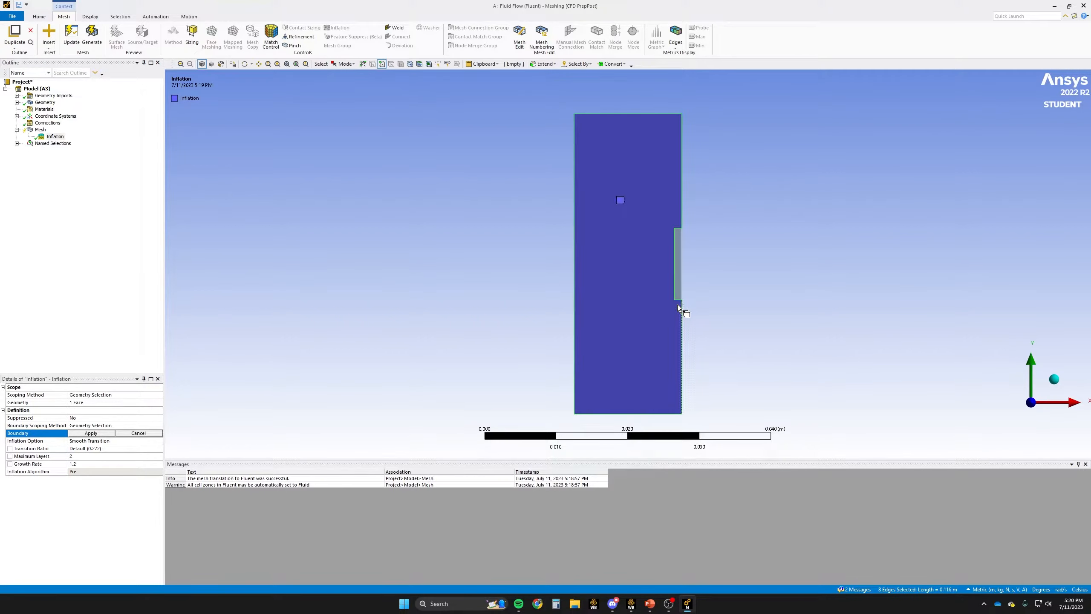
{"action": "left_click", "coordinate": [94, 434]}
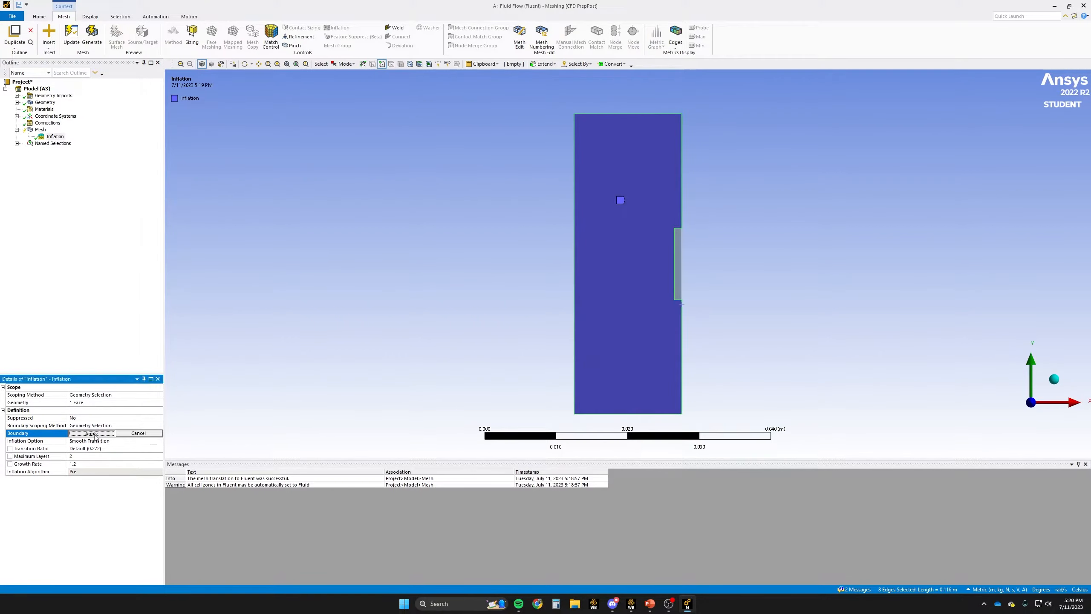
- Set the inflation's transition ratio to 0.77 and its maximum layers to 15, keeping the Smooth Transition option
{"action": "left_click", "coordinate": [104, 442]}
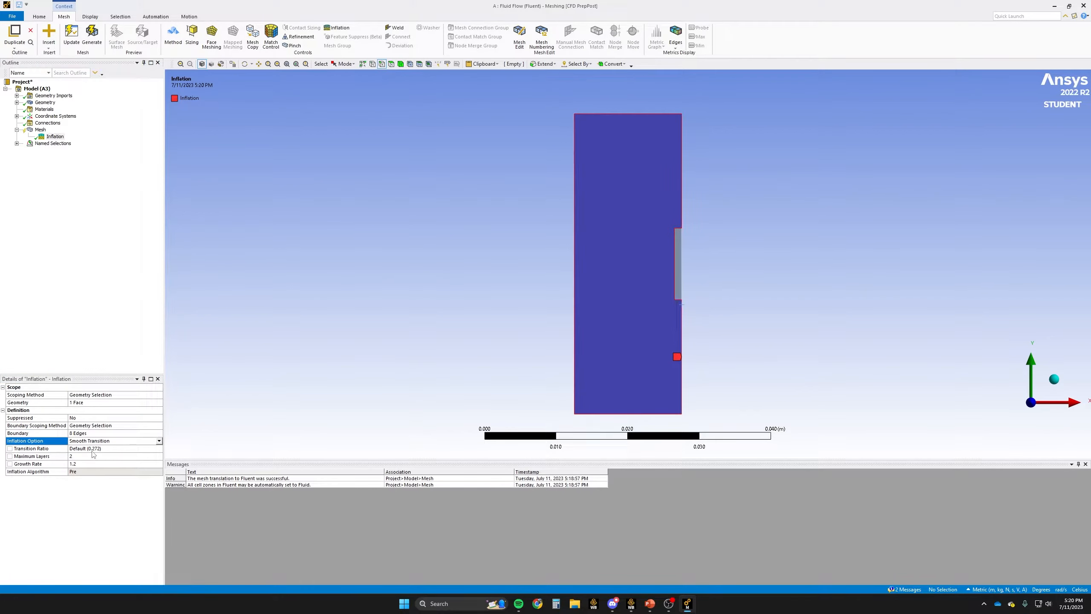
{"action": "left_click", "coordinate": [93, 449]}
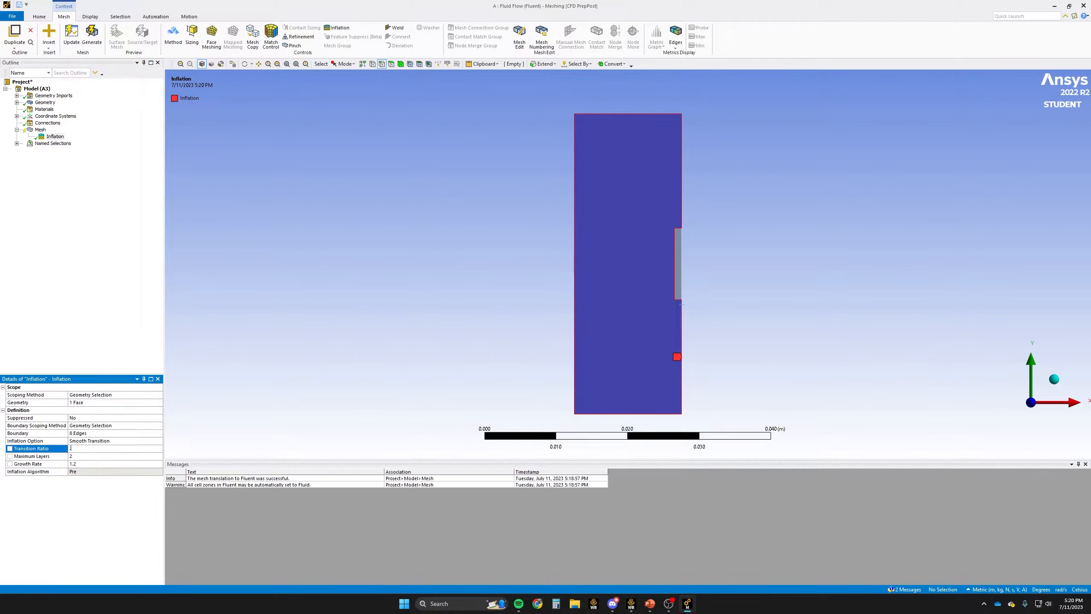
{"action": "type", "text": ".77"}
{"action": "left_click", "coordinate": [130, 490]}
{"action": "left_click", "coordinate": [78, 457]}
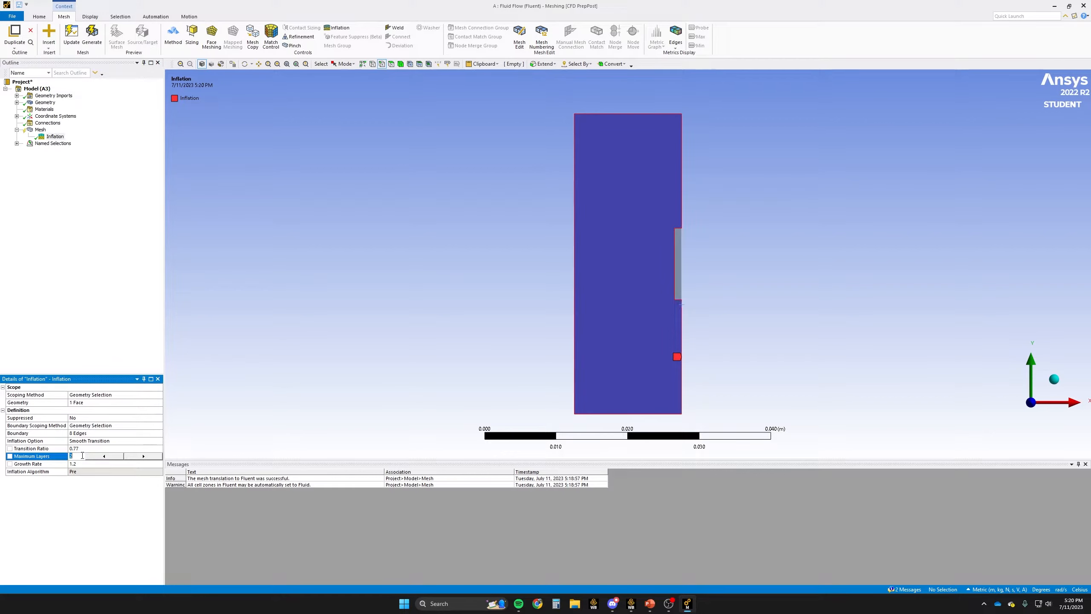
{"action": "left_click", "coordinate": [86, 510]}
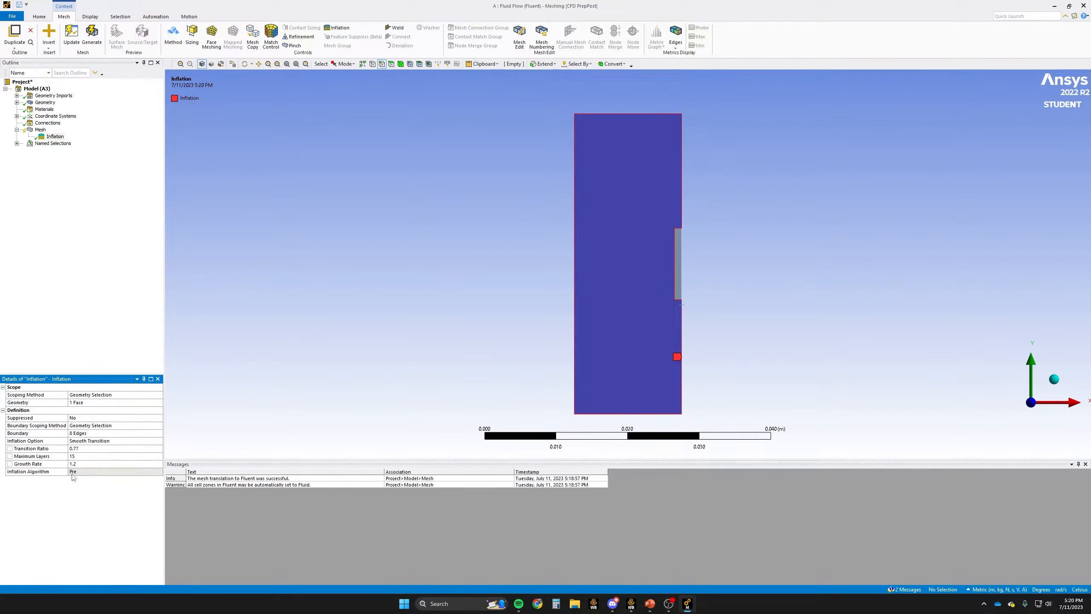
- Update the mesh with the inflation control and examine the layers along the air domain's right wall up close
{"action": "left_click", "coordinate": [40, 130]}
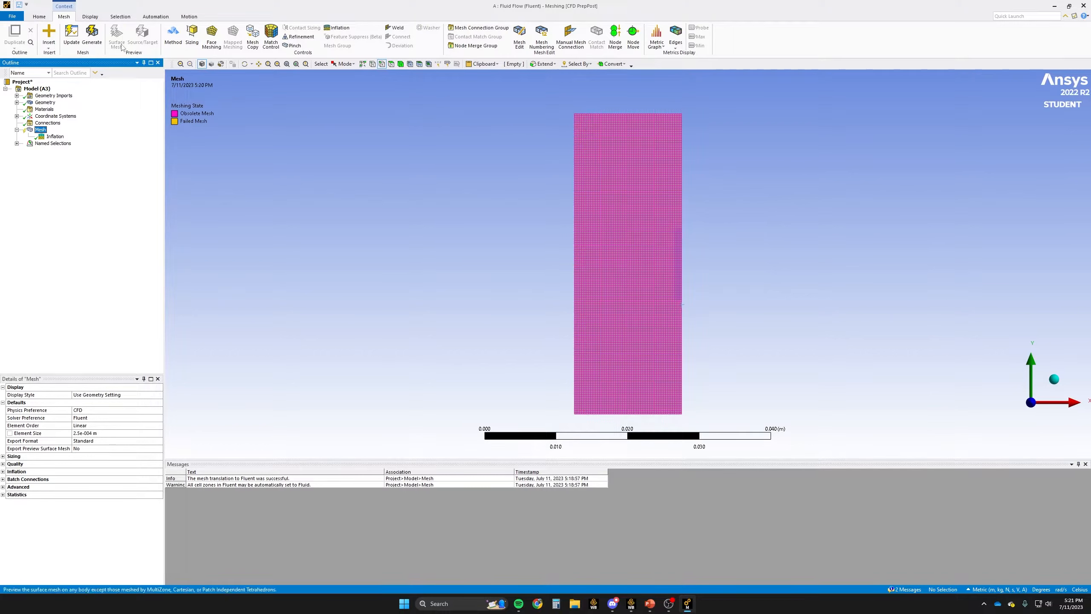
{"action": "left_click", "coordinate": [72, 34]}
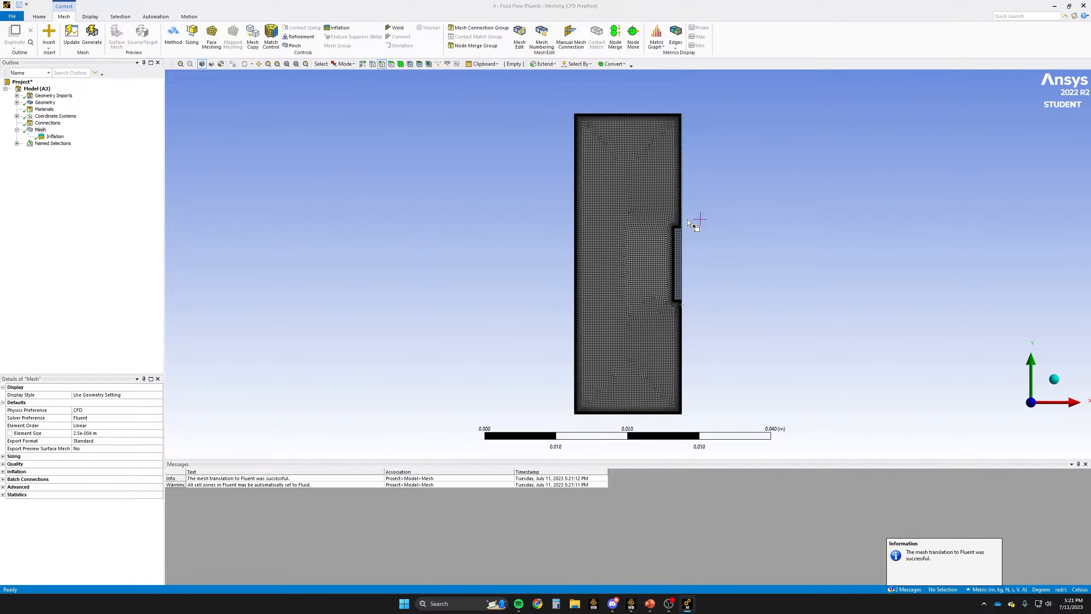
{"action": "right_click_drag", "start_coordinate": [670, 171], "coordinate": [685, 205]}
{"action": "left_click_drag", "start_coordinate": [693, 213], "coordinate": [694, 215]}
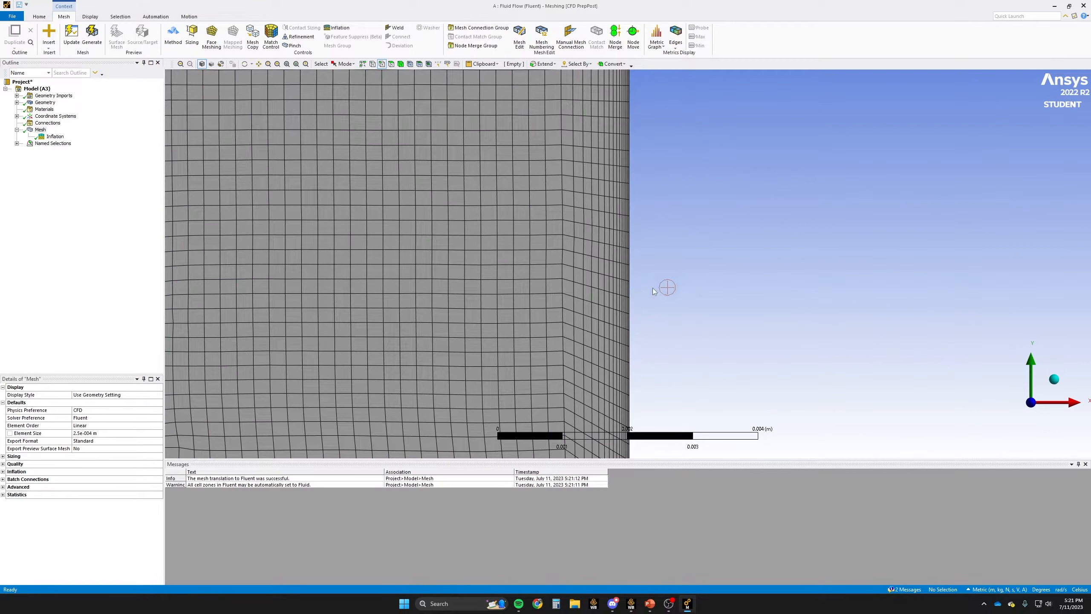
{"action": "scroll", "coordinate": [631, 252], "scroll_direction": "up", "scroll_amount": 2}
{"action": "scroll", "coordinate": [631, 251], "scroll_direction": "up", "scroll_amount": 2}
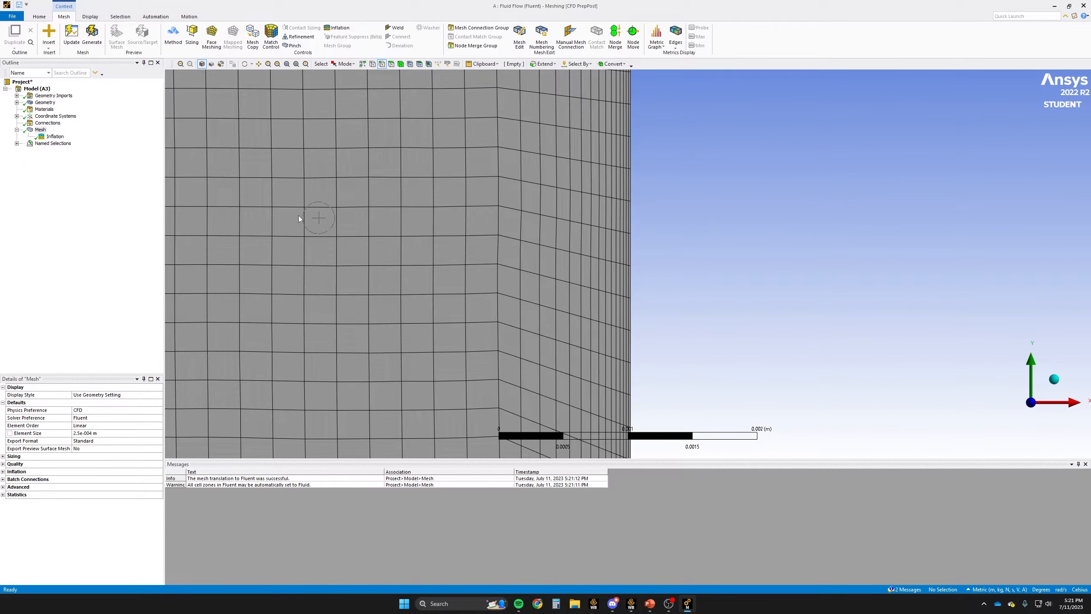
{"action": "left_click", "coordinate": [60, 138]}
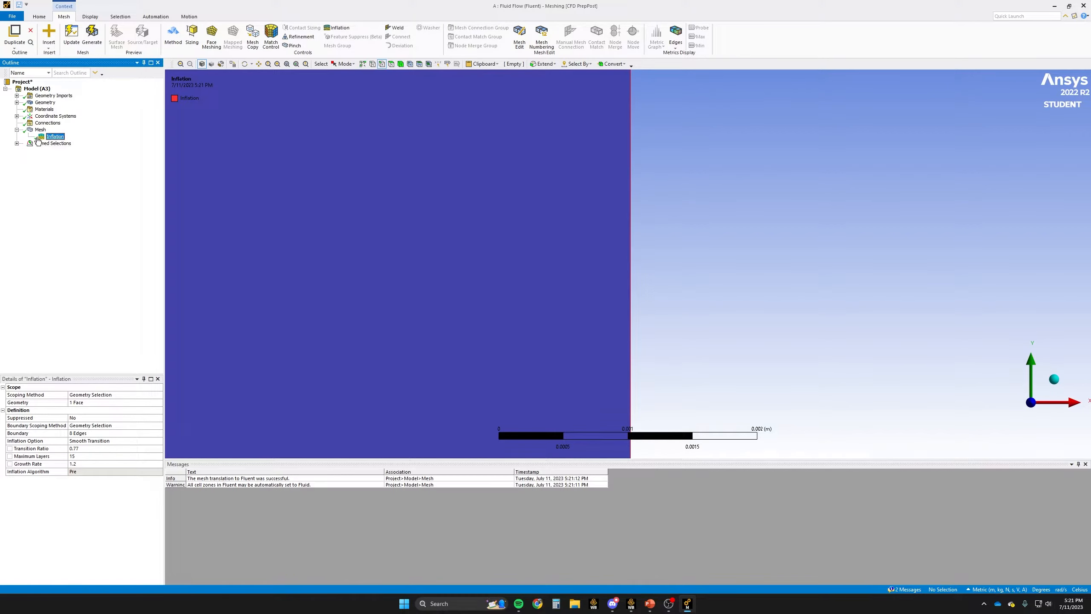
{"action": "left_click", "coordinate": [38, 131]}
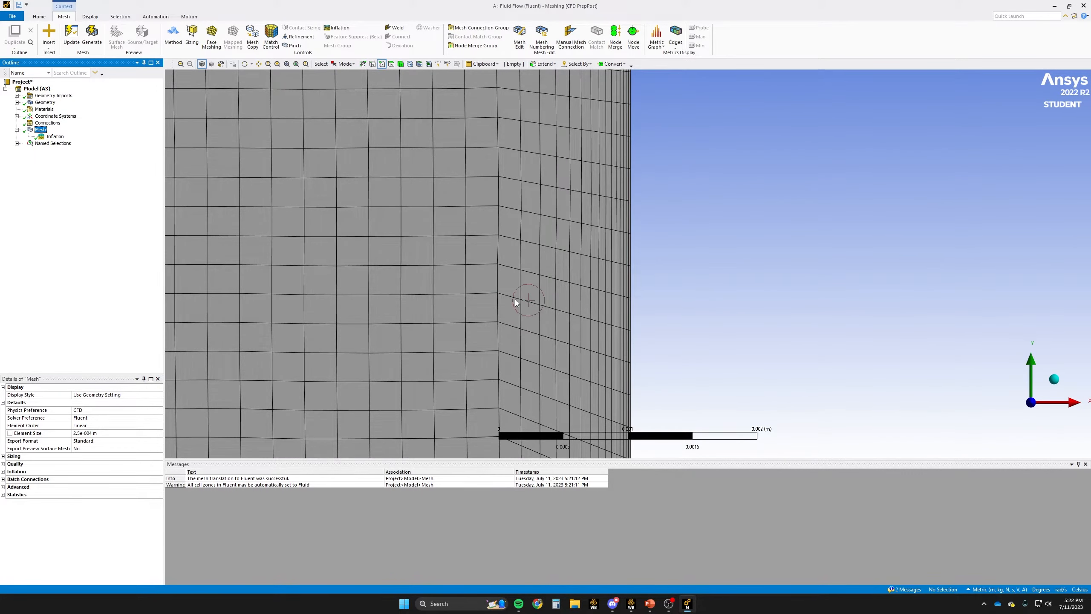
{"action": "scroll", "coordinate": [514, 303], "scroll_direction": "down", "scroll_amount": 10}
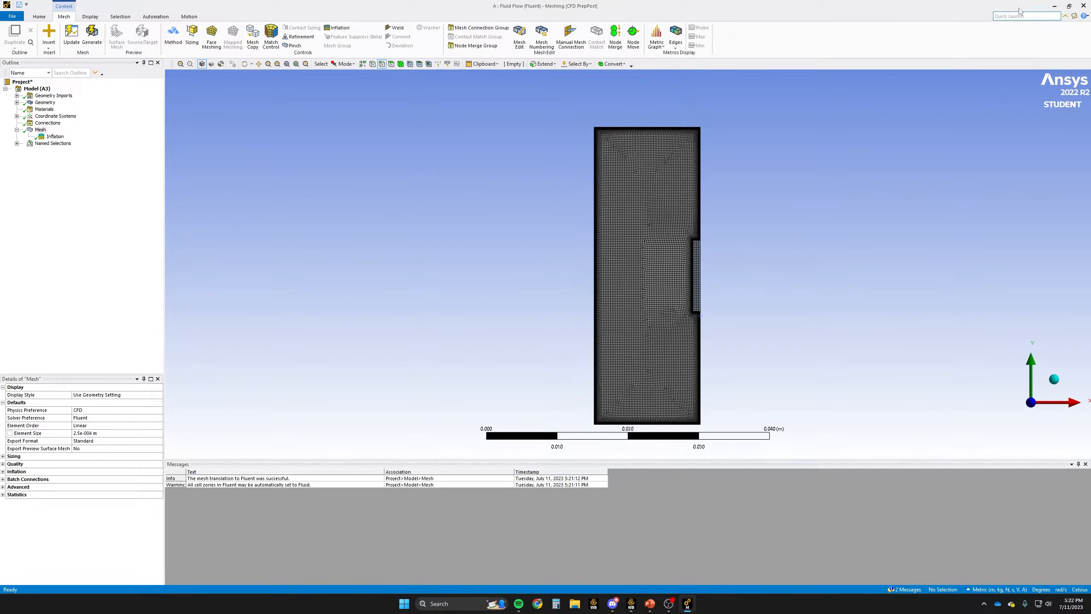
- Close the meshing editor and launch Fluent from the project's Setup cell in double precision with 4 solver processes
{"action": "left_click", "coordinate": [1084, 6]}
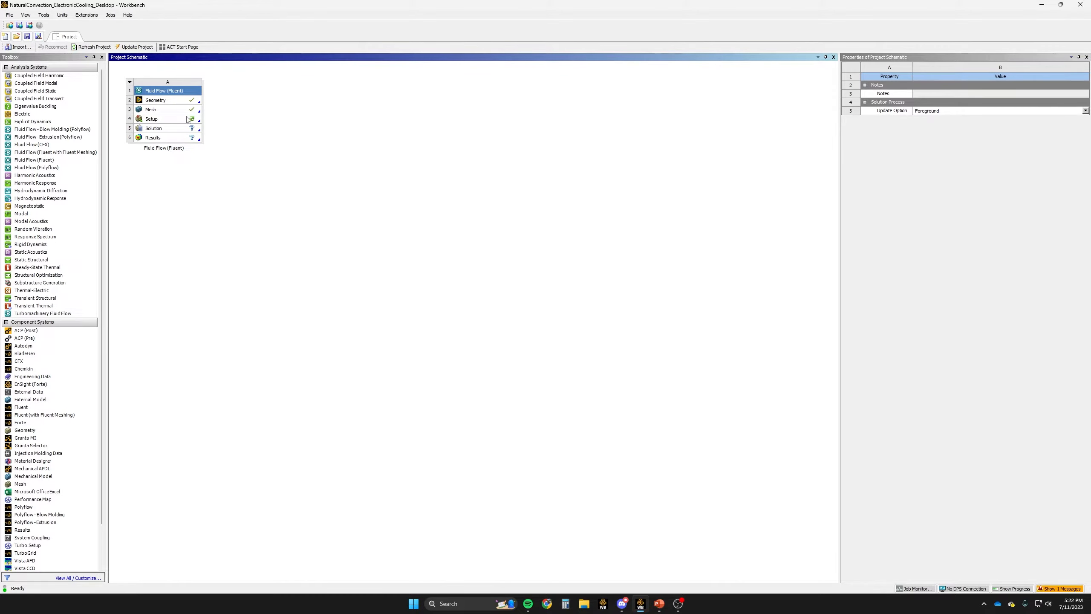
{"action": "left_click", "coordinate": [179, 122]}
{"action": "double_click", "coordinate": [179, 122]}
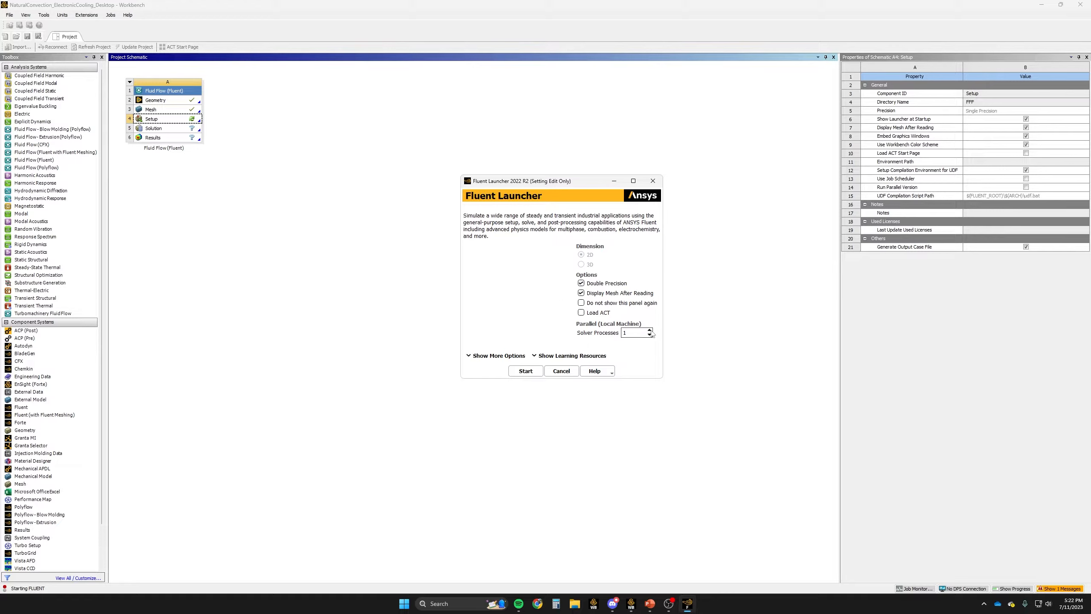
{"action": "left_click", "coordinate": [517, 372]}
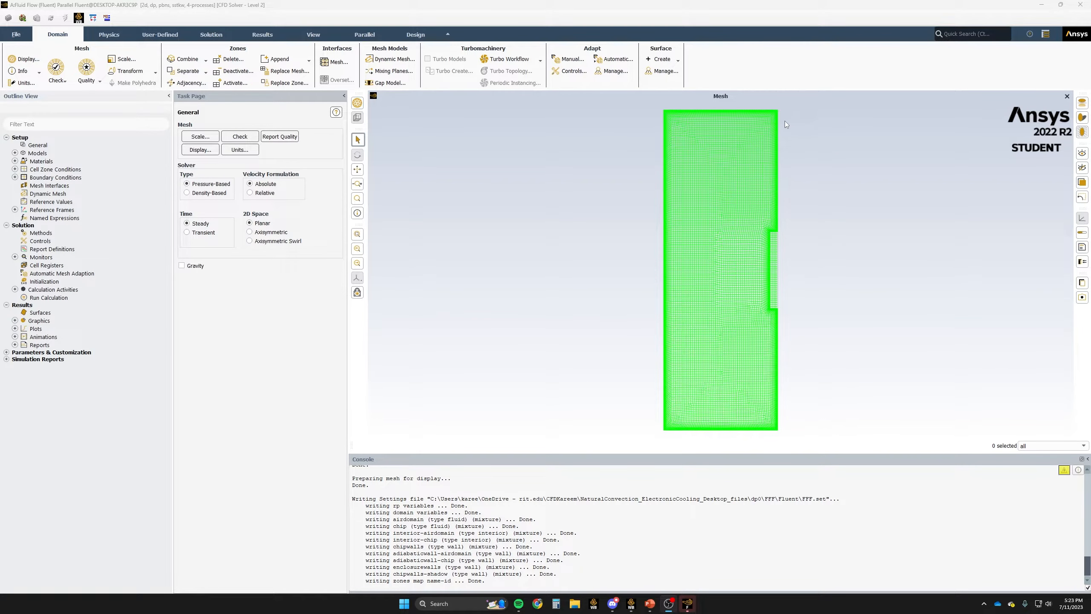
- Examine the imported mesh around the chip, run the mesh check and evaluate the mesh quality
{"action": "scroll", "coordinate": [773, 209], "scroll_direction": "up", "scroll_amount": 10}
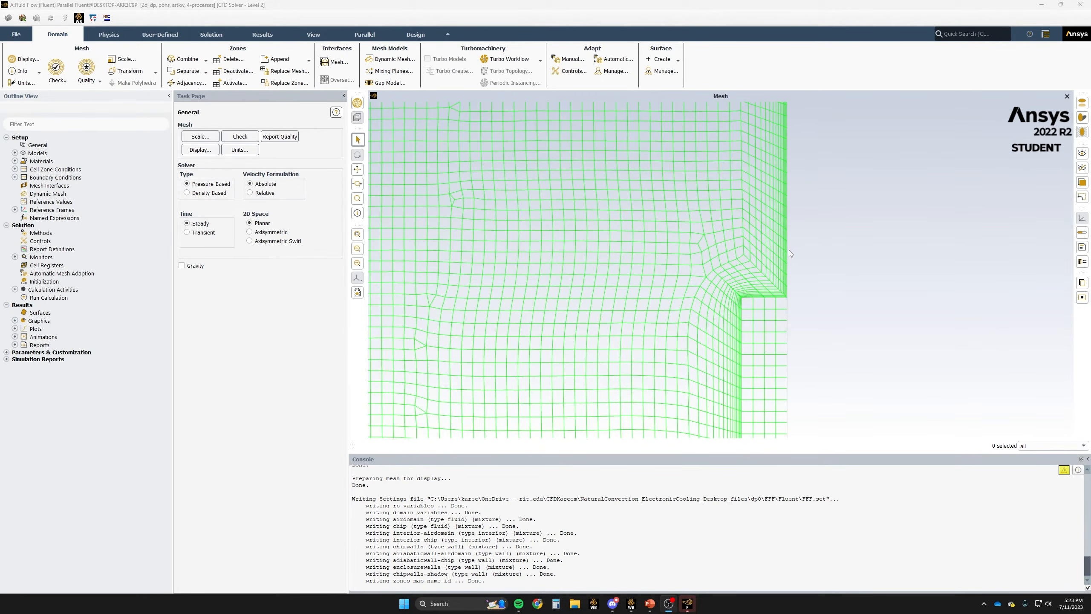
{"action": "scroll", "coordinate": [751, 265], "scroll_direction": "down", "scroll_amount": 3}
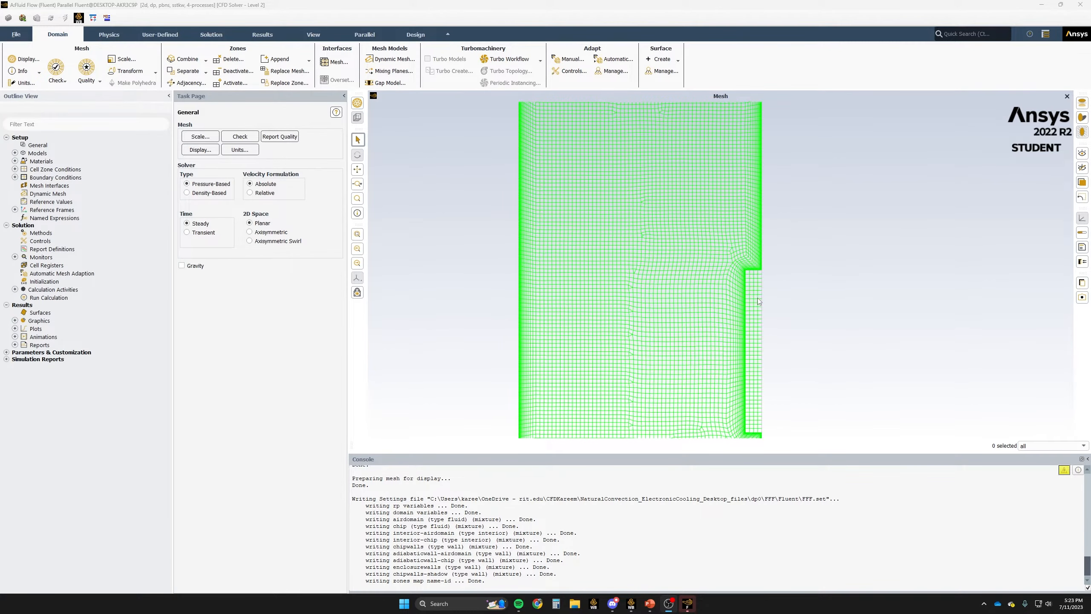
{"action": "scroll", "coordinate": [759, 301], "scroll_direction": "down", "scroll_amount": 3}
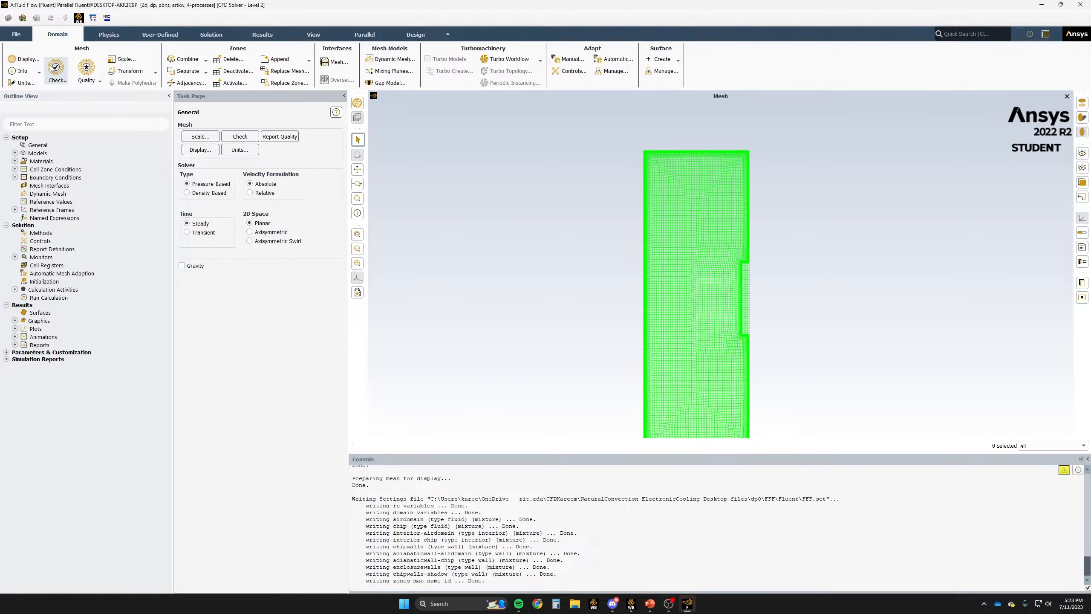
{"action": "left_click", "coordinate": [57, 79]}
{"action": "left_click", "coordinate": [59, 91]}
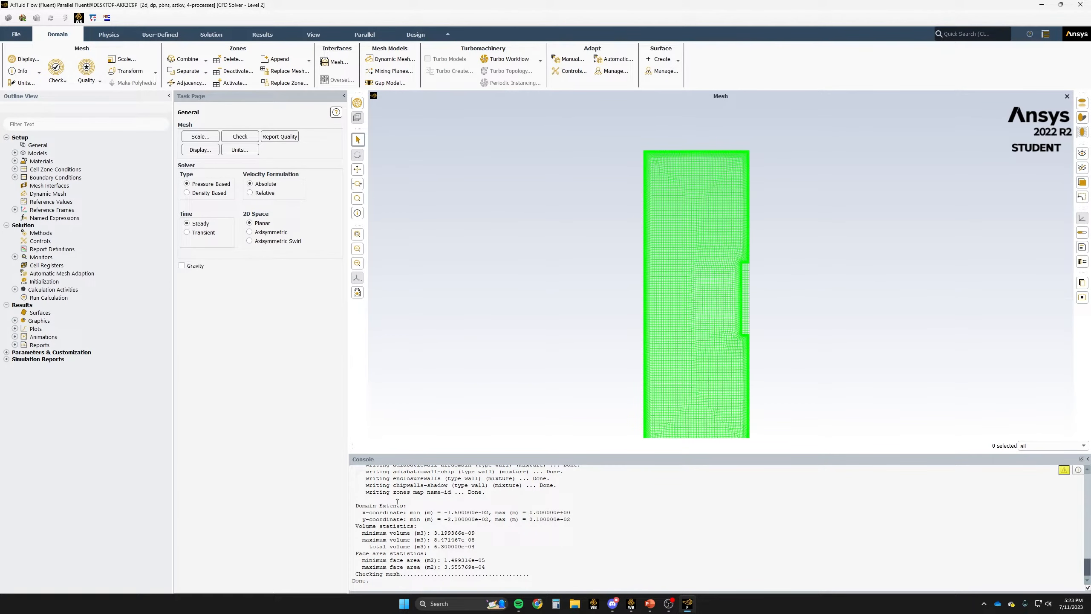
{"action": "left_click", "coordinate": [87, 77]}
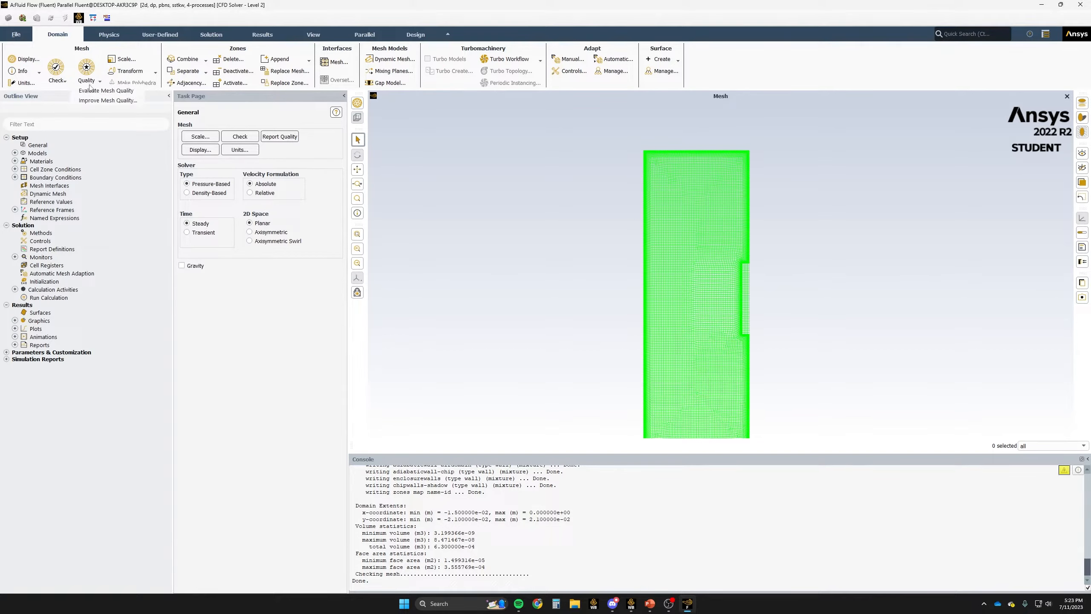
{"action": "left_click", "coordinate": [103, 90]}
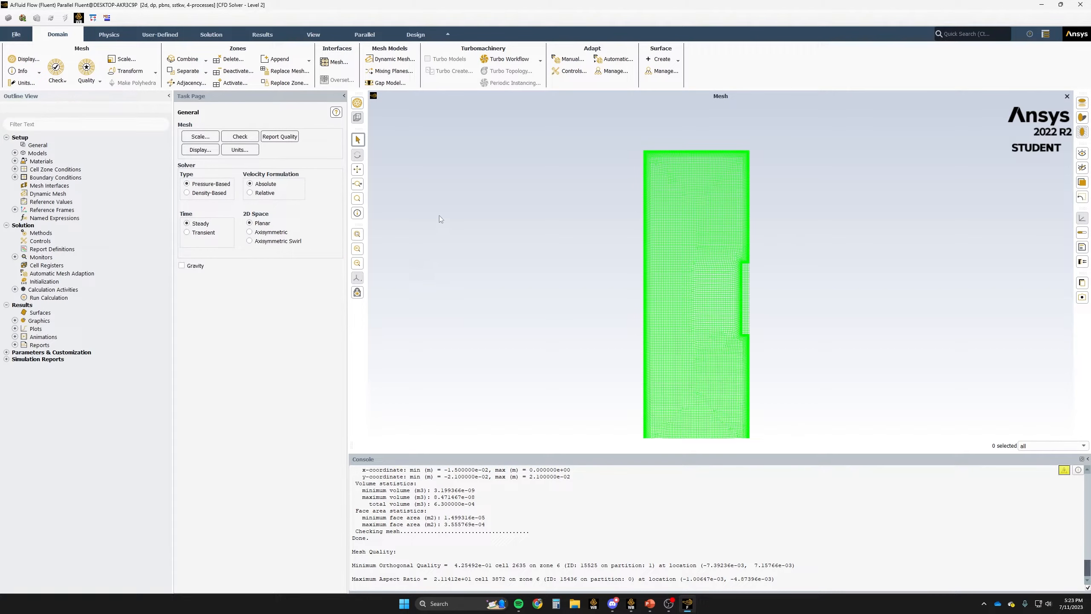
{"action": "scroll", "coordinate": [638, 169], "scroll_direction": "up", "scroll_amount": 1}
{"action": "scroll", "coordinate": [638, 169], "scroll_direction": "down", "scroll_amount": 2}
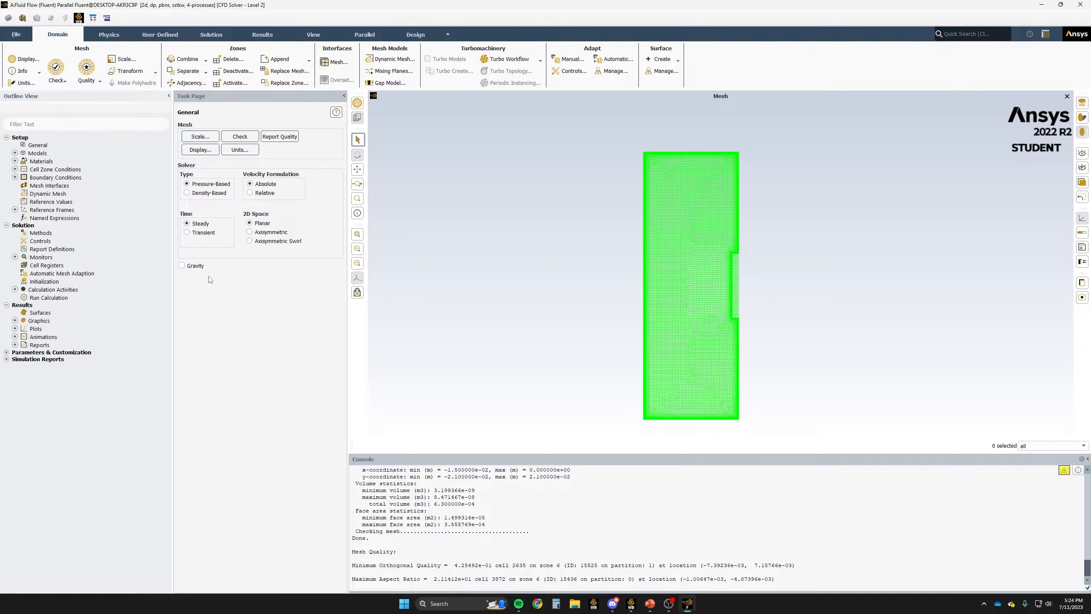
- Enable gravity and set the Y gravitational acceleration to -9.81 m/s²
{"action": "left_click", "coordinate": [182, 266]}
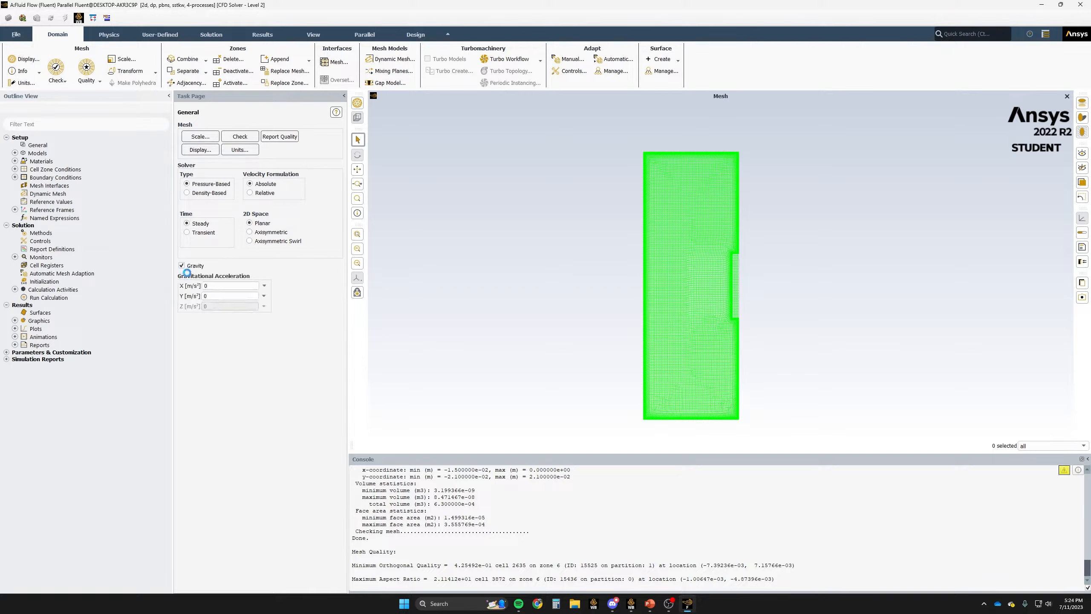
{"action": "double_click", "coordinate": [218, 298]}
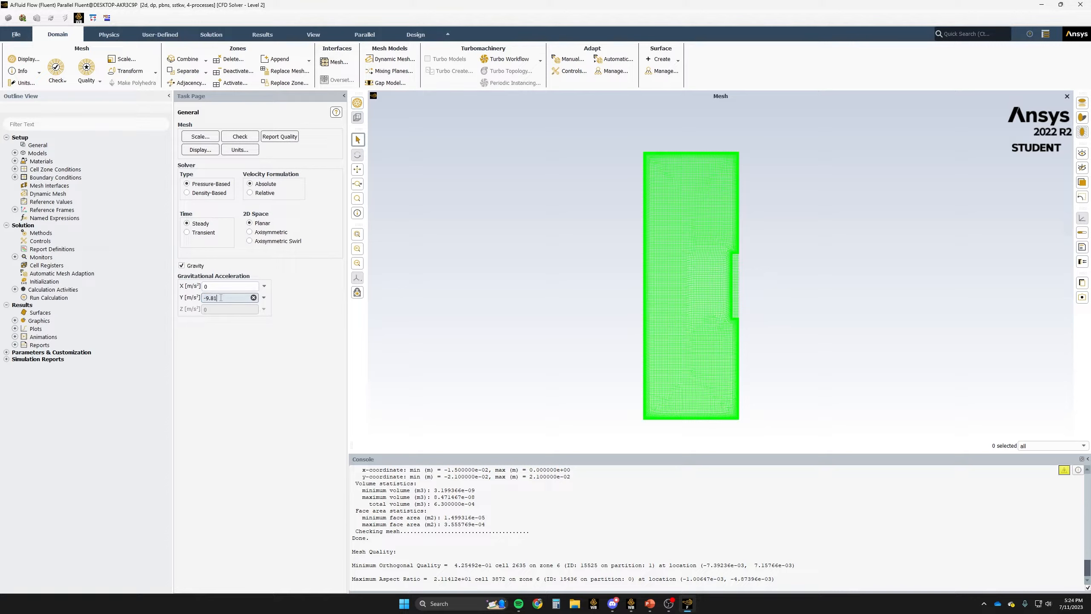
- Turn on the energy equation and set the viscous model to laminar
{"action": "left_click", "coordinate": [264, 321]}
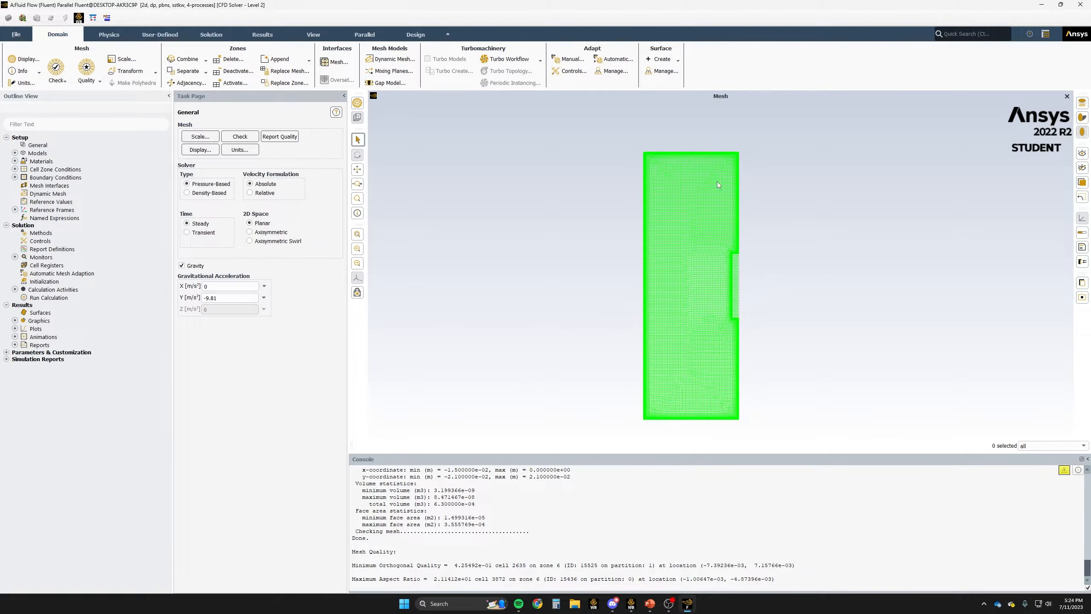
{"action": "left_click", "coordinate": [15, 153]}
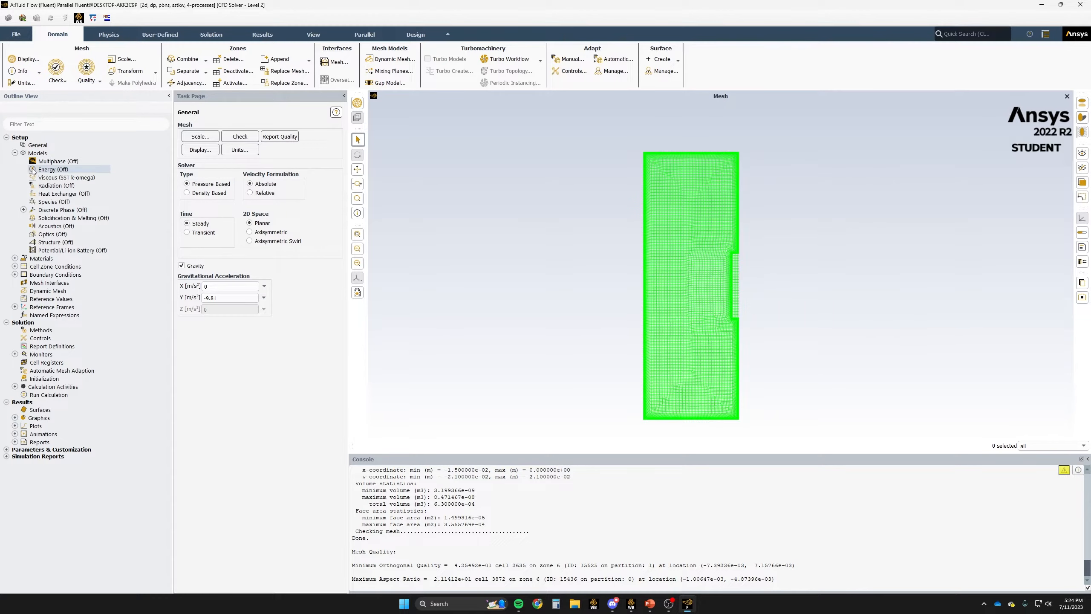
{"action": "right_click", "coordinate": [50, 172]}
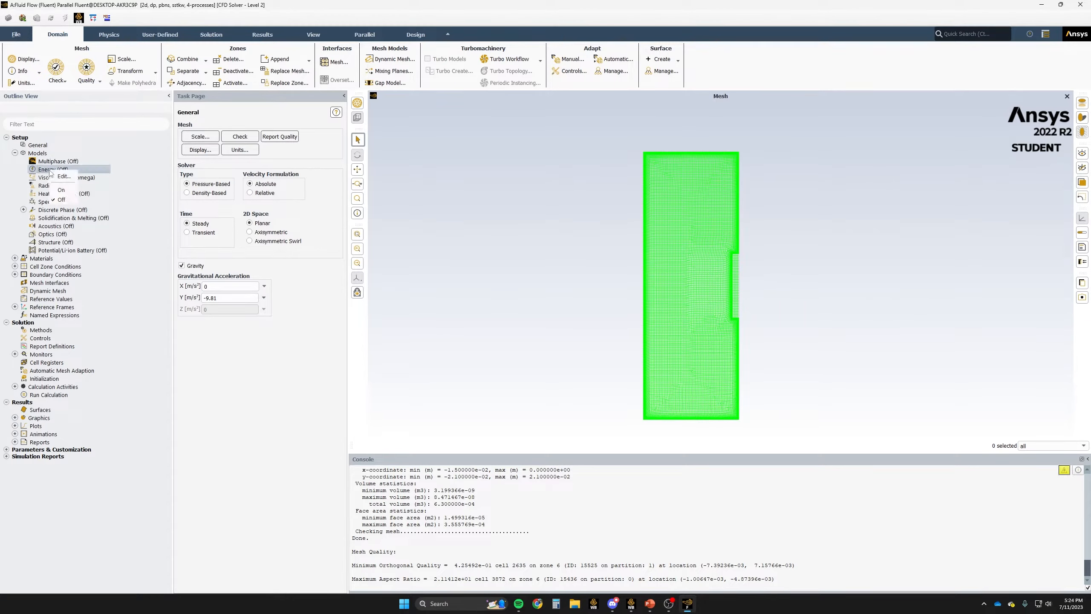
{"action": "left_click", "coordinate": [64, 181]}
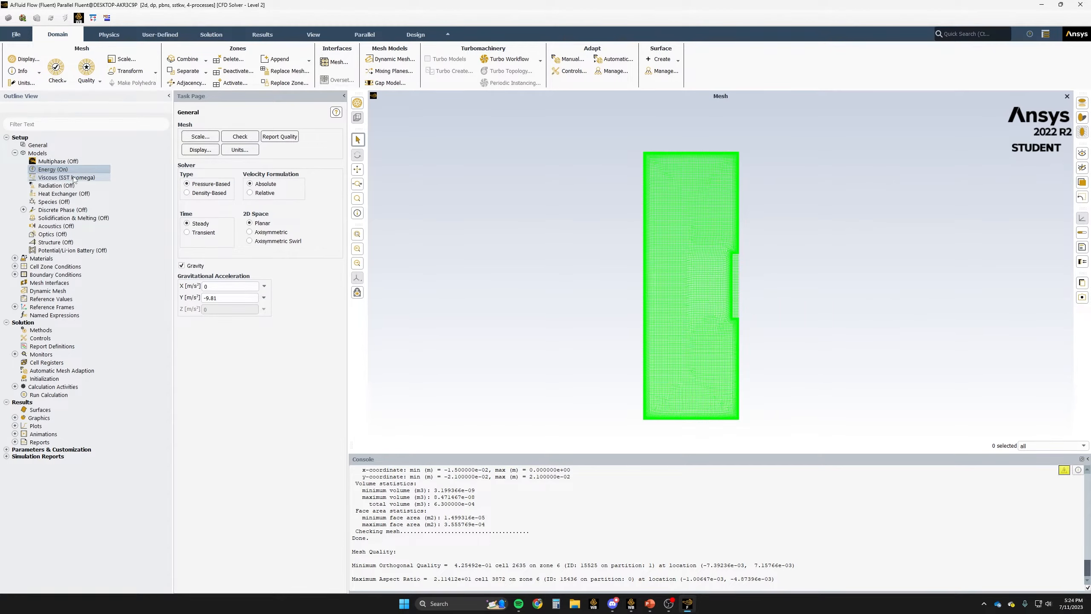
{"action": "right_click", "coordinate": [73, 178]}
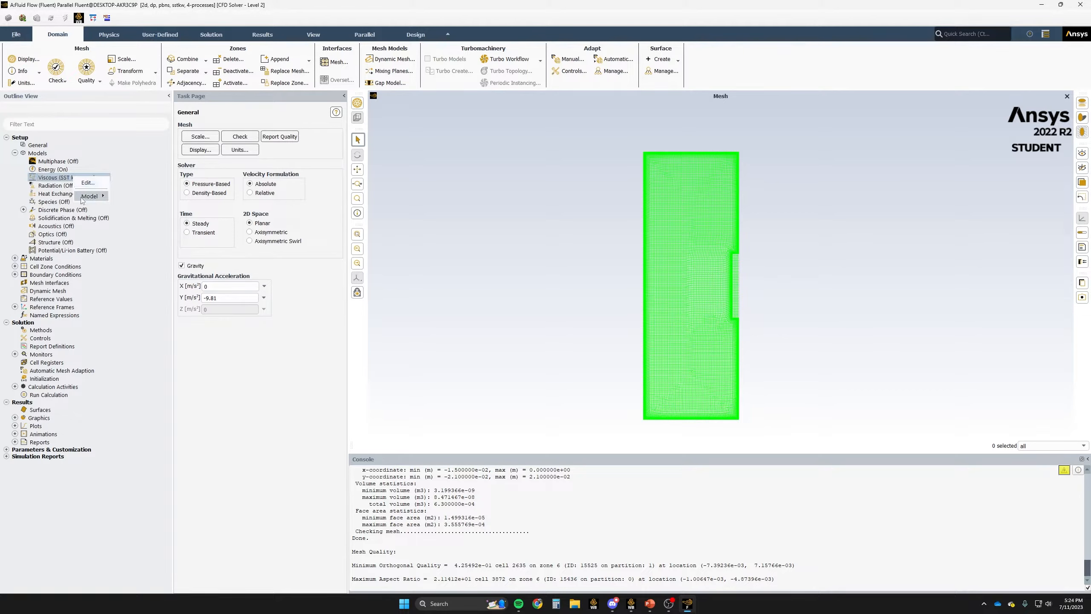
{"action": "mouse_move", "coordinate": [85, 198]}
{"action": "left_click", "coordinate": [124, 208]}
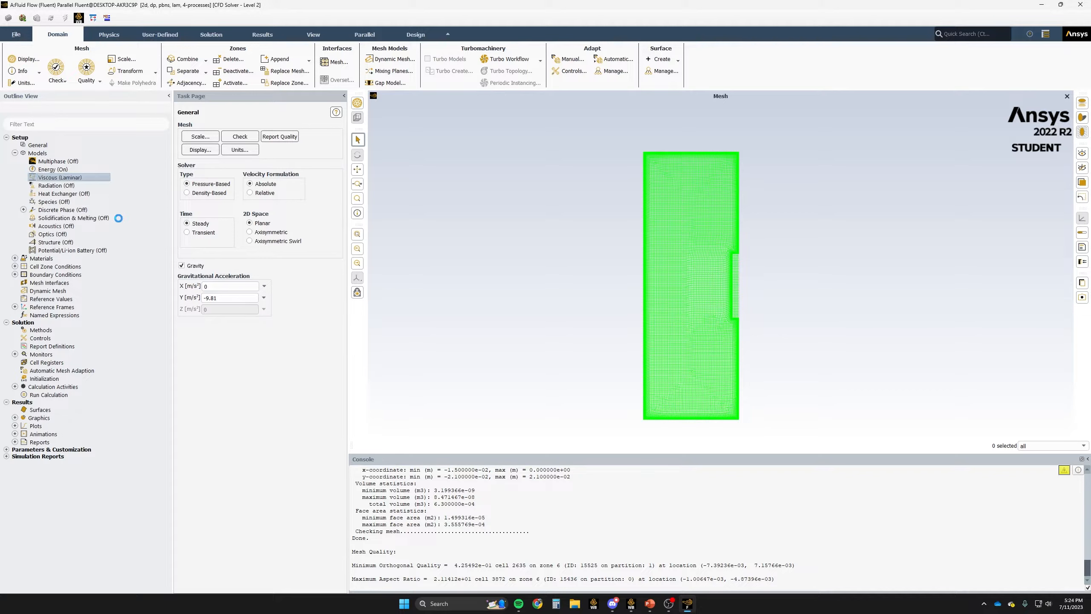
{"action": "left_click", "coordinate": [14, 153]}
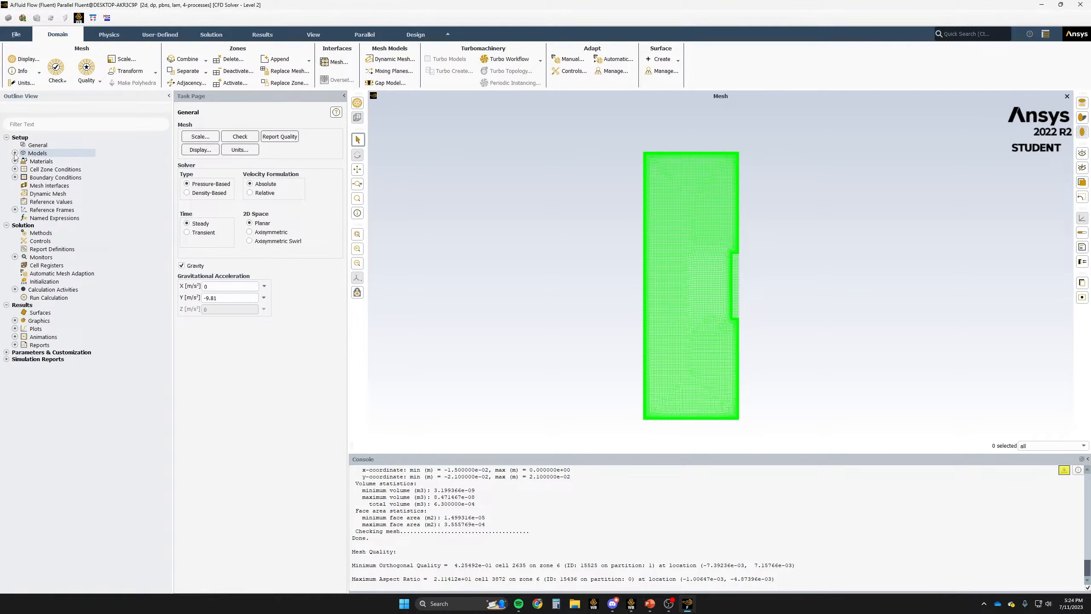
- Set the density of the fluid material air to incompressible-ideal-gas and save the material change
{"action": "left_click", "coordinate": [14, 162]}
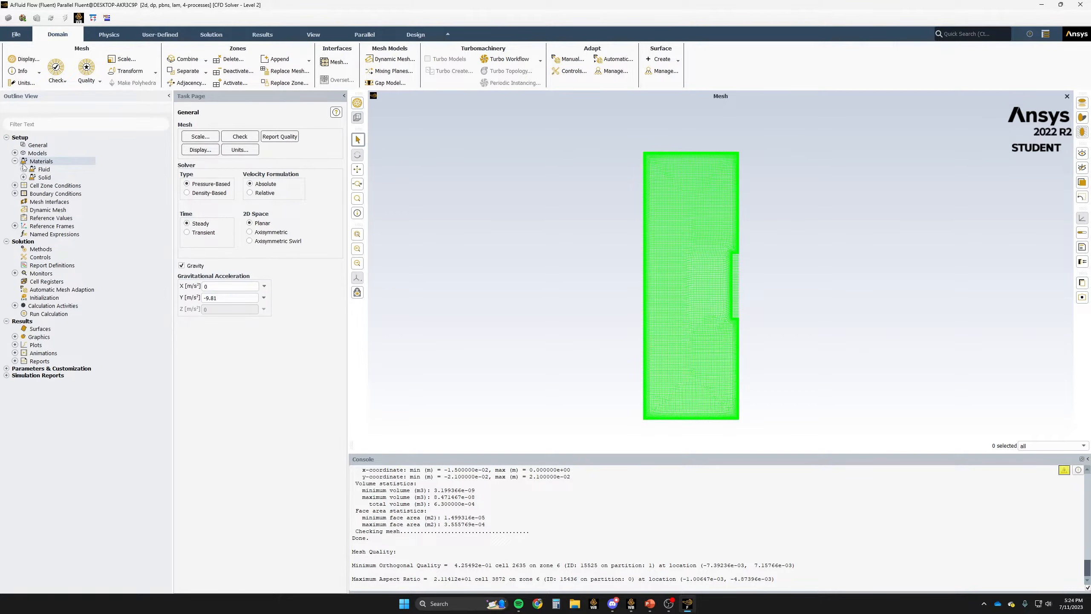
{"action": "left_click", "coordinate": [23, 170]}
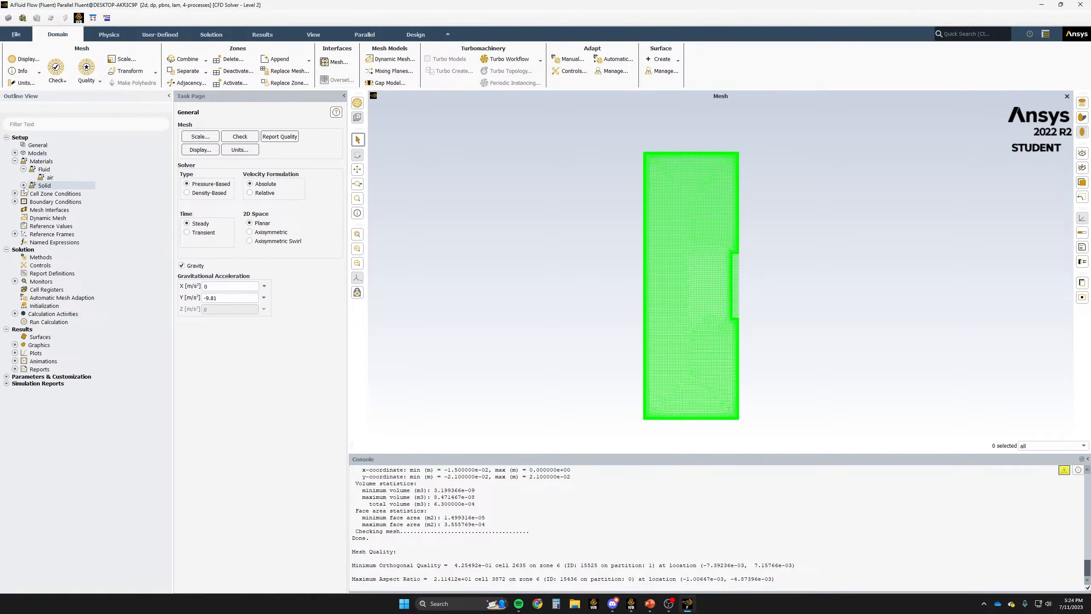
{"action": "left_click", "coordinate": [23, 186]}
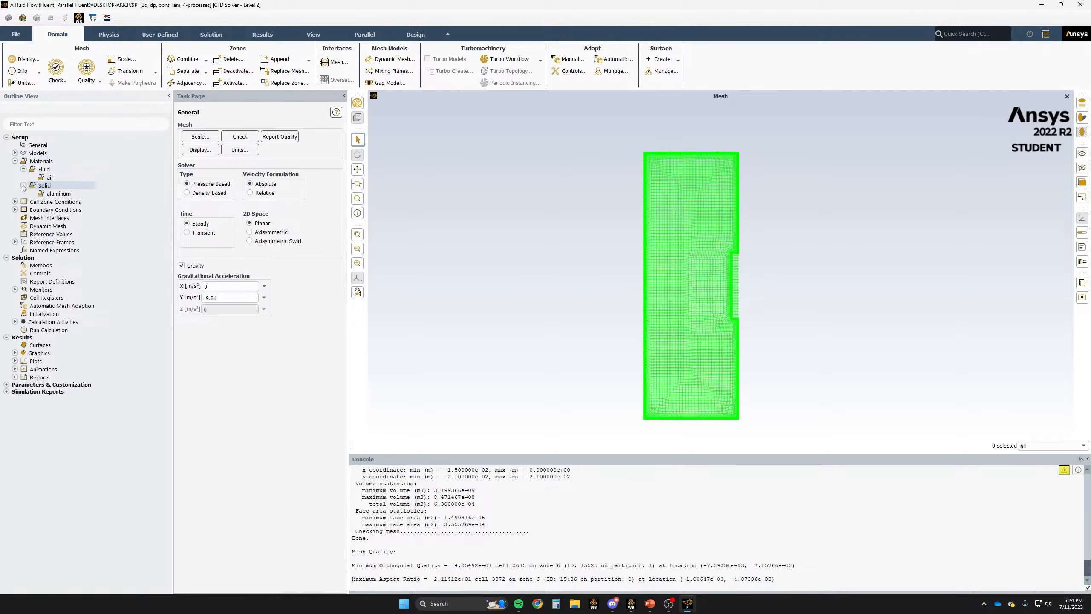
{"action": "double_click", "coordinate": [49, 177]}
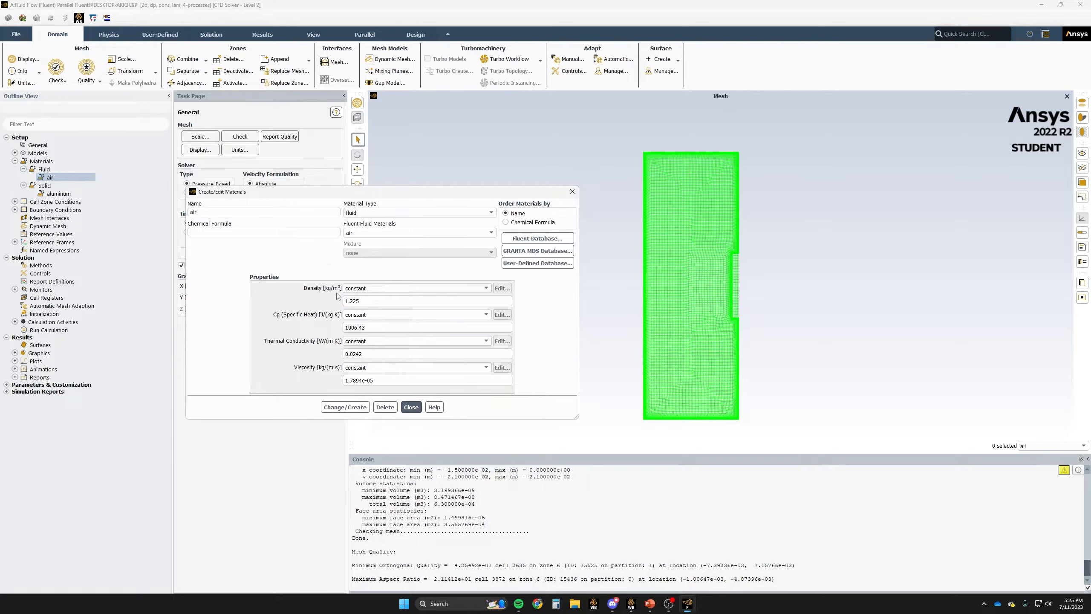
{"action": "left_click", "coordinate": [446, 289]}
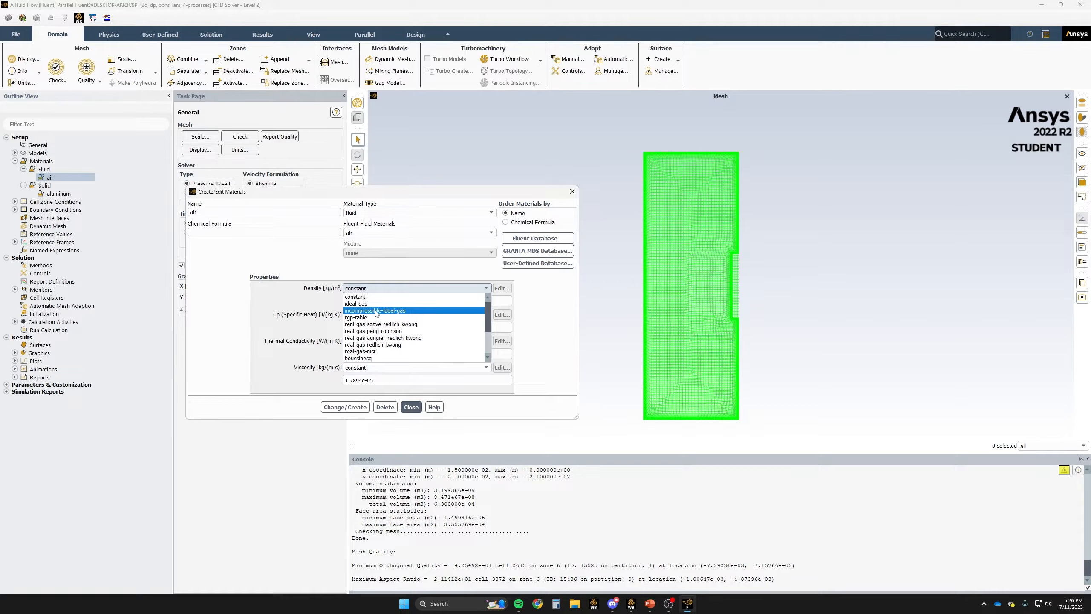
{"action": "left_click", "coordinate": [376, 314]}
{"action": "scroll", "coordinate": [292, 321], "scroll_direction": "down", "scroll_amount": 1}
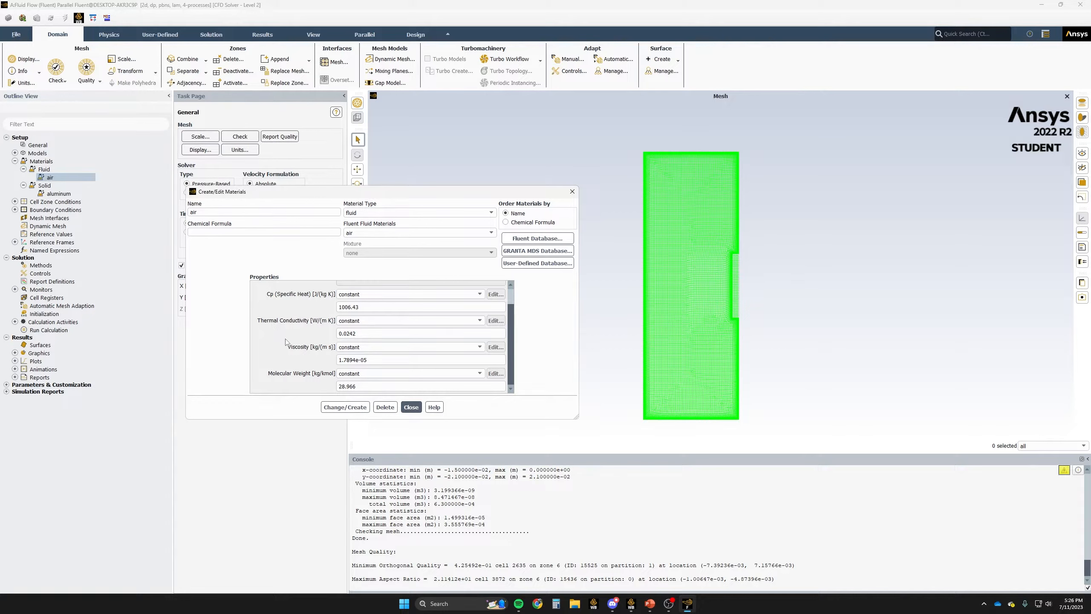
{"action": "left_click", "coordinate": [337, 408]}
{"action": "left_click", "coordinate": [411, 407]}
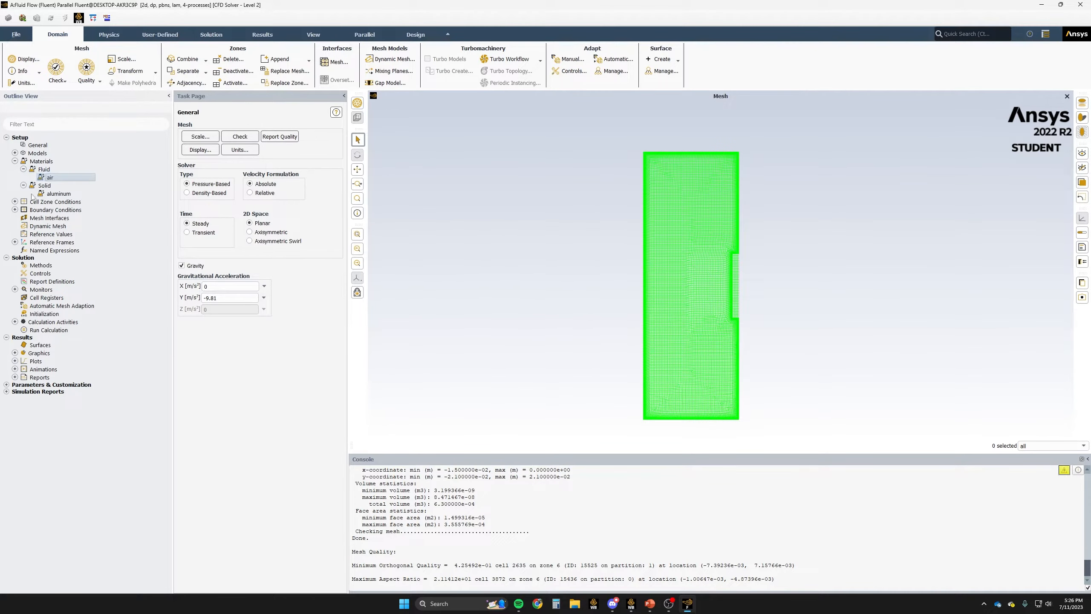
- Change the chip cell zone's type from fluid to solid
{"action": "left_click", "coordinate": [14, 161]}
{"action": "left_click", "coordinate": [15, 168]}
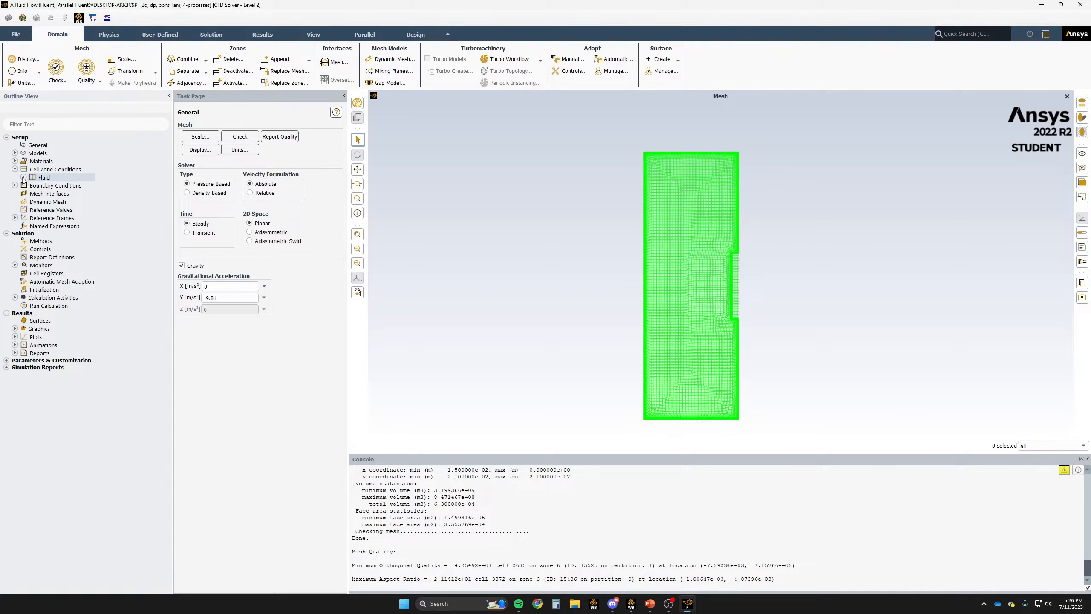
{"action": "left_click", "coordinate": [23, 177]}
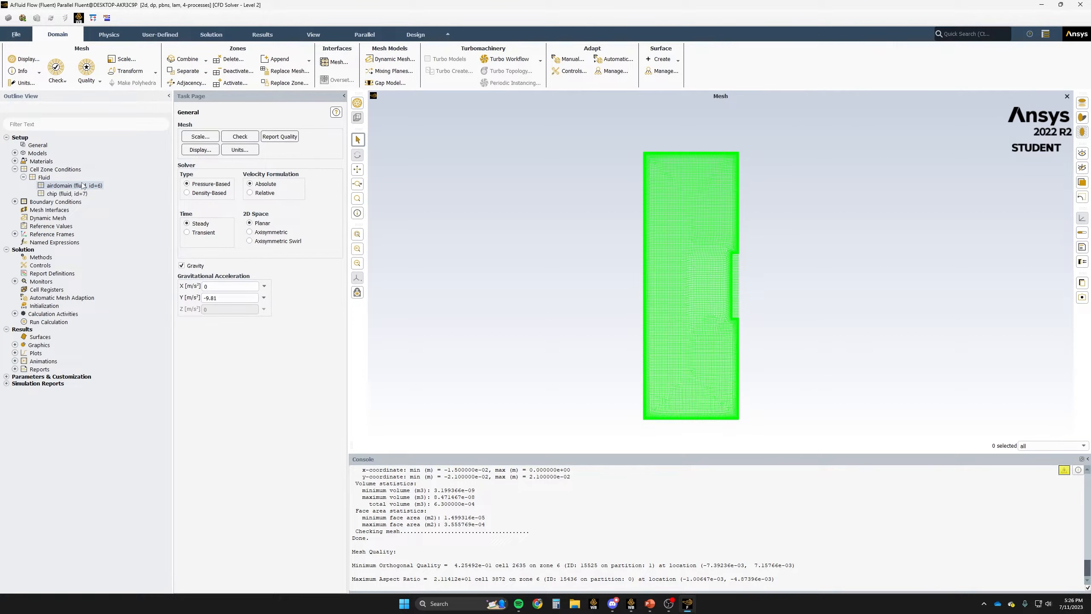
{"action": "right_click", "coordinate": [61, 195]}
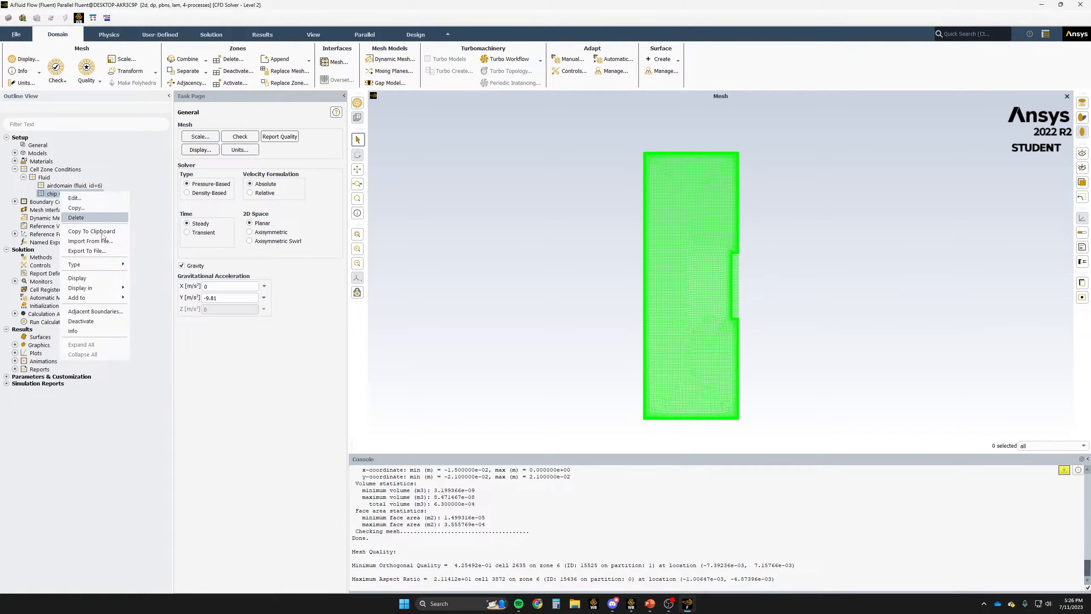
{"action": "mouse_move", "coordinate": [105, 269]}
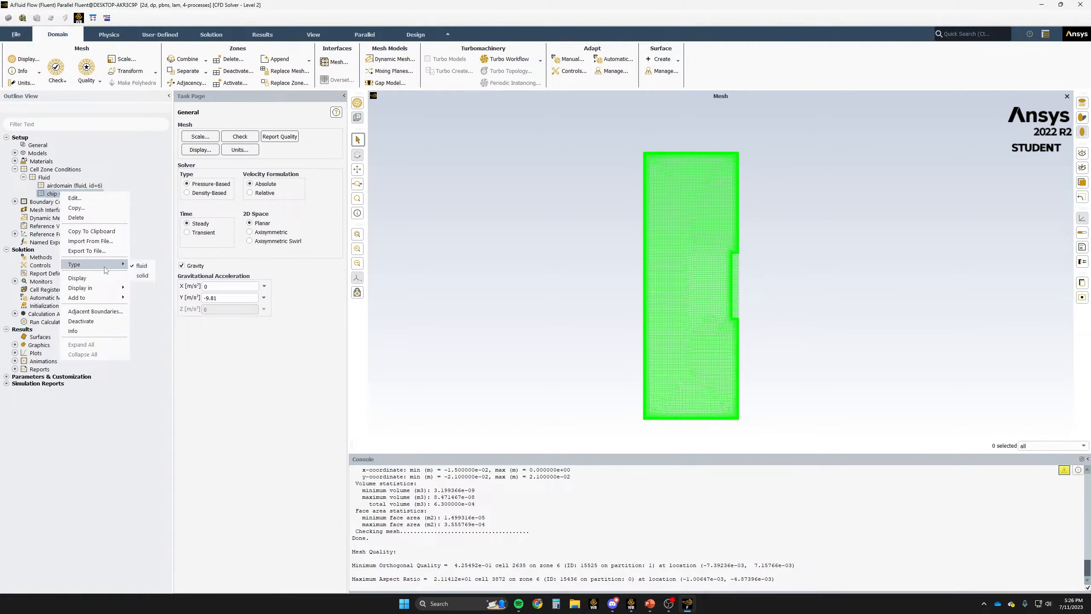
{"action": "left_click", "coordinate": [142, 275]}
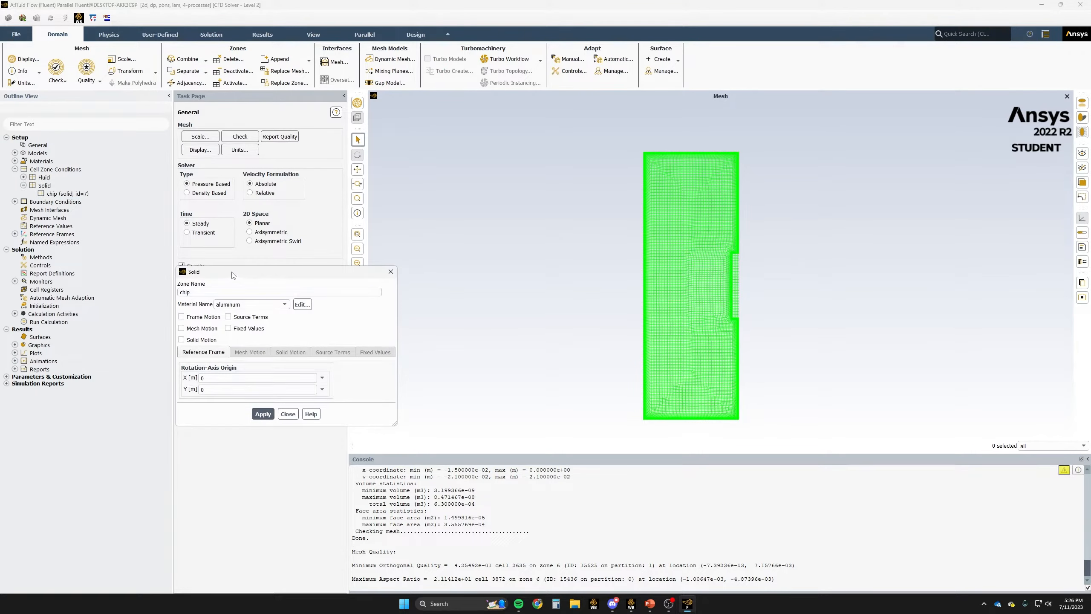
- Enable source terms for the aluminum chip zone and apply one constant energy source of 250000 W/m³
{"action": "left_click_drag", "start_coordinate": [256, 272], "coordinate": [446, 241]}
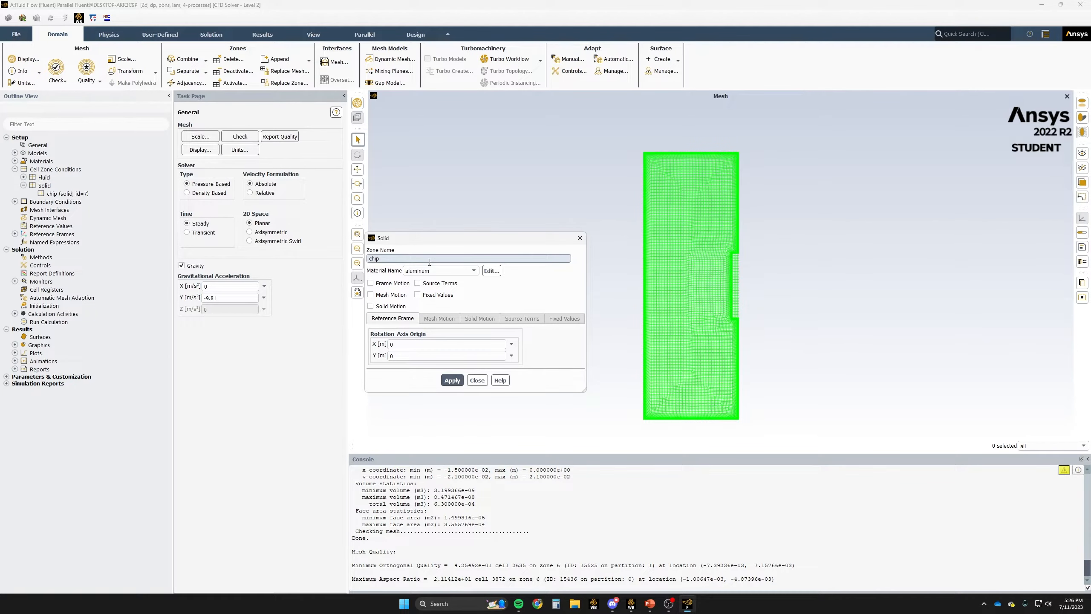
{"action": "left_click", "coordinate": [418, 283]}
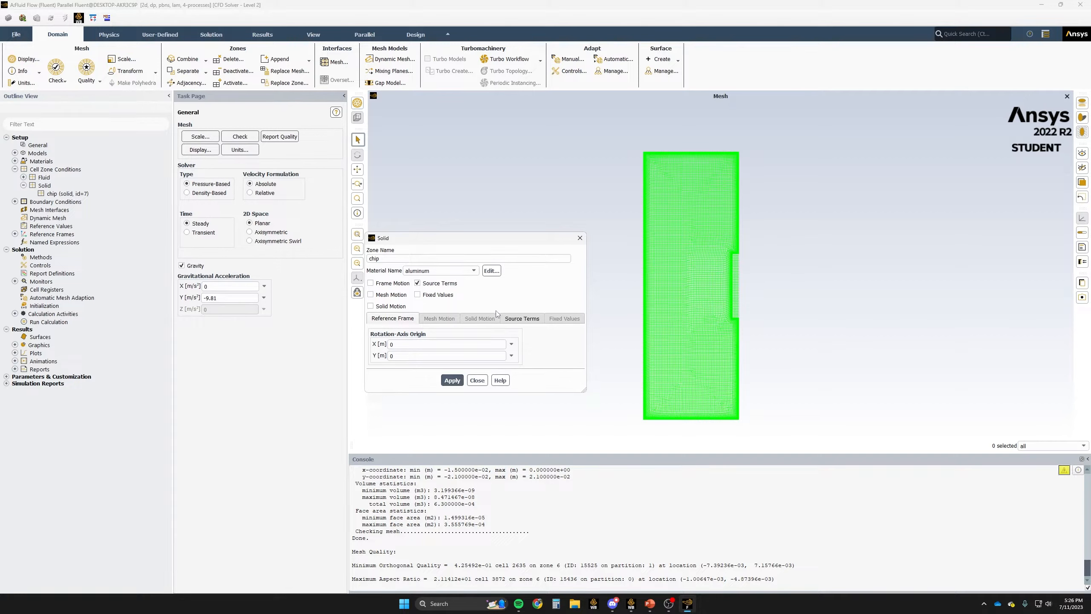
{"action": "left_click", "coordinate": [528, 319]}
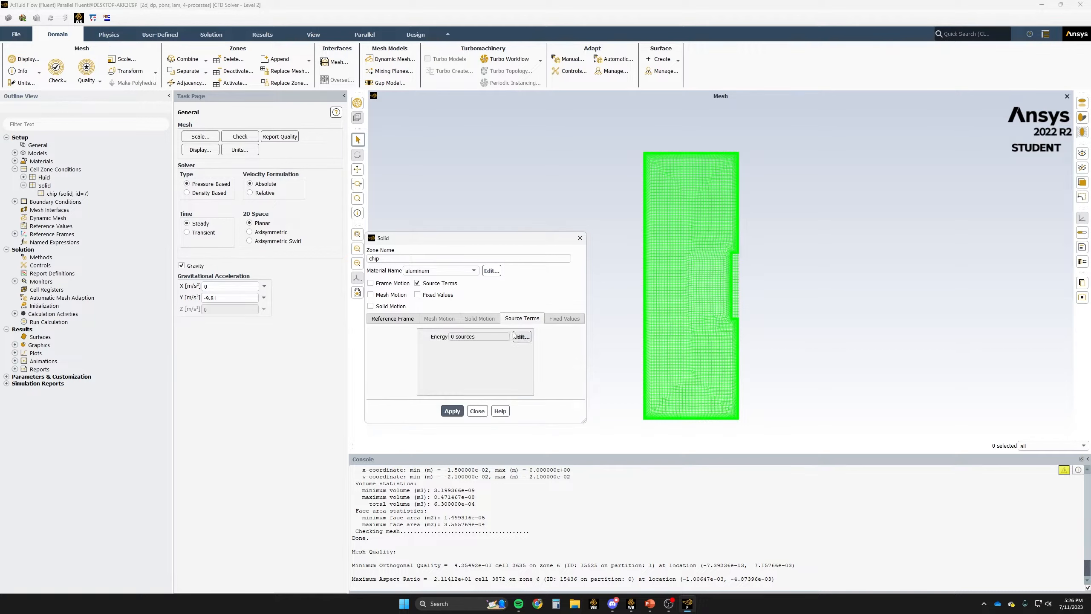
{"action": "left_click", "coordinate": [522, 337]}
{"action": "left_click", "coordinate": [267, 283]}
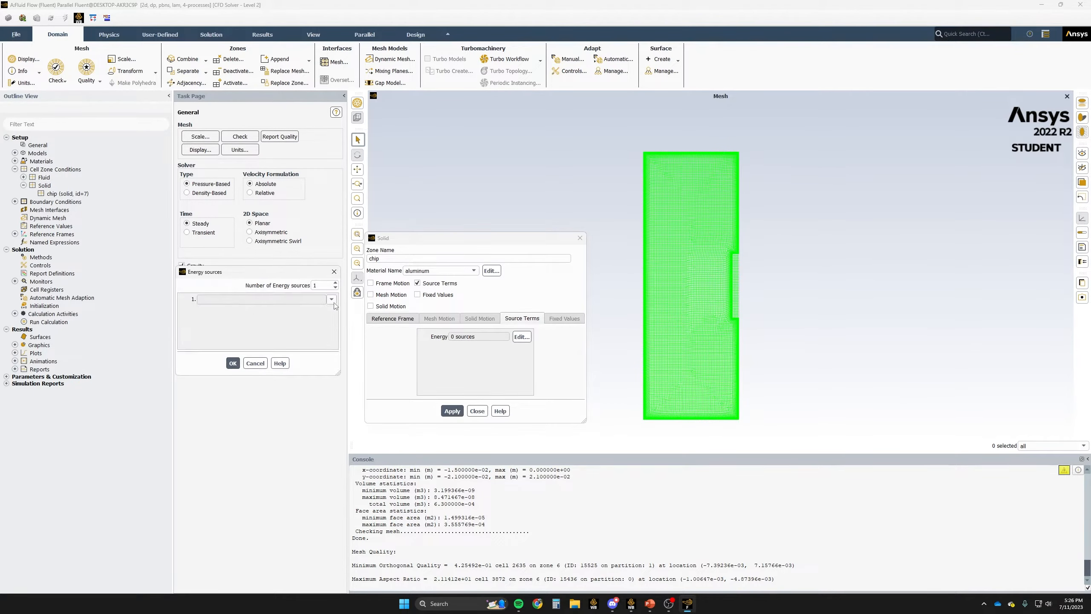
{"action": "left_click", "coordinate": [332, 299]}
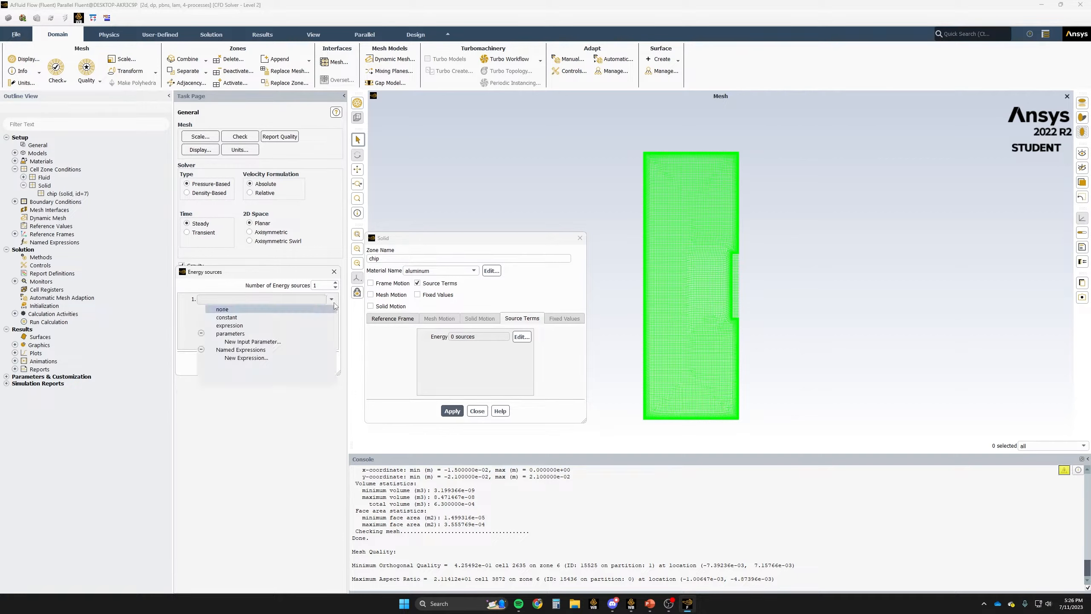
{"action": "left_click", "coordinate": [252, 317]}
{"action": "left_click", "coordinate": [242, 299]}
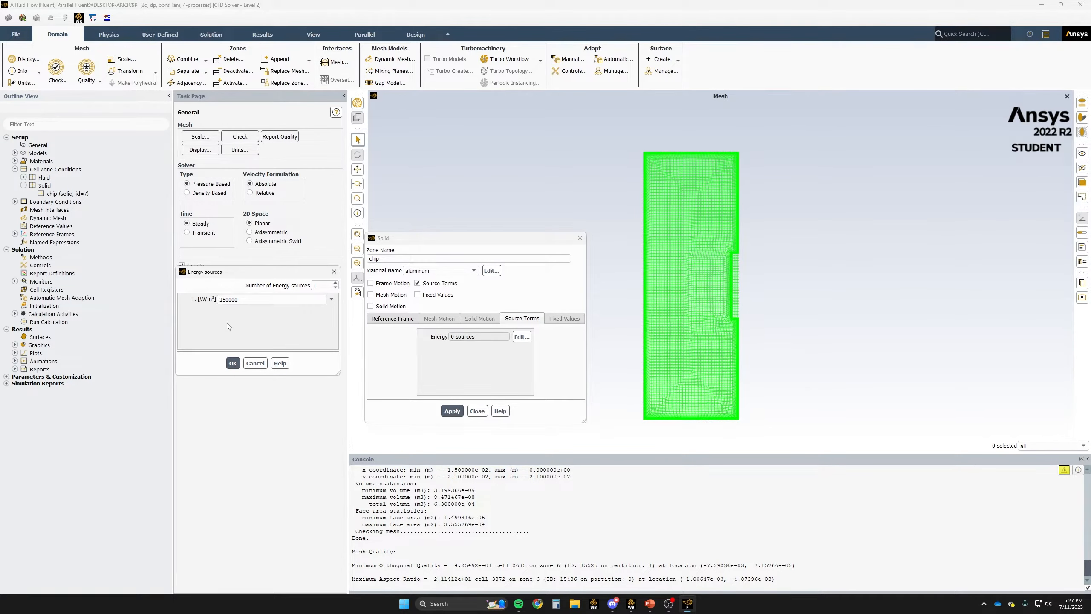
{"action": "left_click", "coordinate": [233, 364]}
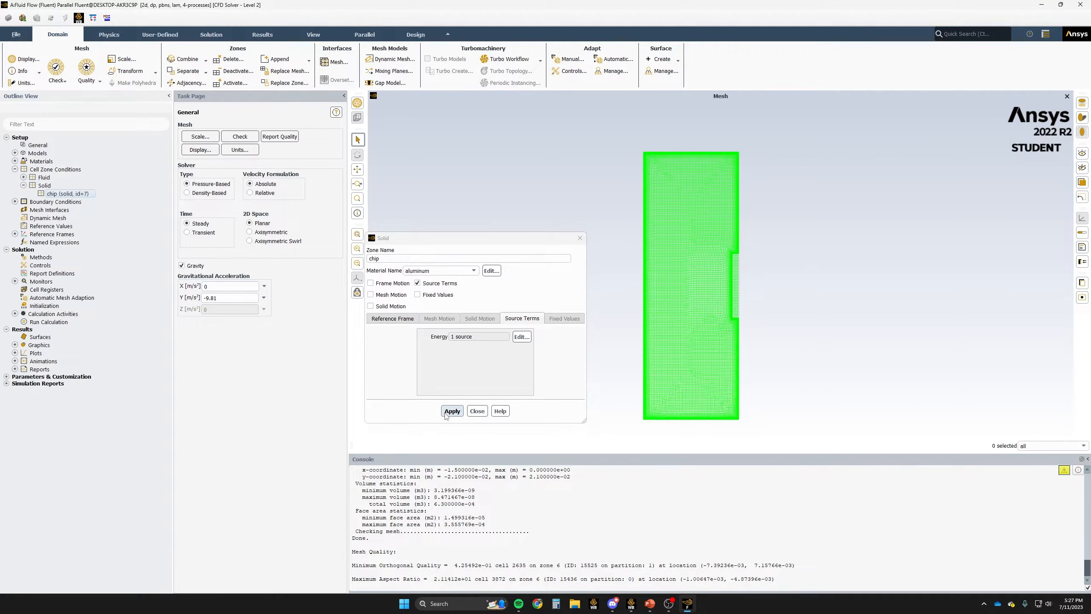
{"action": "left_click", "coordinate": [447, 414]}
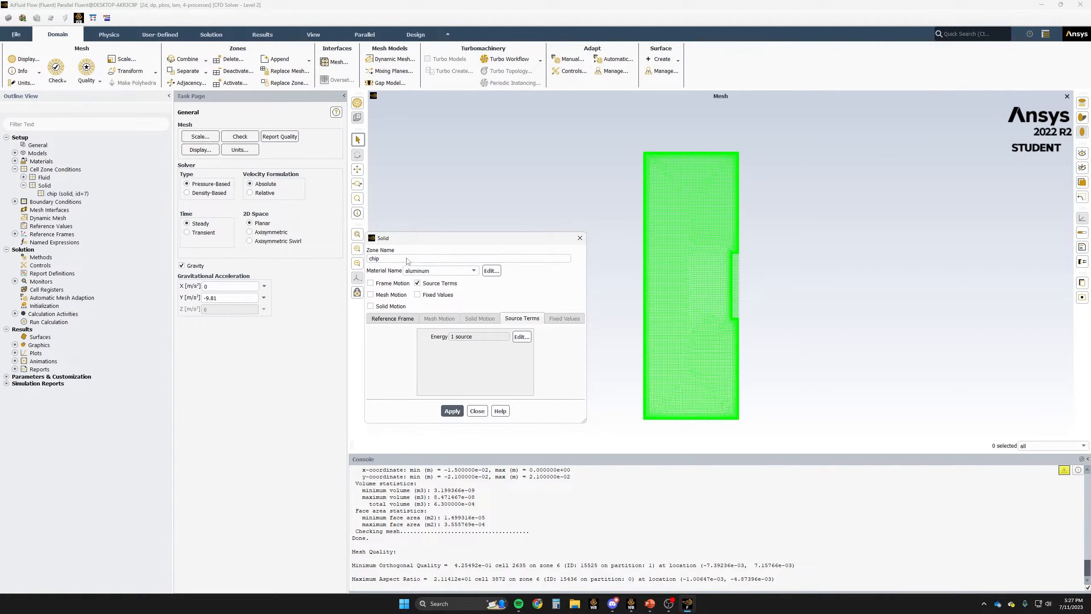
{"action": "left_click", "coordinate": [477, 411]}
- Review the momentum and thermal conditions of the adiabaticwall-airdomain wall boundary without changing them
{"action": "left_click", "coordinate": [14, 168]}
{"action": "left_click", "coordinate": [14, 177]}
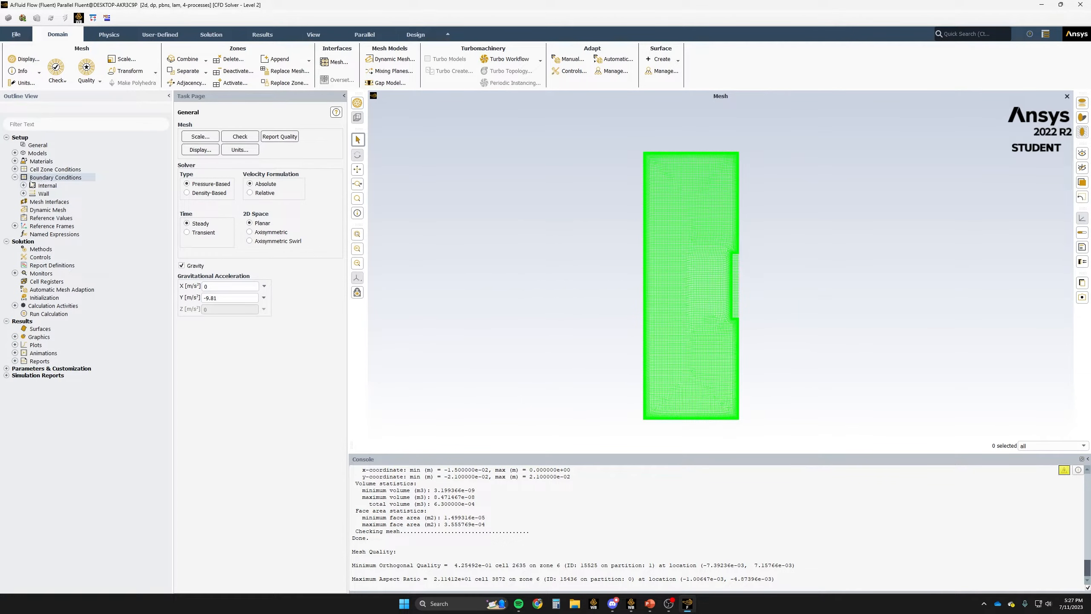
{"action": "left_click", "coordinate": [23, 194]}
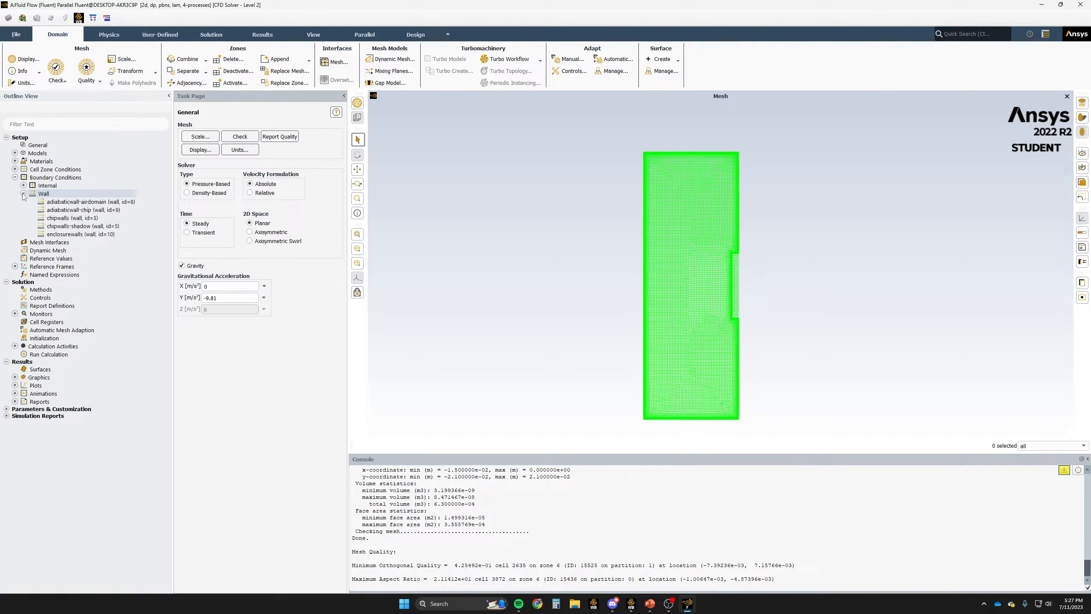
{"action": "left_click", "coordinate": [65, 201]}
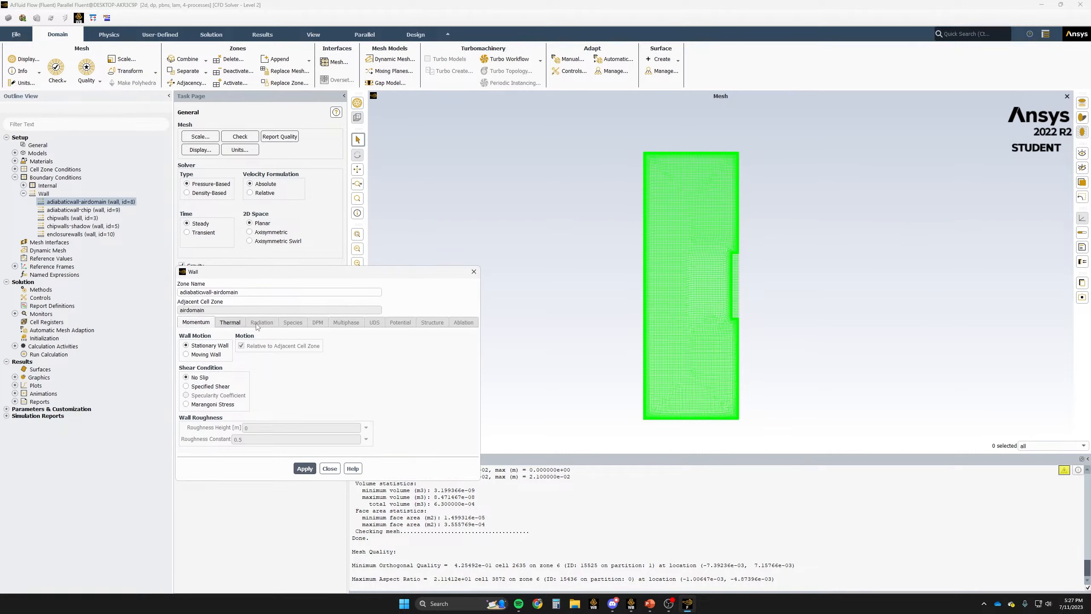
{"action": "left_click", "coordinate": [231, 323]}
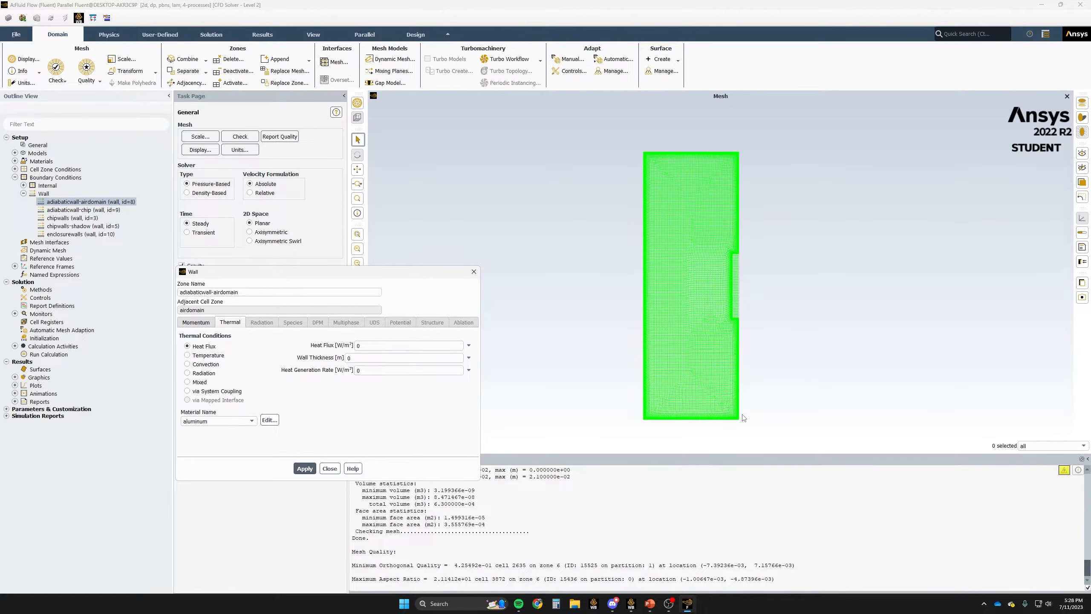
{"action": "left_click", "coordinate": [329, 468]}
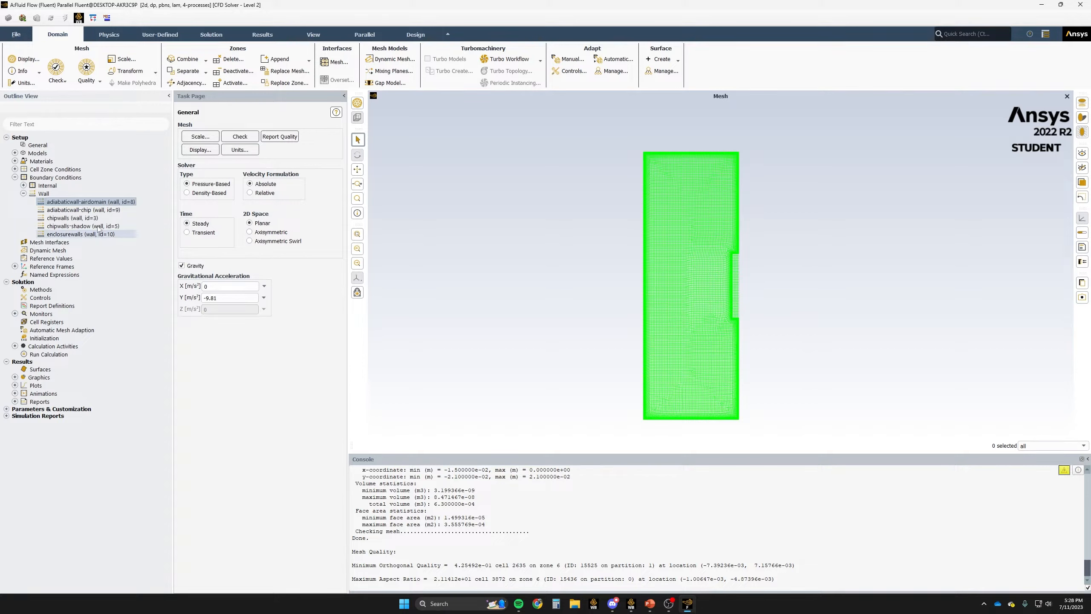
- Review the momentum and thermal conditions of the chipwalls wall boundary without changing them
{"action": "left_click", "coordinate": [81, 218]}
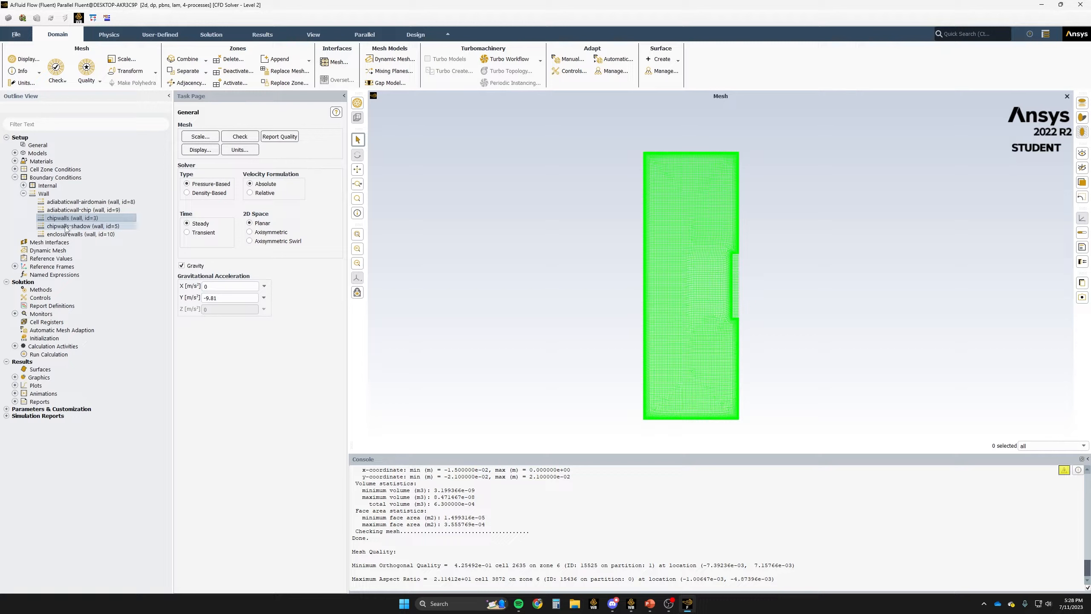
{"action": "left_click", "coordinate": [65, 226]}
{"action": "left_click", "coordinate": [66, 218]}
{"action": "double_click", "coordinate": [66, 219]}
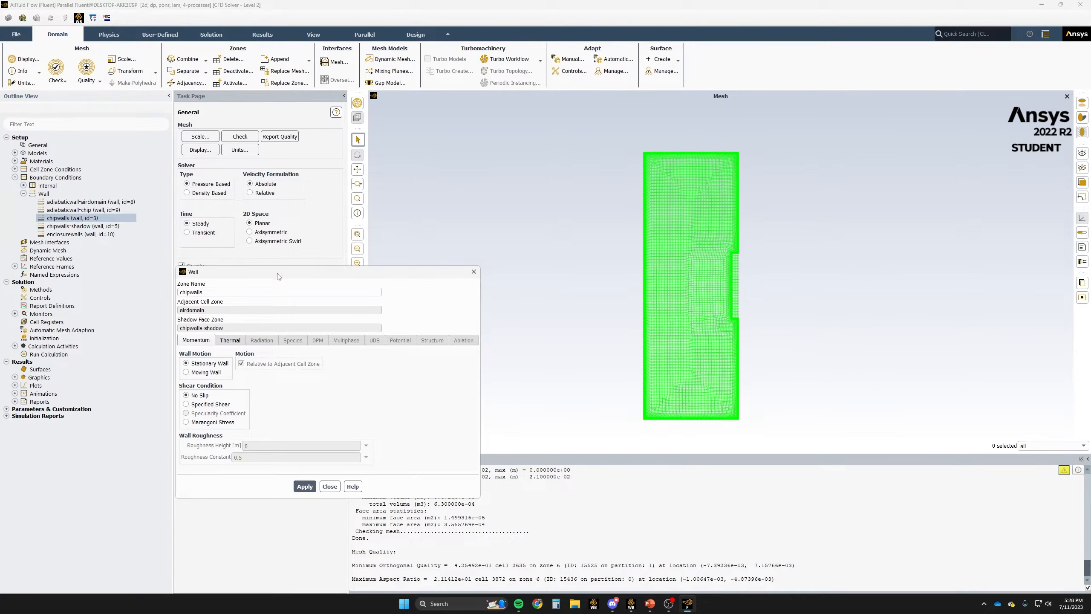
{"action": "left_click_drag", "start_coordinate": [276, 274], "coordinate": [359, 250]}
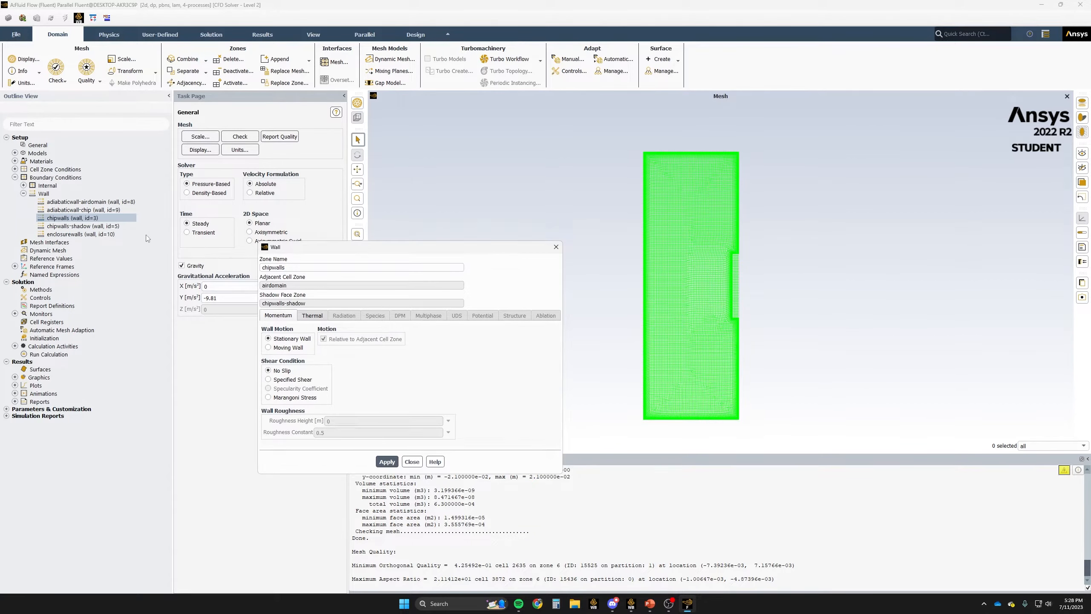
{"action": "left_click", "coordinate": [322, 316]}
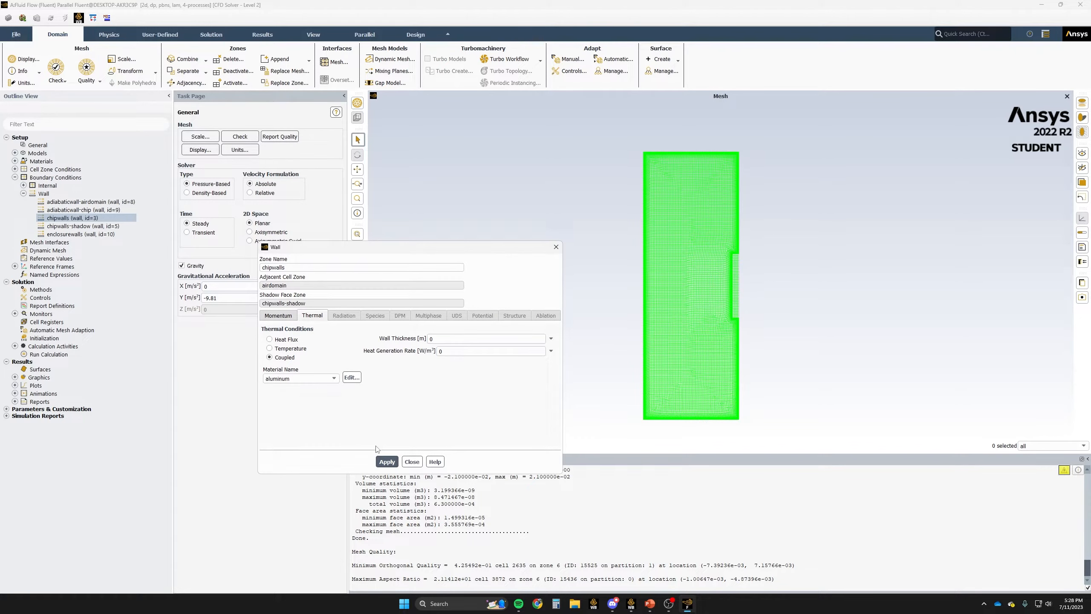
{"action": "left_click", "coordinate": [412, 462]}
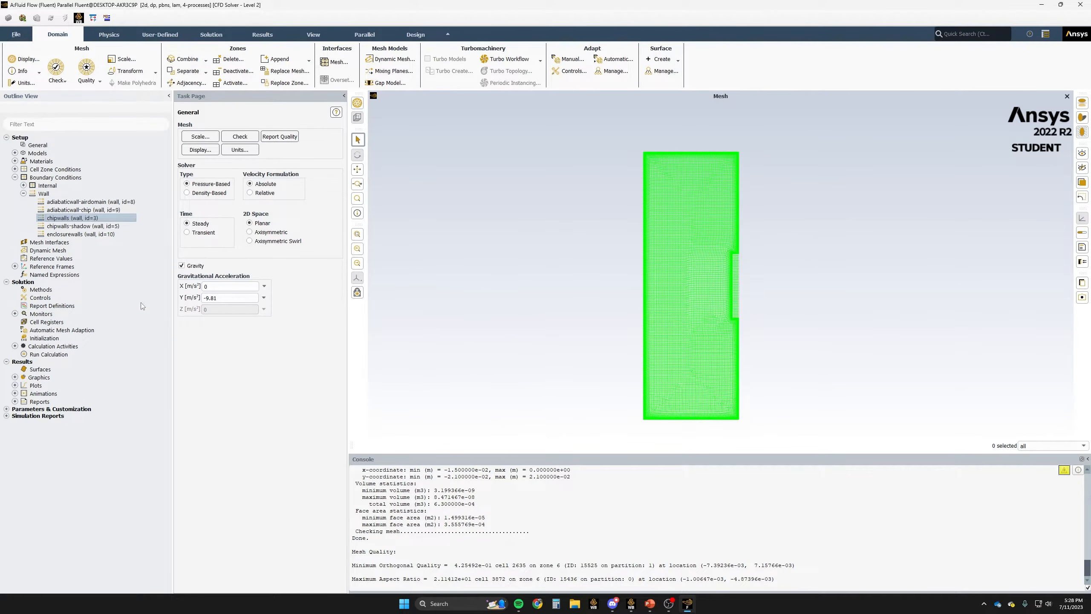
- Apply a convection thermal condition to the enclosurewalls boundary with a heat transfer coefficient of 10 W/(m² K) and a wall thickness
{"action": "double_click", "coordinate": [73, 235]}
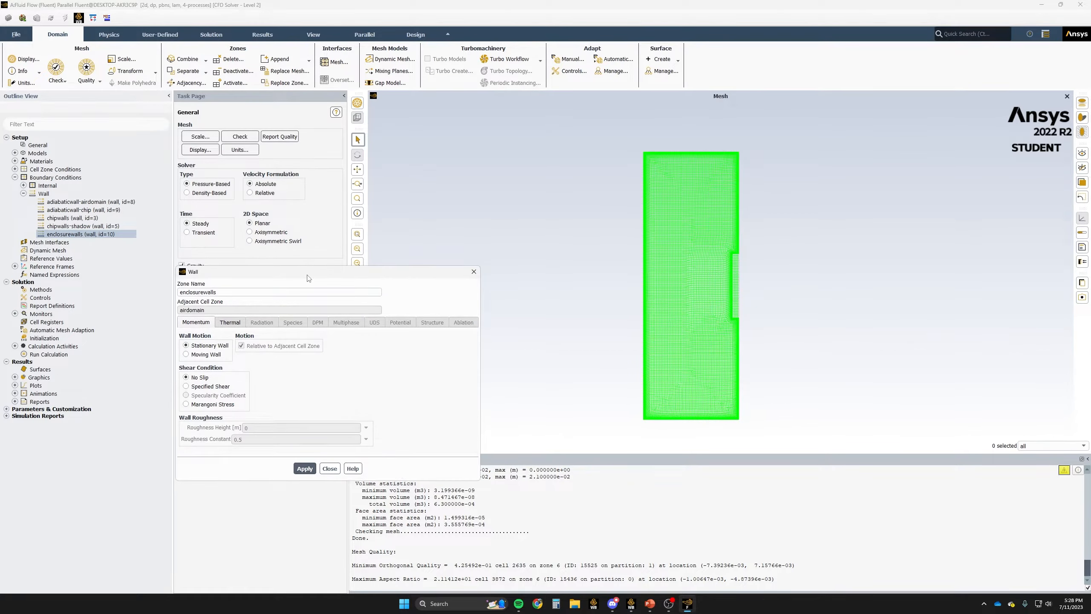
{"action": "left_click", "coordinate": [232, 323]}
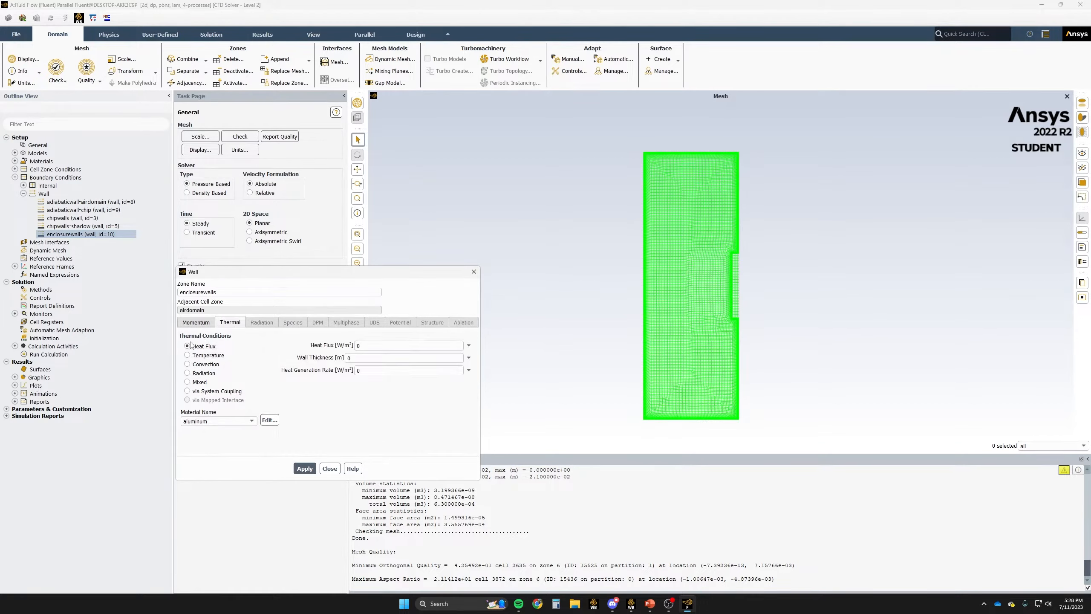
{"action": "left_click", "coordinate": [188, 364]}
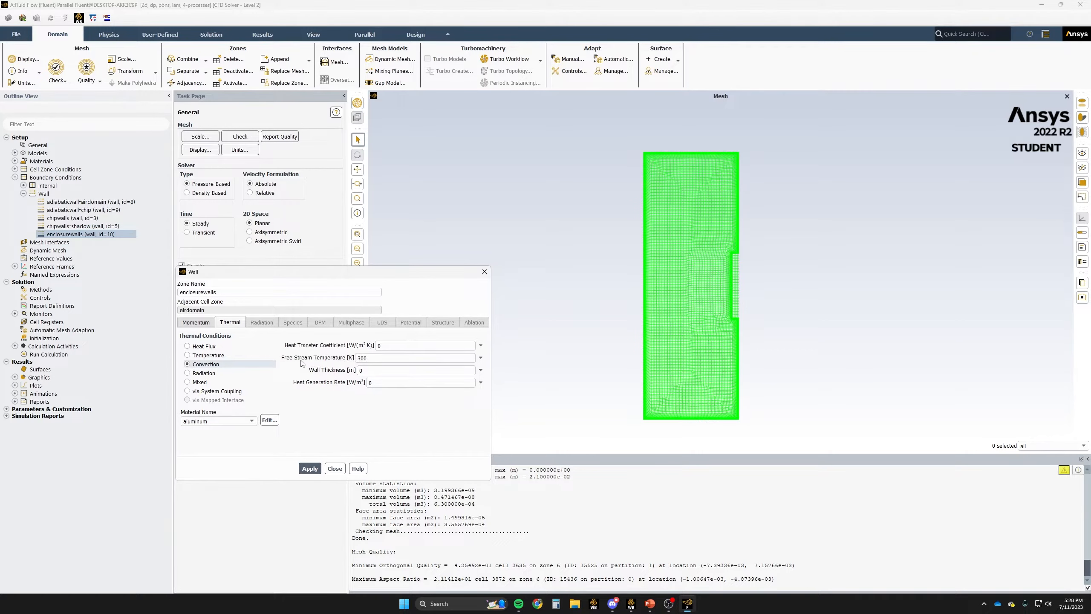
{"action": "double_click", "coordinate": [386, 344]}
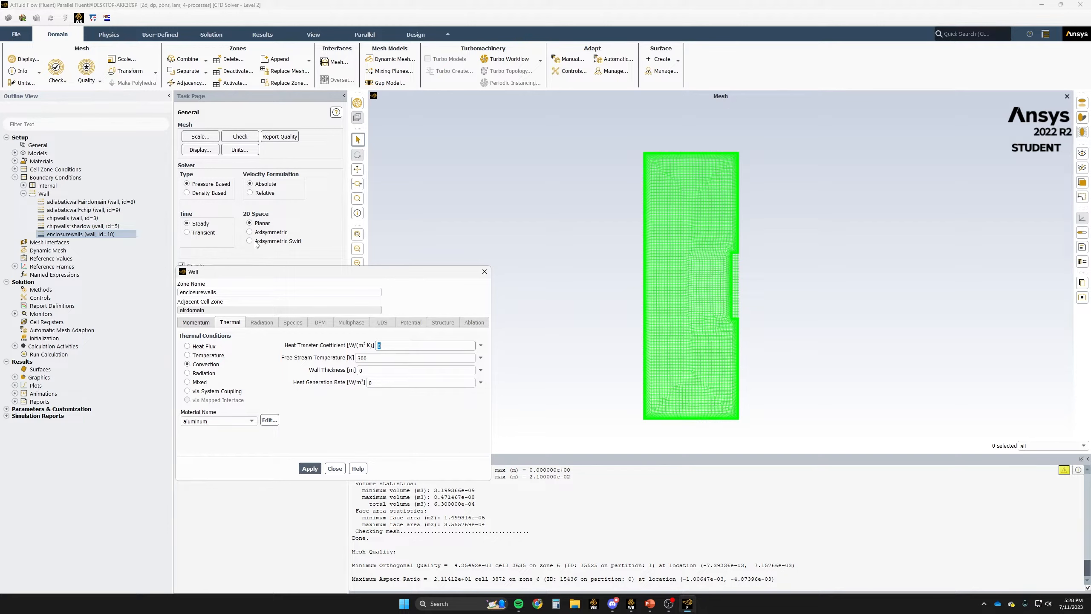
{"action": "left_click", "coordinate": [377, 372]}
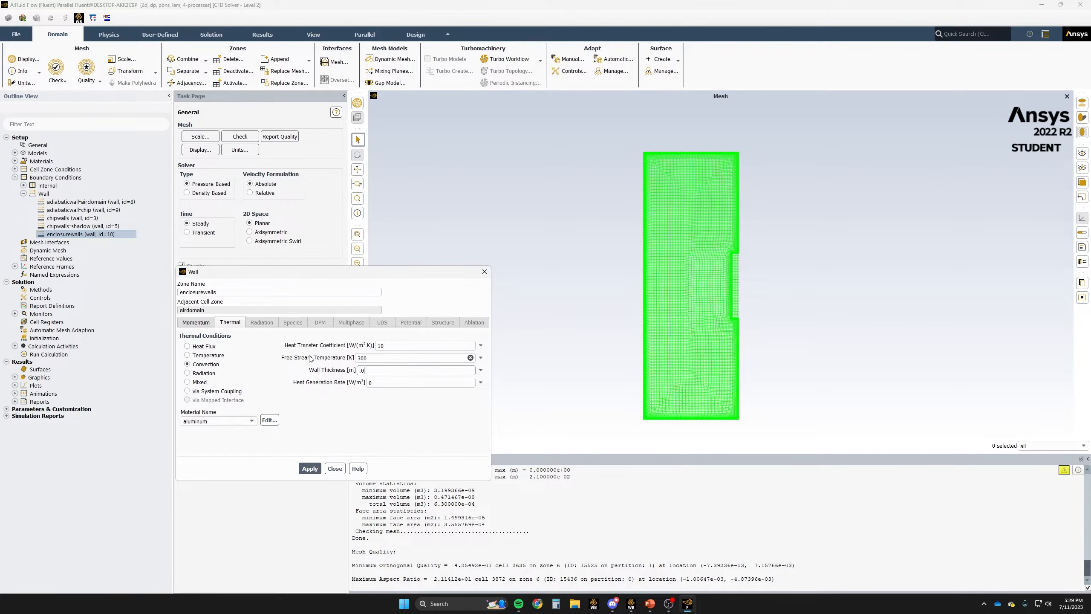
{"action": "left_click", "coordinate": [312, 410]}
{"action": "left_click", "coordinate": [308, 469]}
{"action": "left_click", "coordinate": [335, 468]}
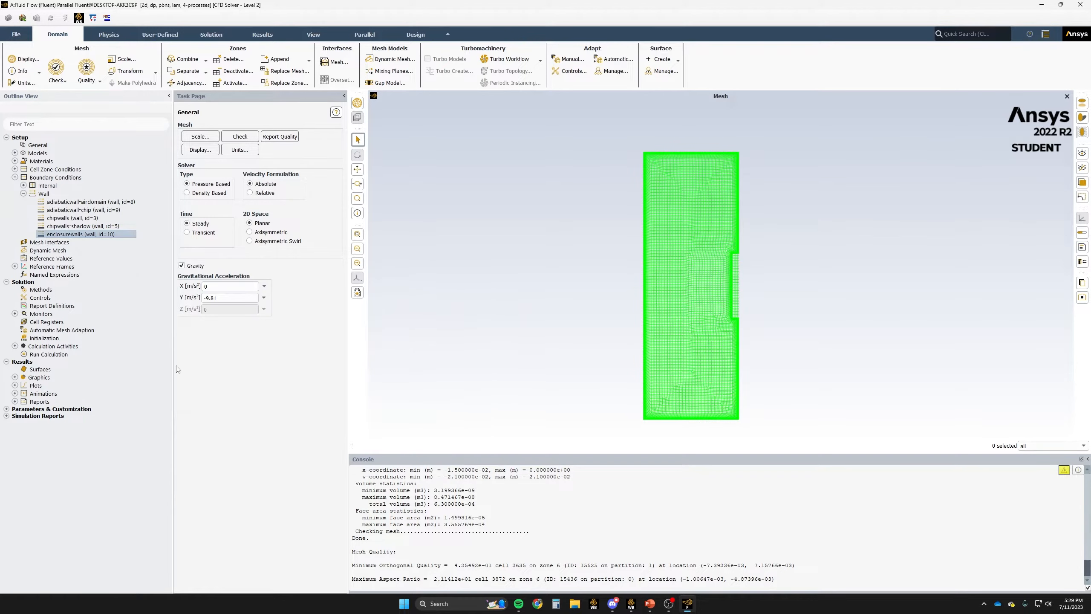
- Set the pressure spatial discretization to PRESTO! in the solution methods, and check the pseudo time relaxation factors
{"action": "left_click", "coordinate": [14, 176]}
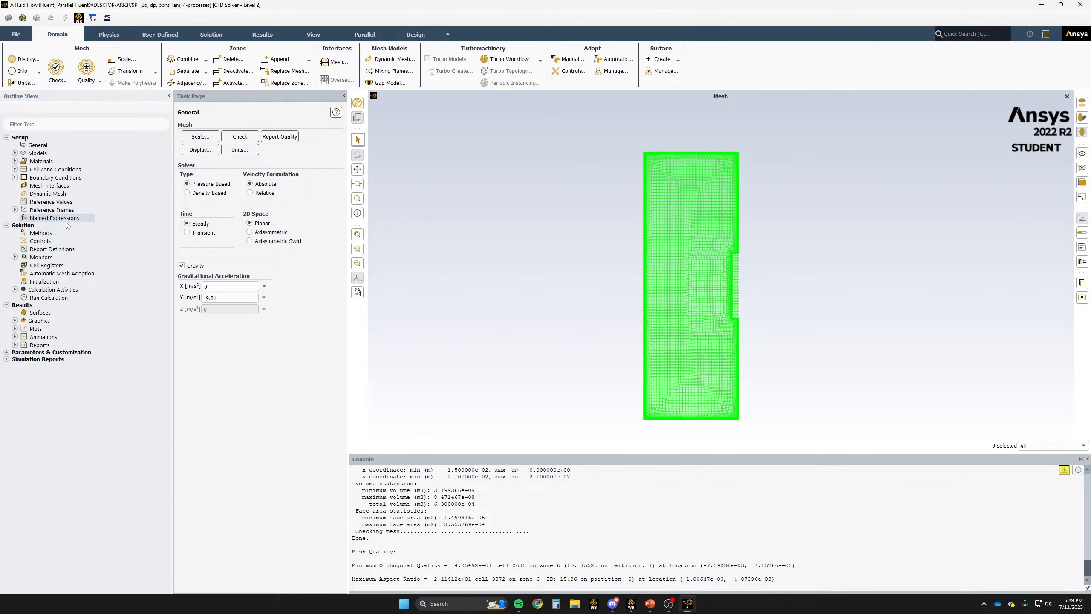
{"action": "left_click", "coordinate": [43, 235]}
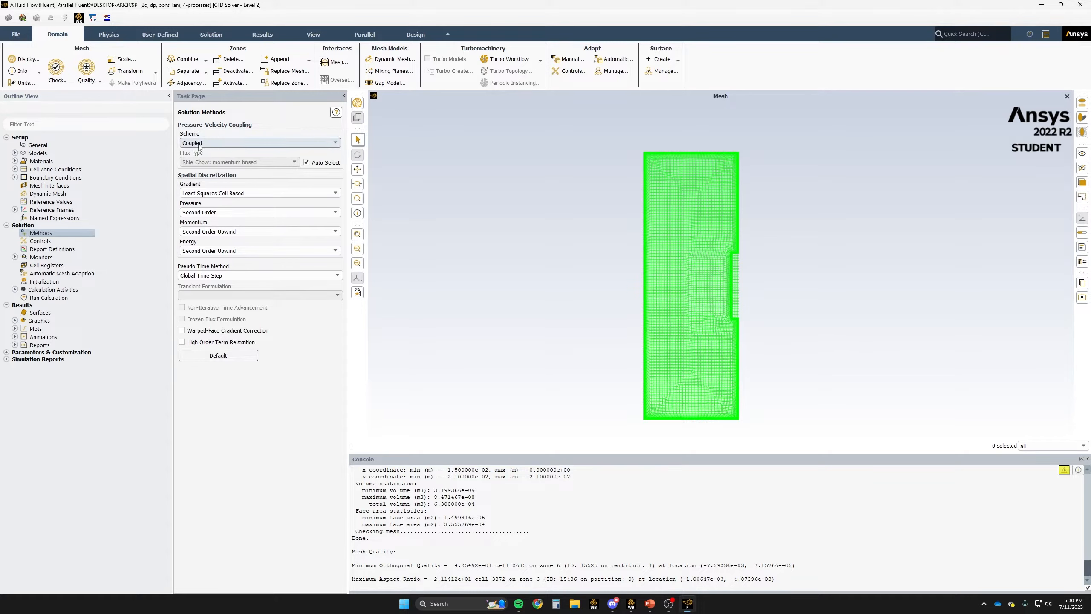
{"action": "left_click", "coordinate": [215, 213]}
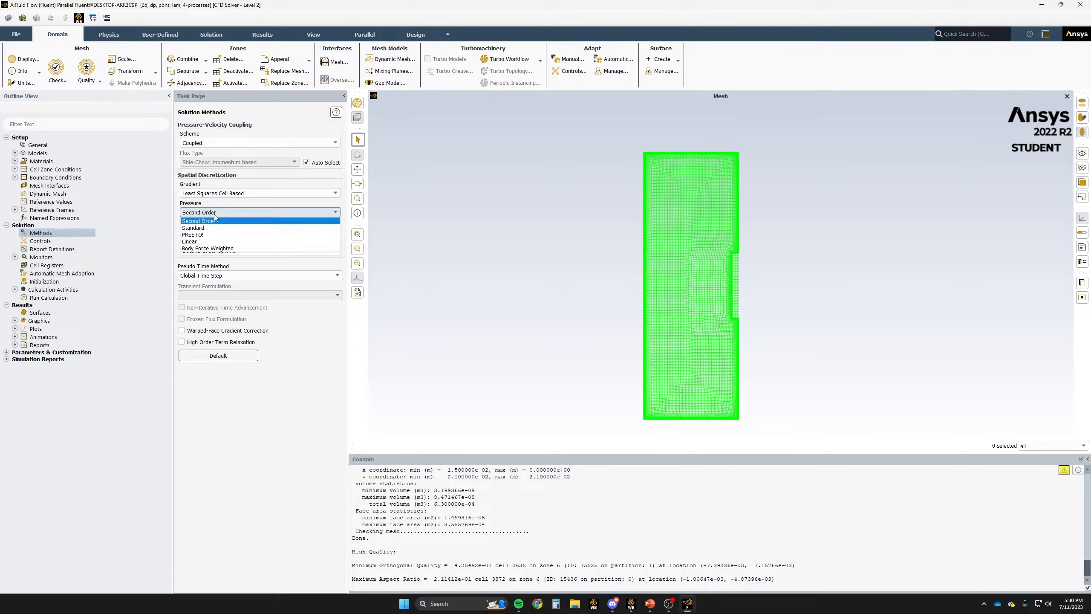
{"action": "left_click", "coordinate": [210, 236]}
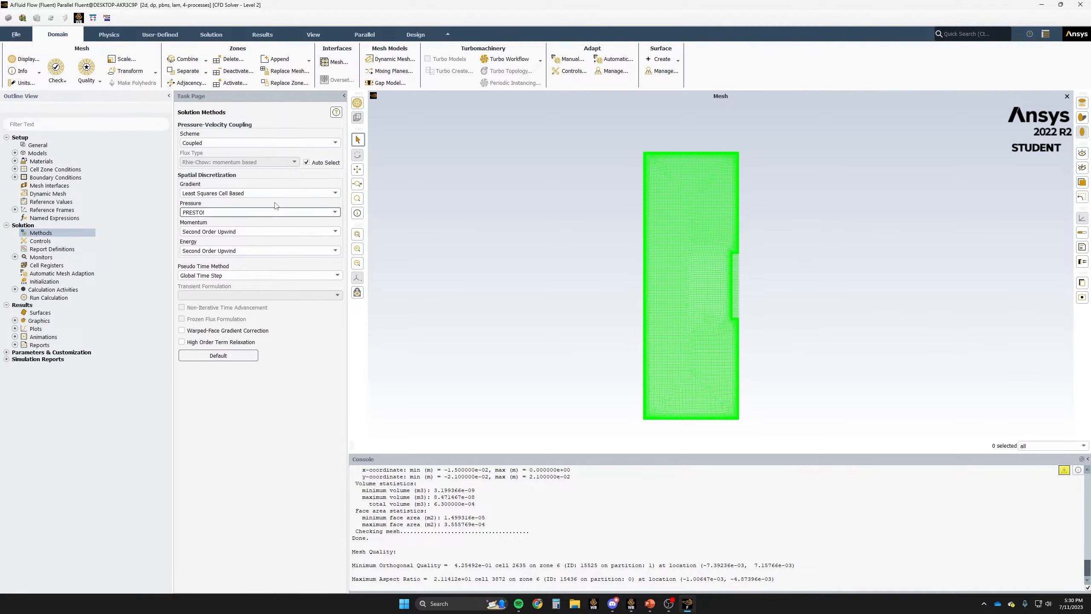
{"action": "left_click", "coordinate": [262, 212]}
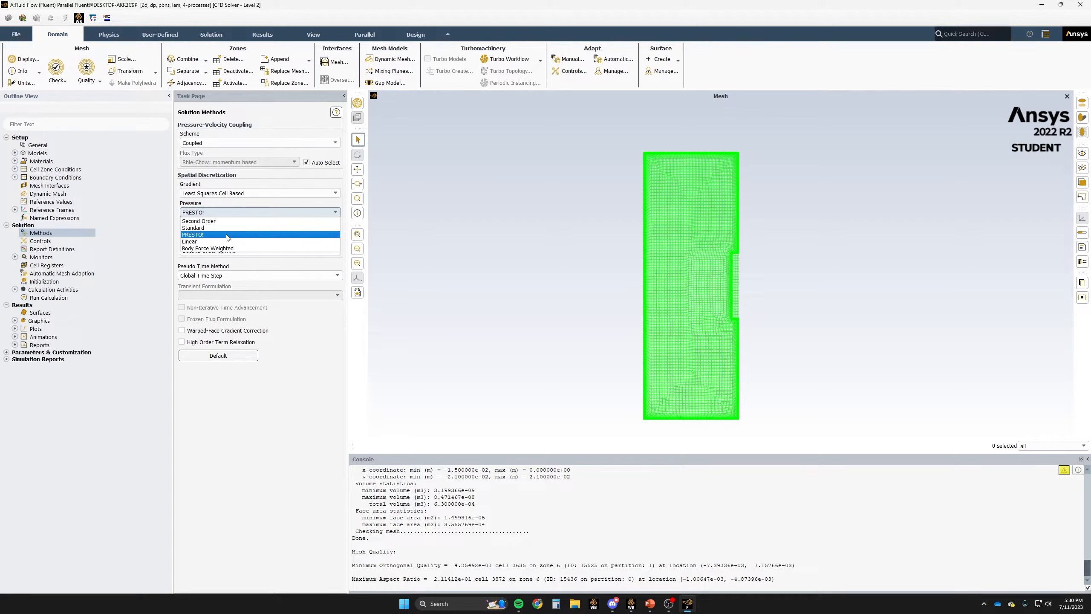
{"action": "left_click", "coordinate": [227, 235]}
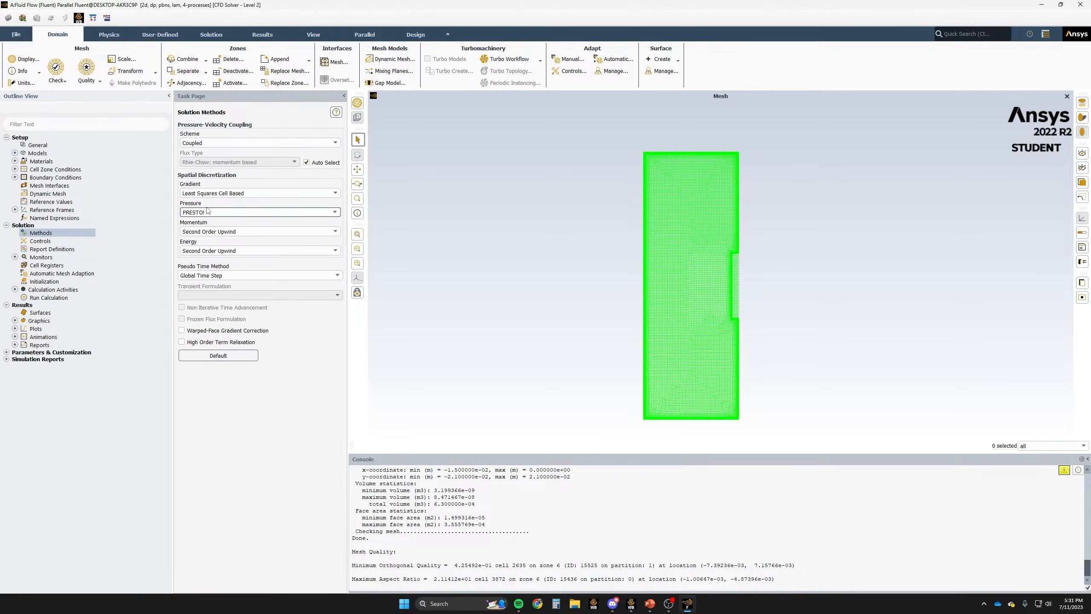
{"action": "left_click", "coordinate": [46, 242]}
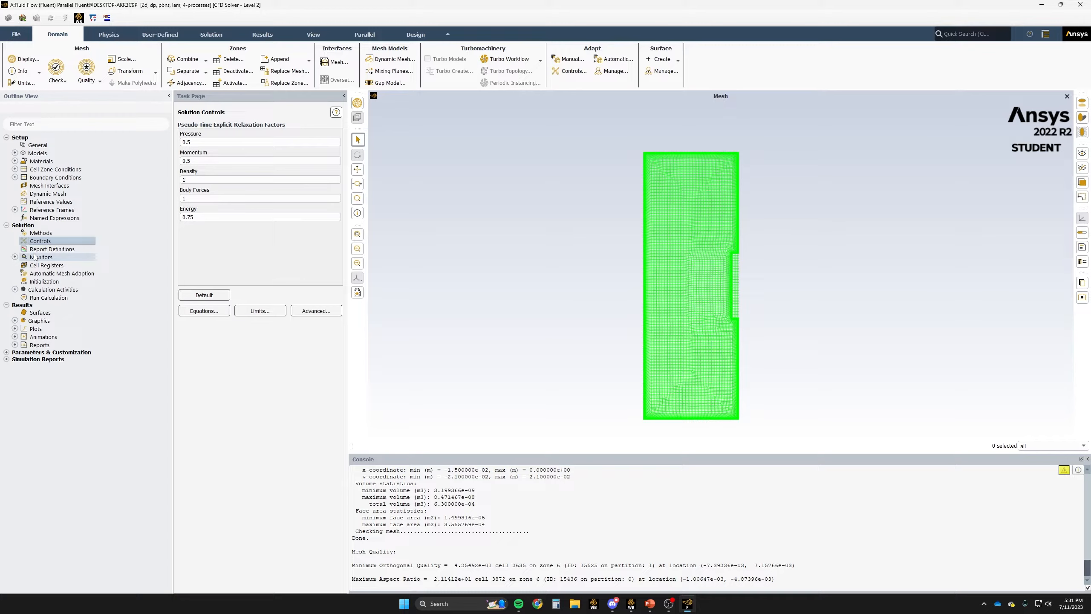
- Create a volume-average report named chip-temp for static temperature on the chip cell zone, with a report plot but no report file
{"action": "left_click", "coordinate": [47, 249]}
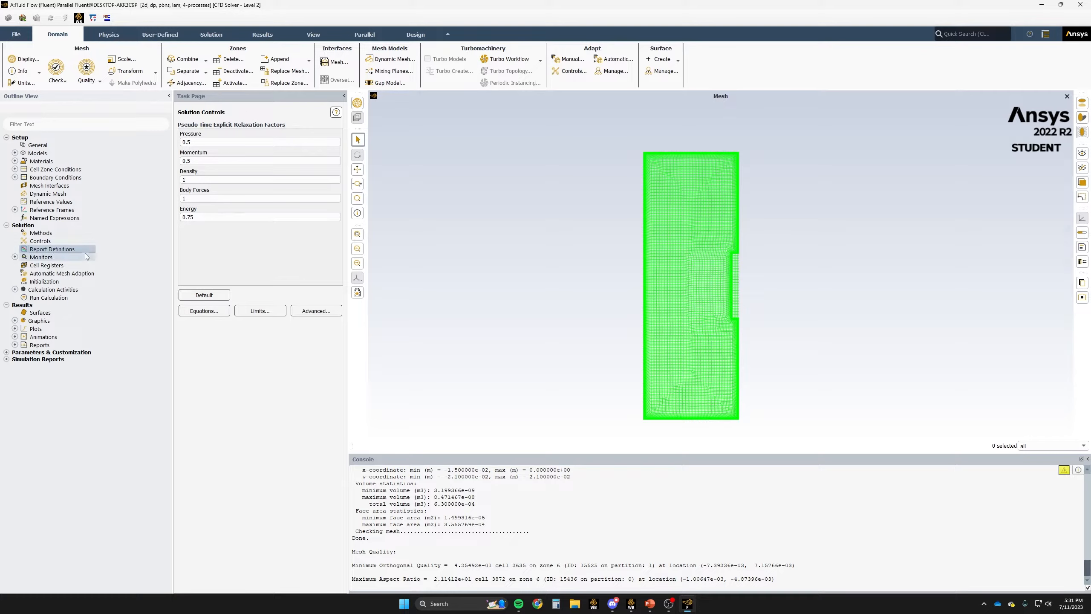
{"action": "right_click", "coordinate": [68, 250]}
{"action": "mouse_move", "coordinate": [99, 303]}
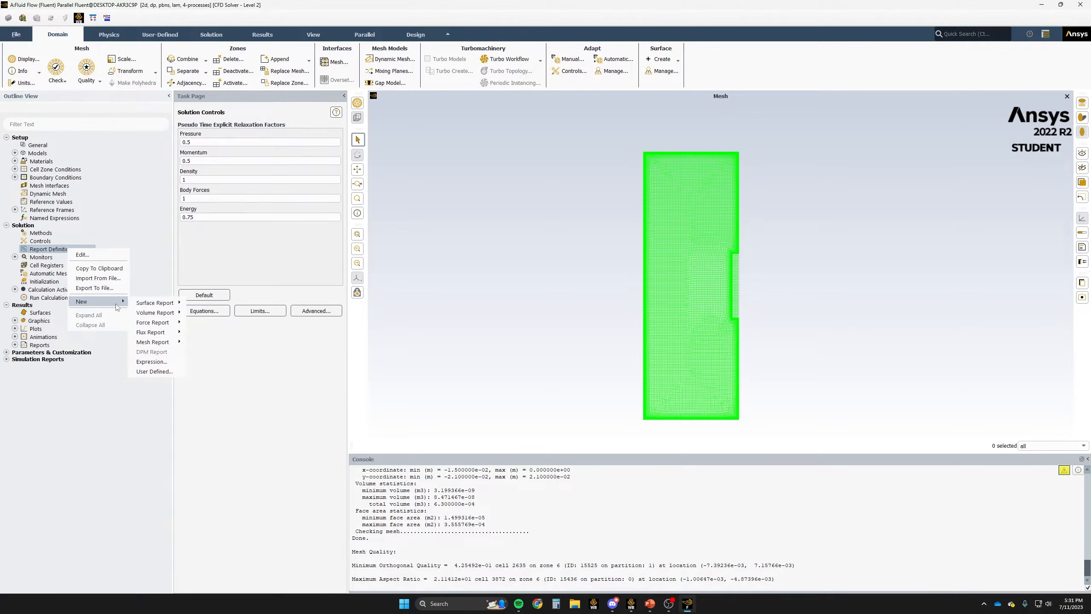
{"action": "mouse_move", "coordinate": [156, 316]}
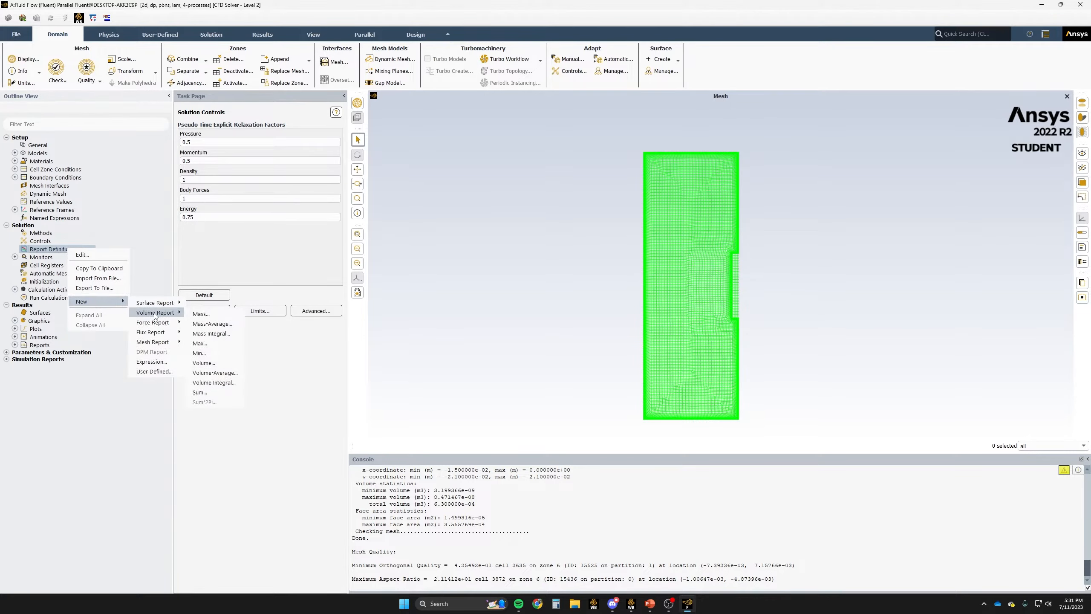
{"action": "left_click", "coordinate": [216, 373]}
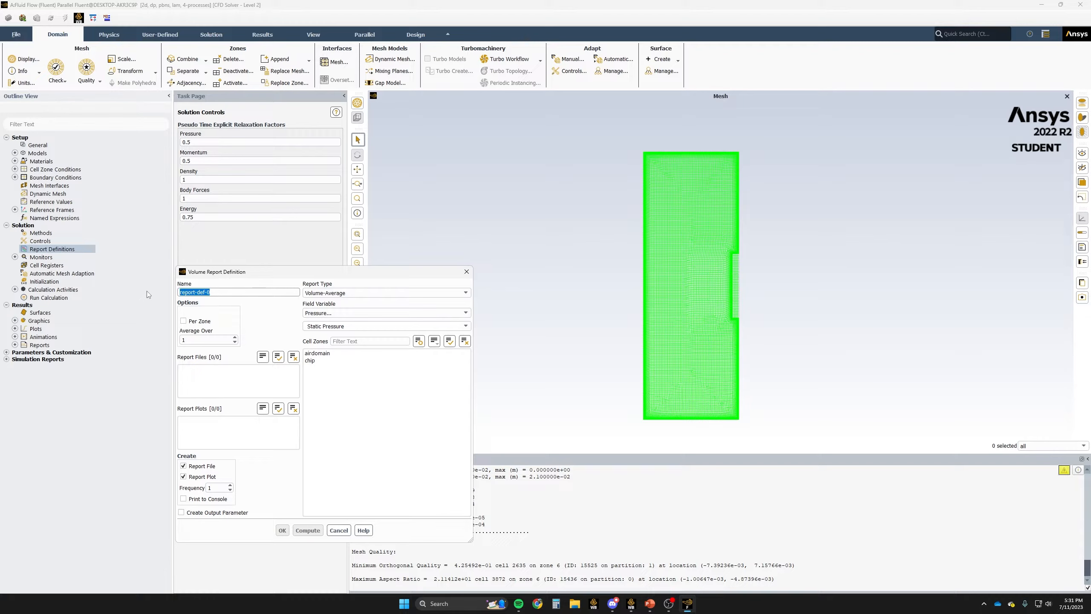
{"action": "type", "text": "chip-temp"}
{"action": "left_click", "coordinate": [336, 314]}
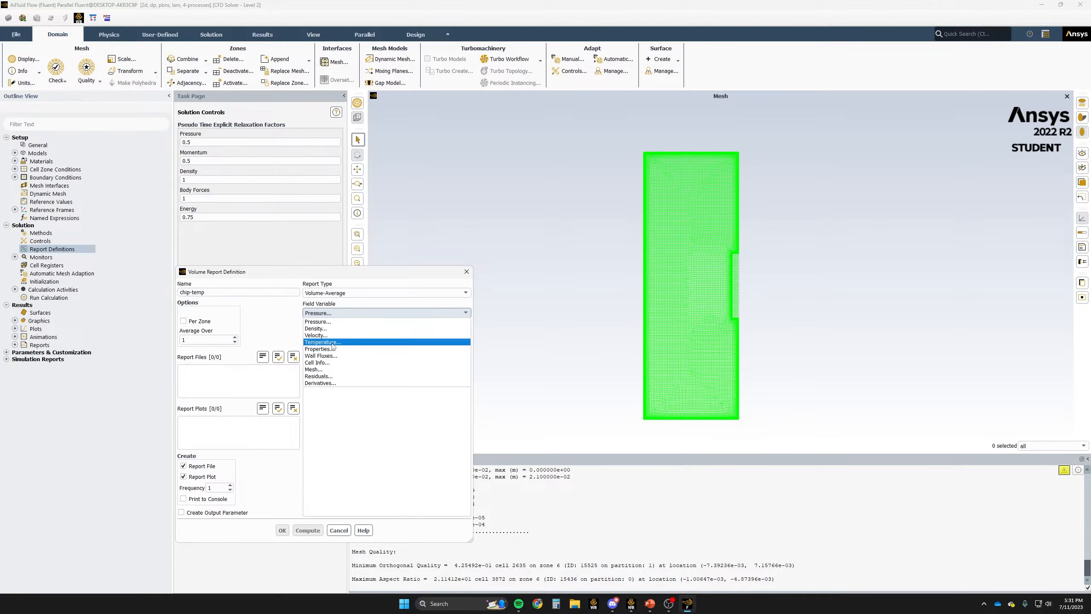
{"action": "left_click", "coordinate": [349, 343]}
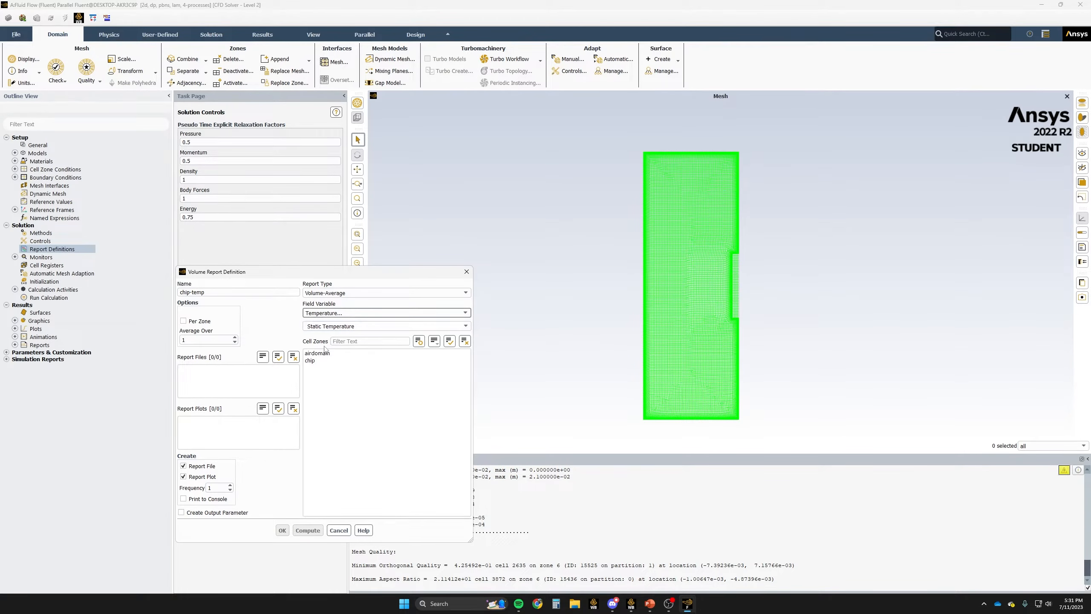
{"action": "left_click", "coordinate": [309, 361]}
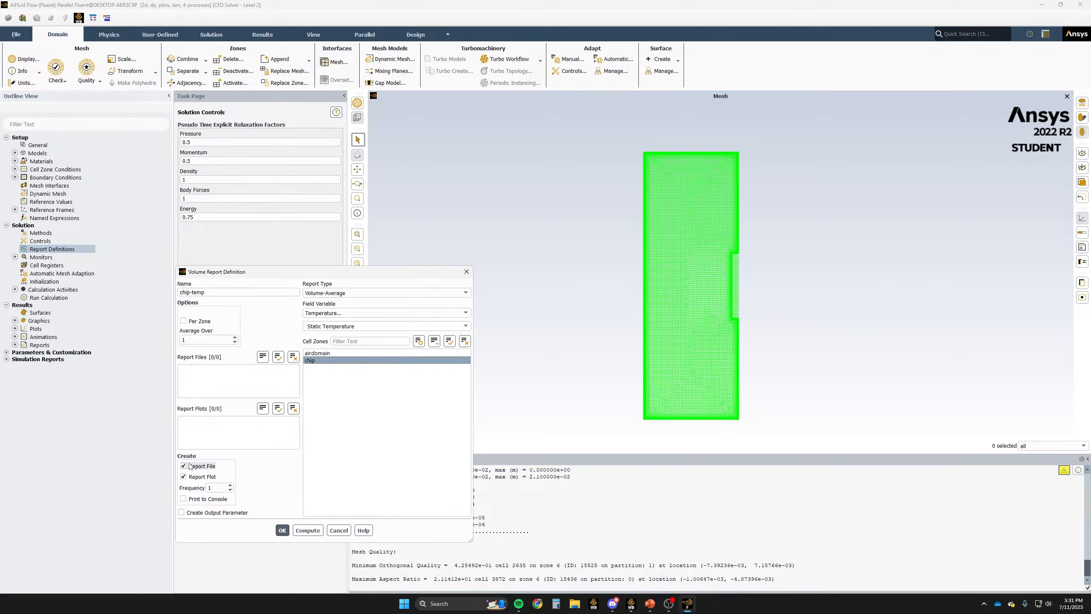
{"action": "left_click", "coordinate": [189, 468]}
{"action": "left_click", "coordinate": [281, 531]}
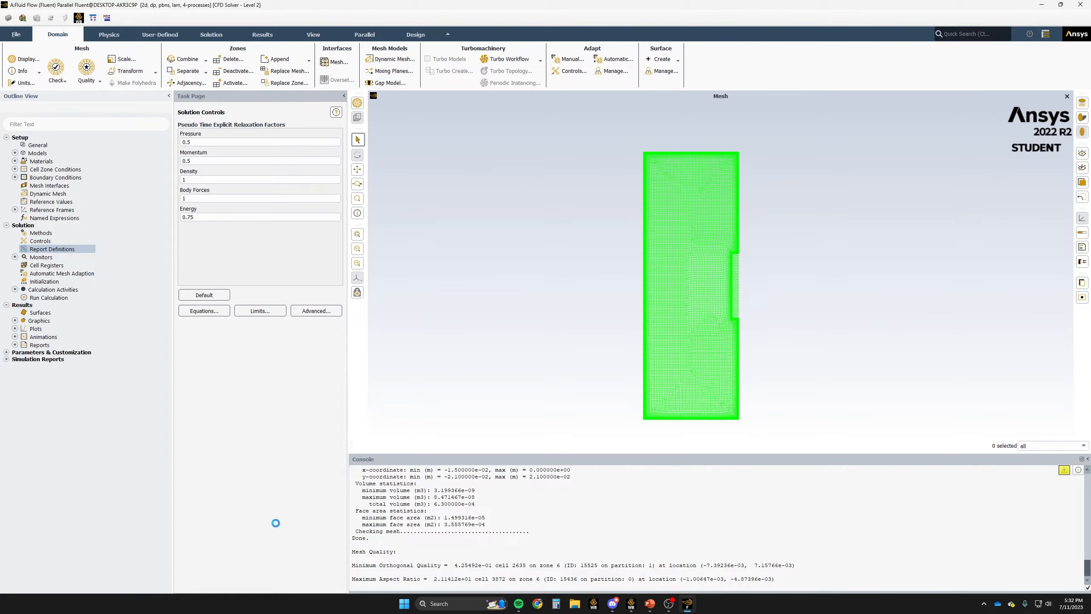
- Create an area-weighted average surface report named wall_temp for static temperature on enclosurewalls, with a report plot but no report file
{"action": "right_click", "coordinate": [51, 252]}
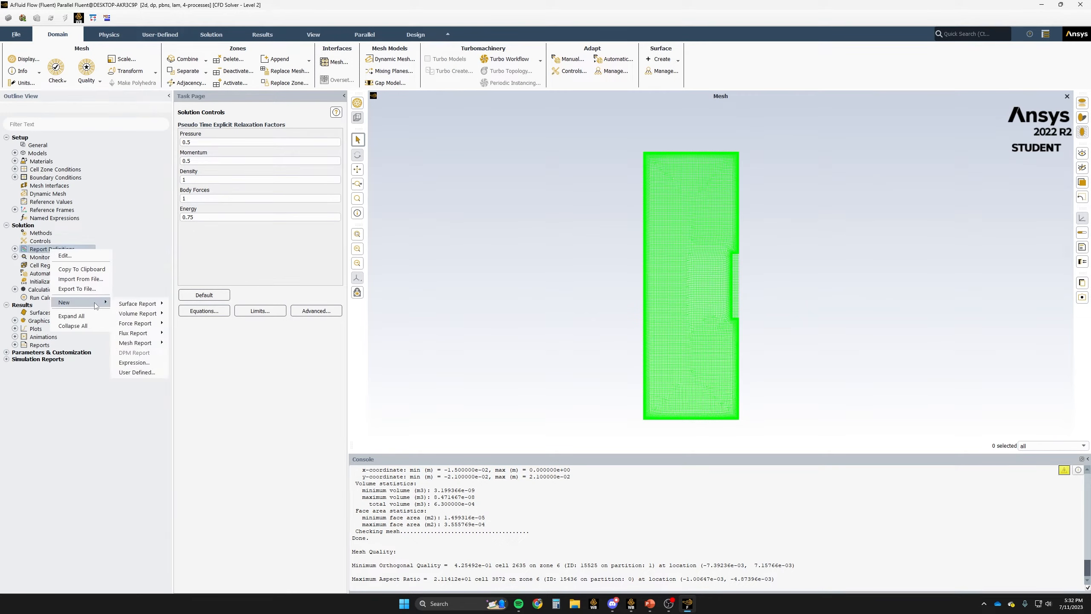
{"action": "mouse_move", "coordinate": [147, 309]}
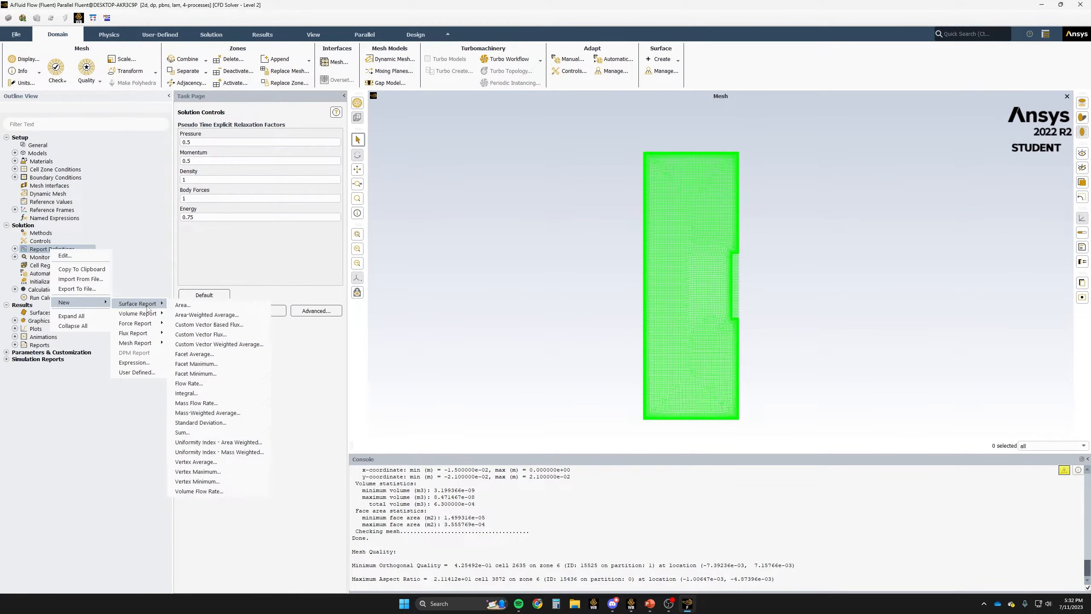
{"action": "left_click", "coordinate": [206, 314]}
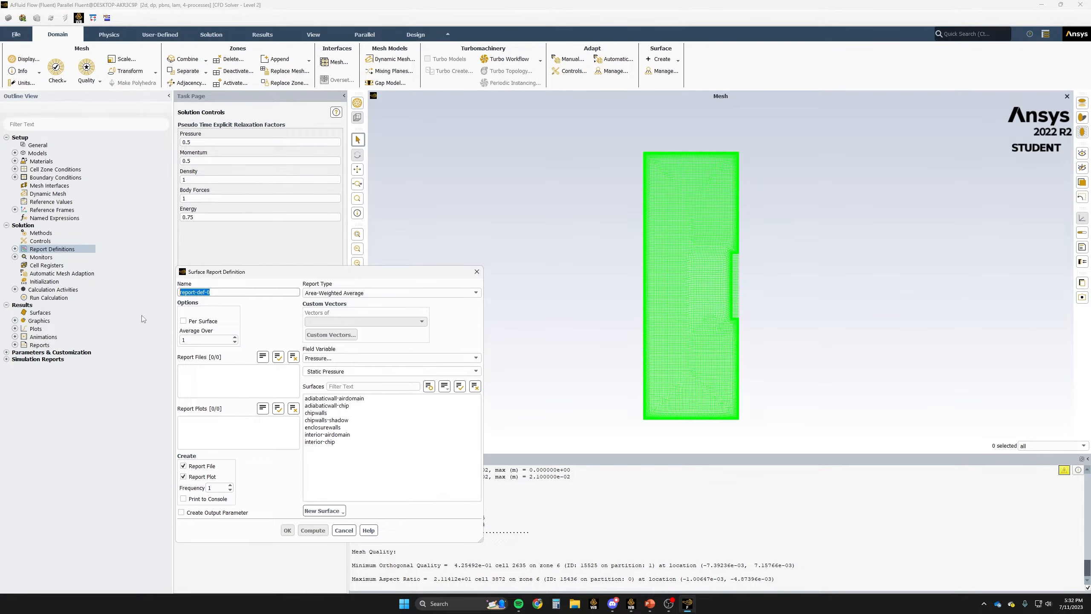
{"action": "type", "text": "wall_temp"}
{"action": "left_click", "coordinate": [338, 359]}
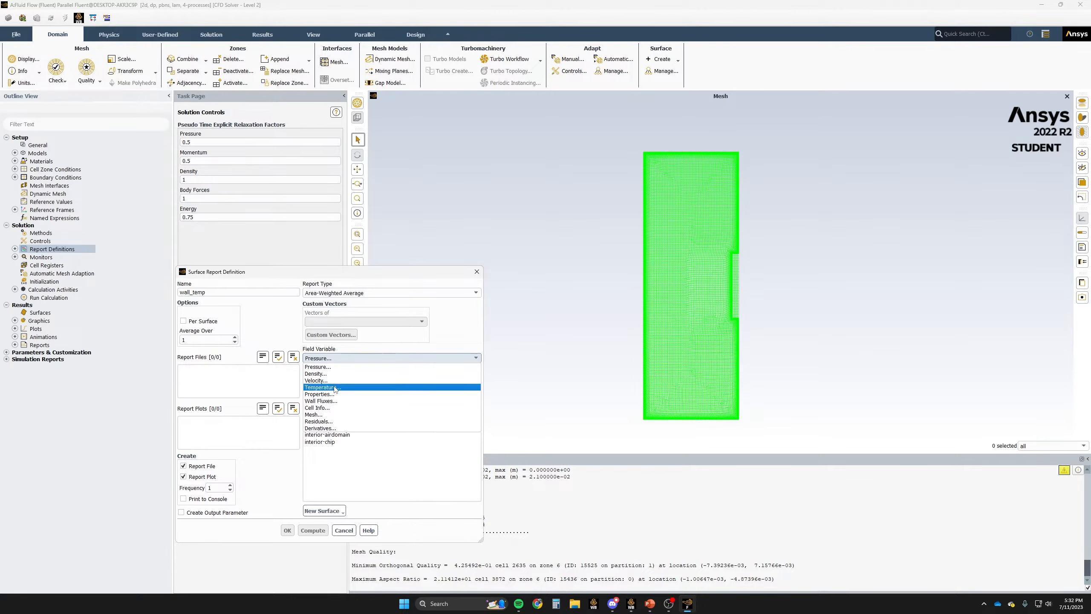
{"action": "left_click", "coordinate": [333, 384]}
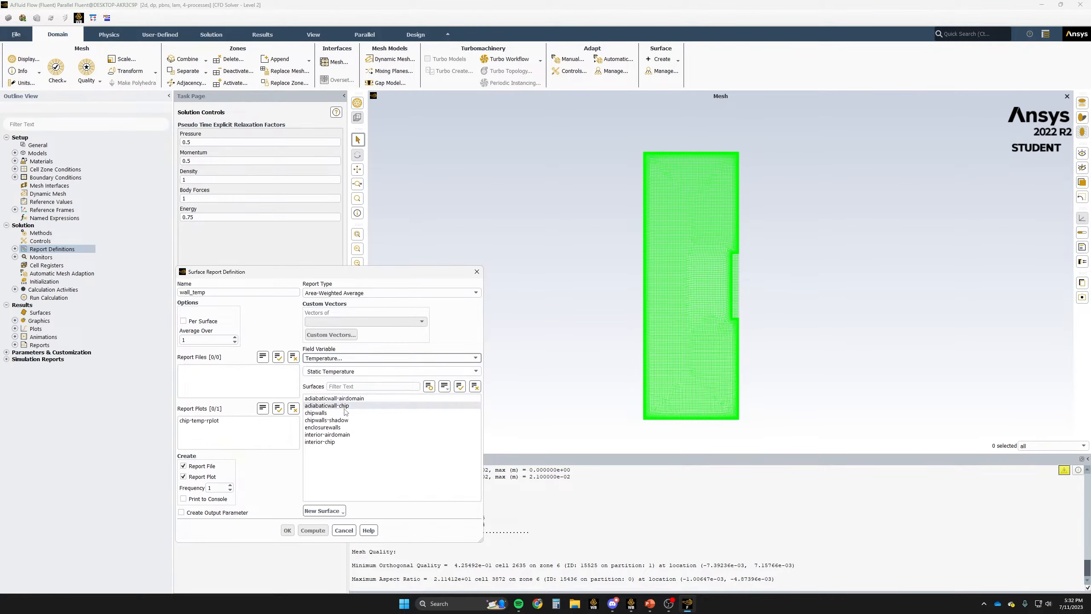
{"action": "left_click", "coordinate": [338, 427]}
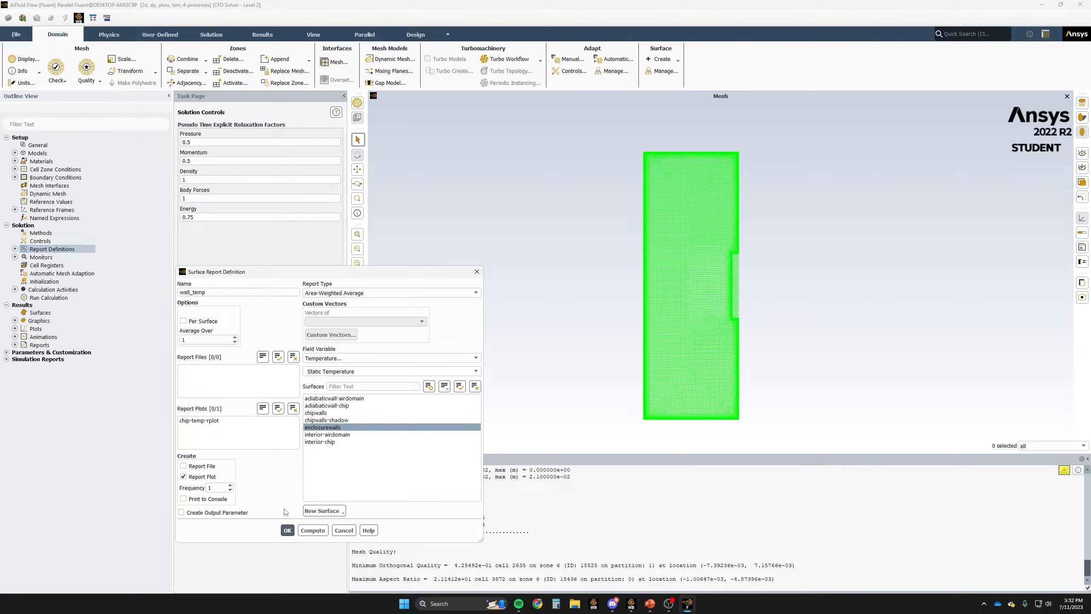
{"action": "left_click", "coordinate": [287, 529]}
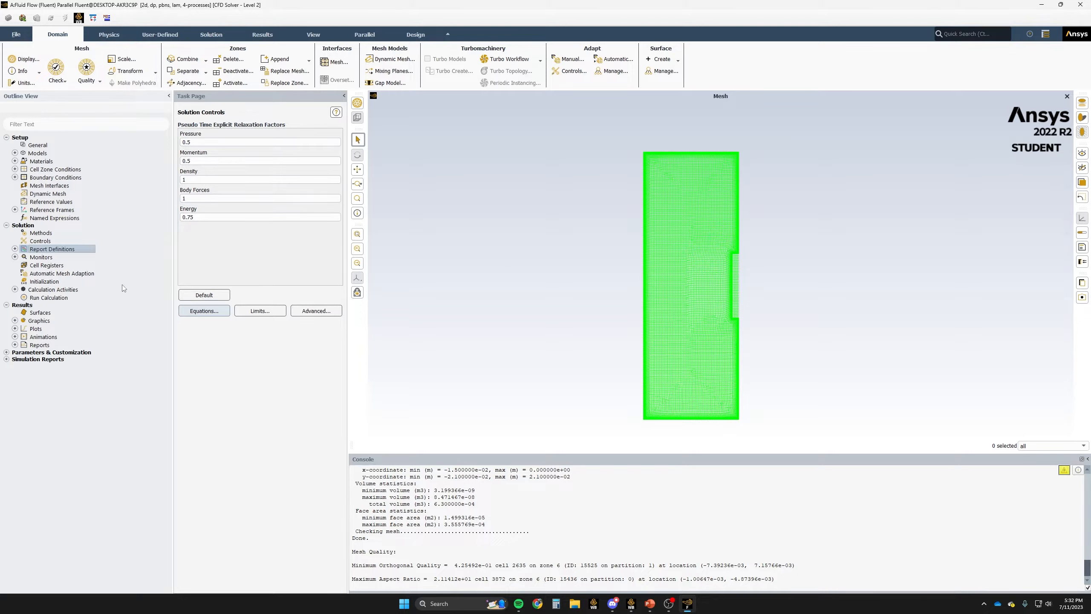
- Create a point surface named flow_point at x = -0.0025 m and y = 0.010 m in the global reference frame
{"action": "right_click", "coordinate": [39, 314]}
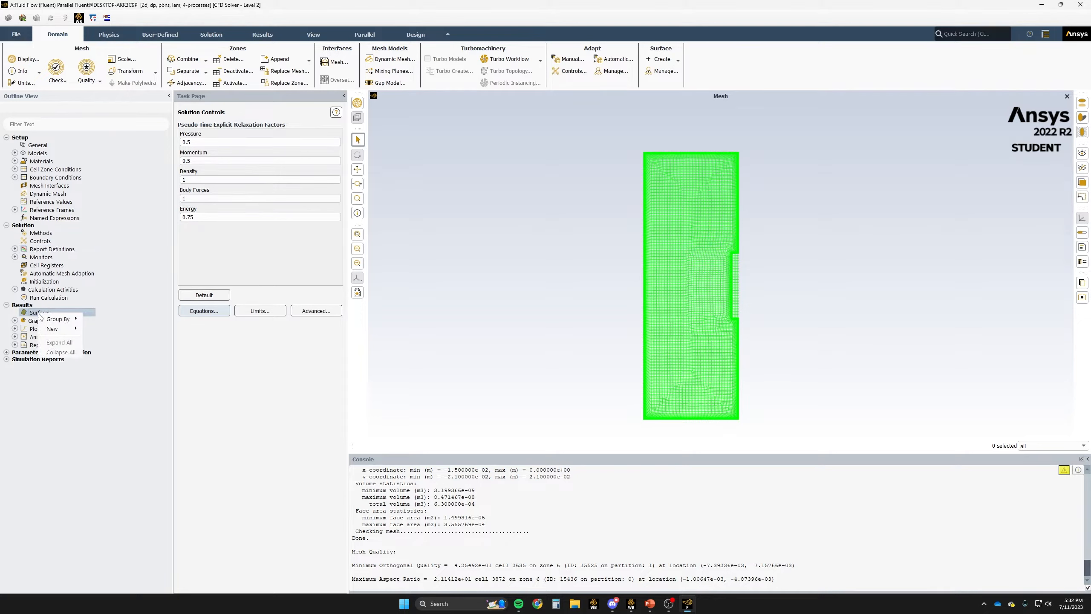
{"action": "mouse_move", "coordinate": [54, 330]}
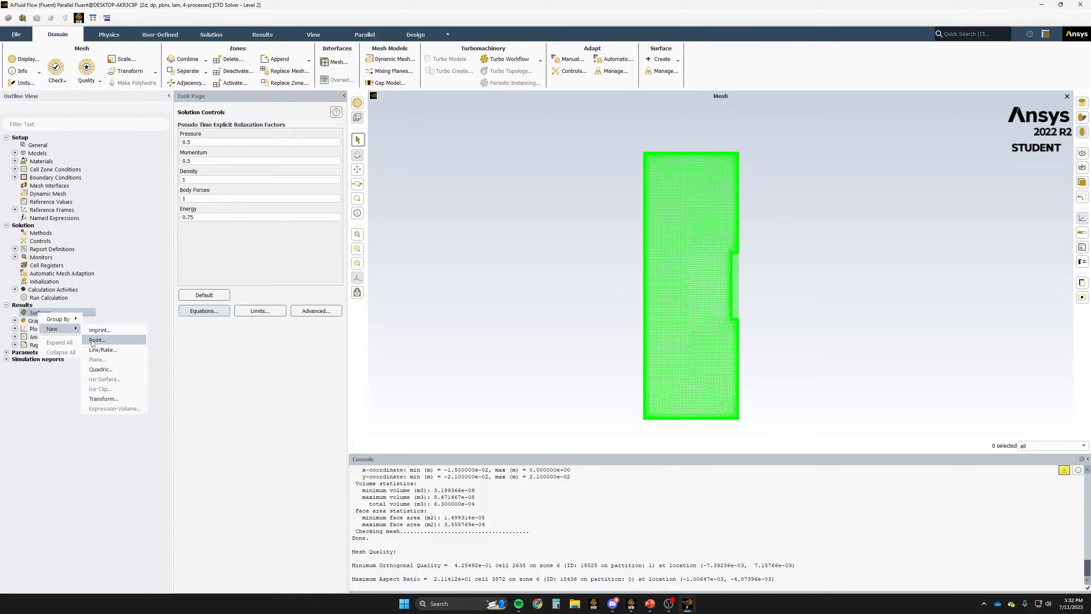
{"action": "left_click", "coordinate": [96, 340]}
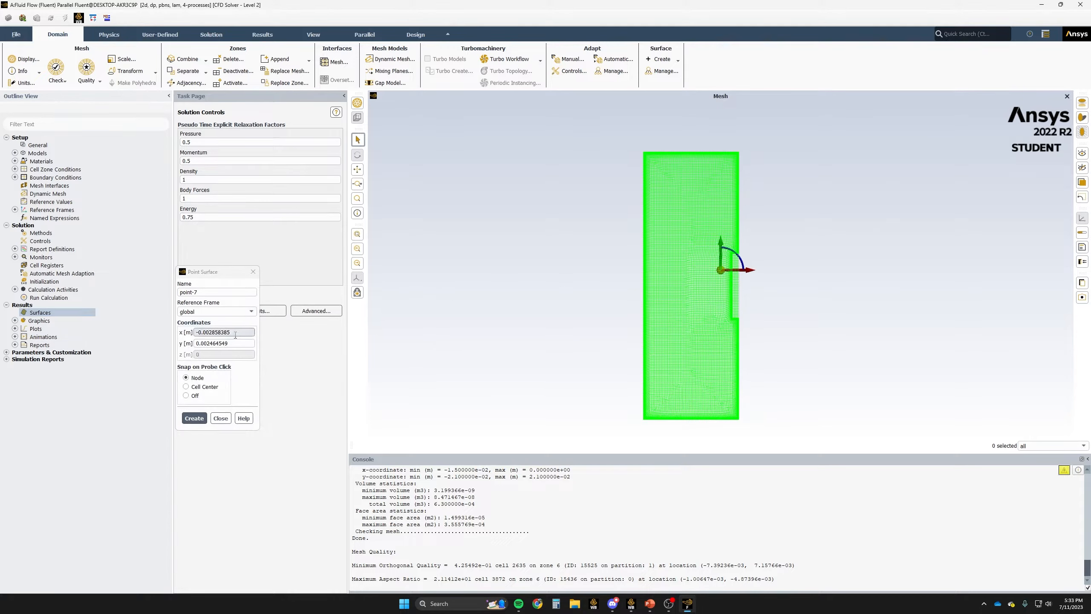
{"action": "left_click_drag", "start_coordinate": [235, 334], "coordinate": [208, 334]}
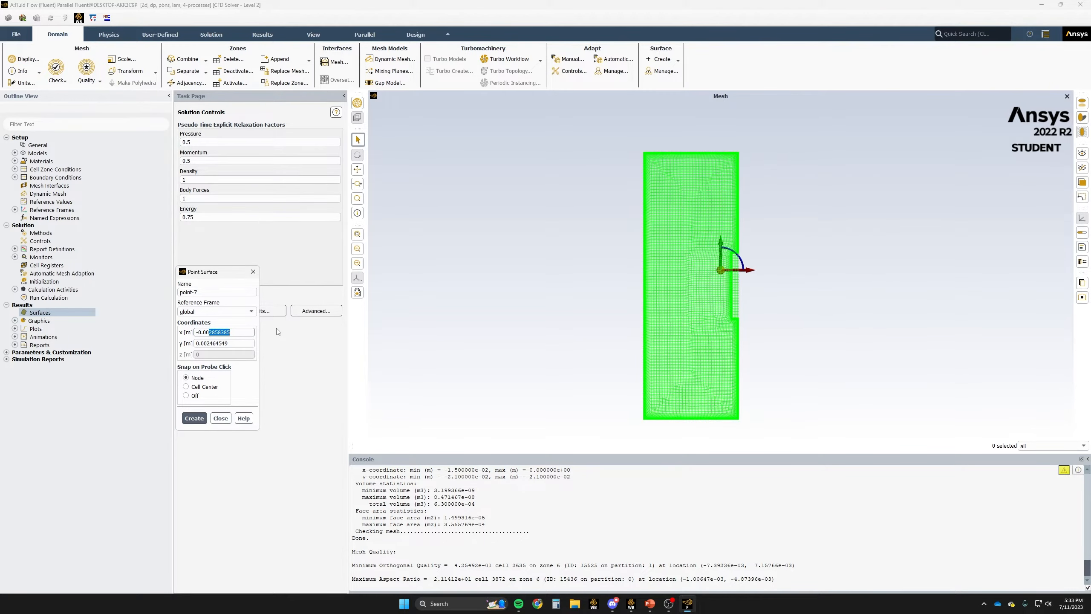
{"action": "type", "text": "25"}
{"action": "left_click_drag", "start_coordinate": [234, 344], "coordinate": [203, 346]}
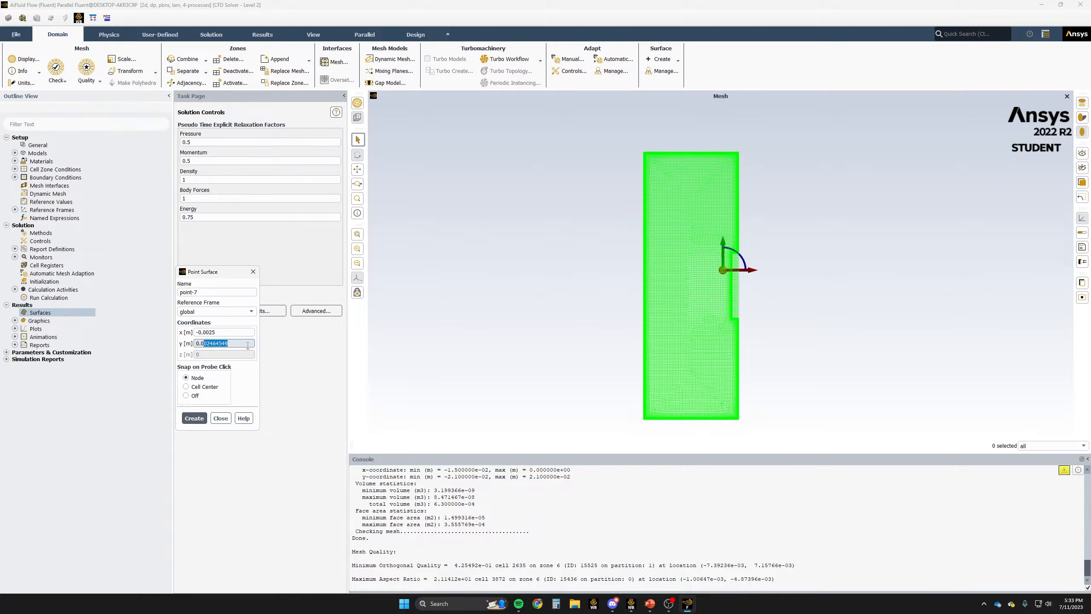
{"action": "type", "text": "10"}
{"action": "key", "text": "Return"}
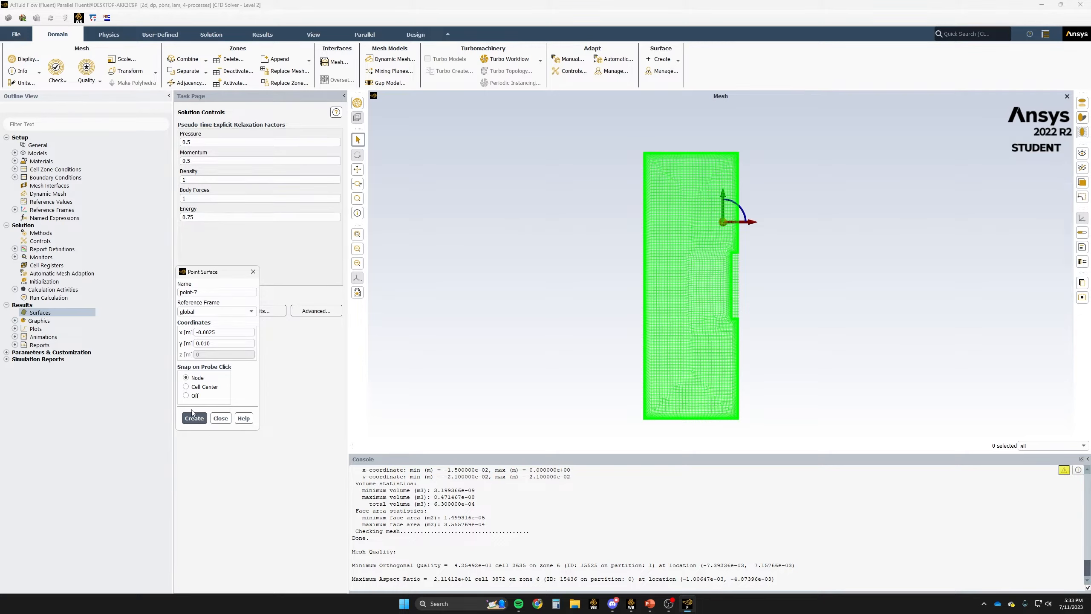
{"action": "left_click_drag", "start_coordinate": [201, 293], "coordinate": [179, 292]}
{"action": "type", "text": "flow_point"}
{"action": "left_click", "coordinate": [198, 420]}
{"action": "left_click", "coordinate": [221, 417]}
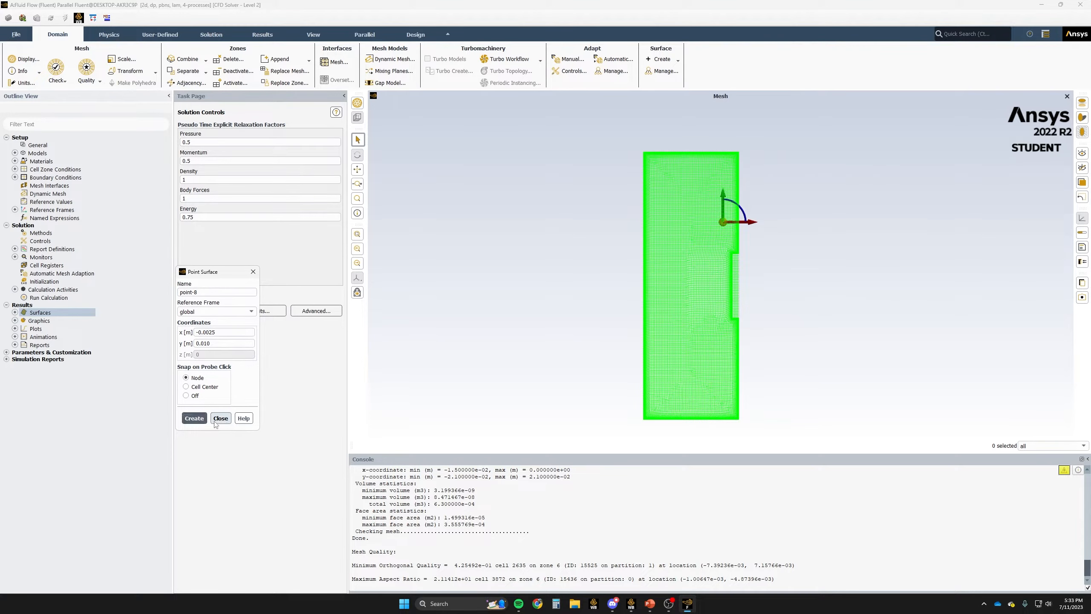
- Create a facet-average surface report named point_velocity for Y Velocity on flow_point, with a report plot but no report file, and check the report definitions
{"action": "left_click", "coordinate": [52, 251]}
{"action": "right_click", "coordinate": [52, 251]}
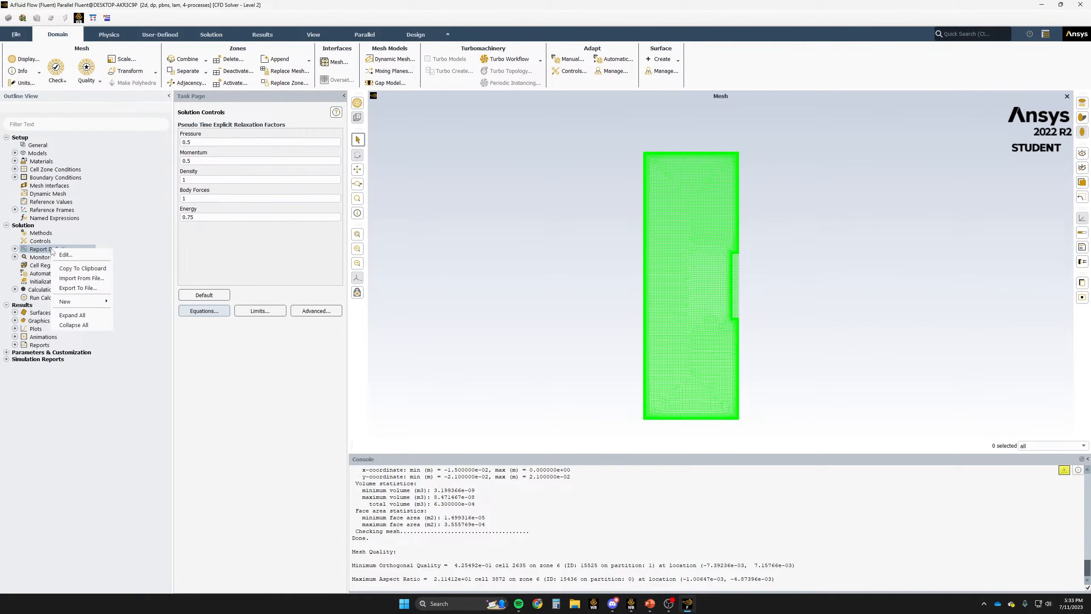
{"action": "mouse_move", "coordinate": [70, 302]}
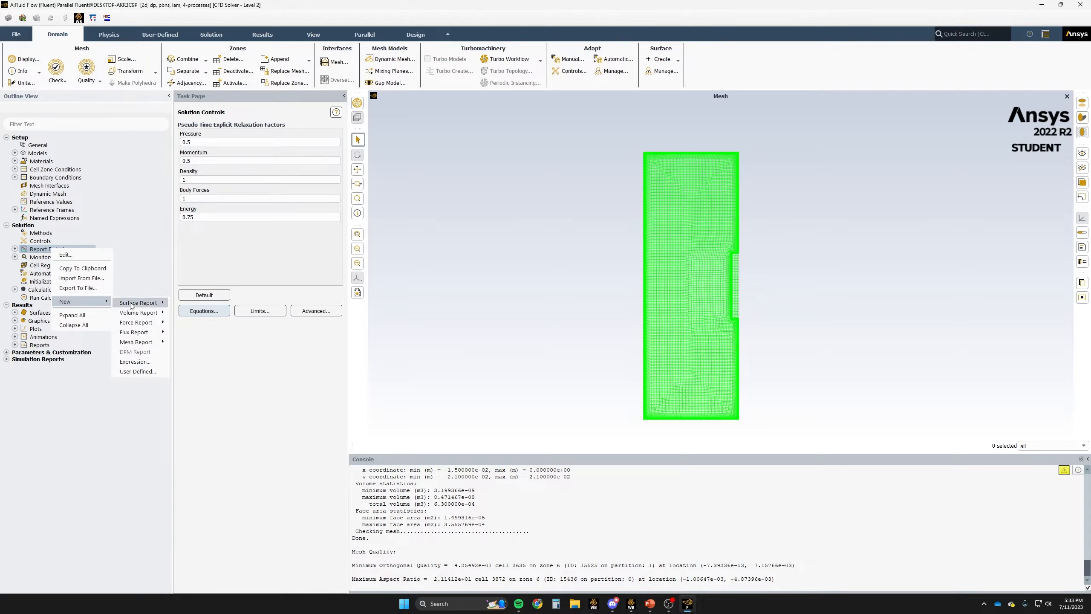
{"action": "mouse_move", "coordinate": [150, 305]}
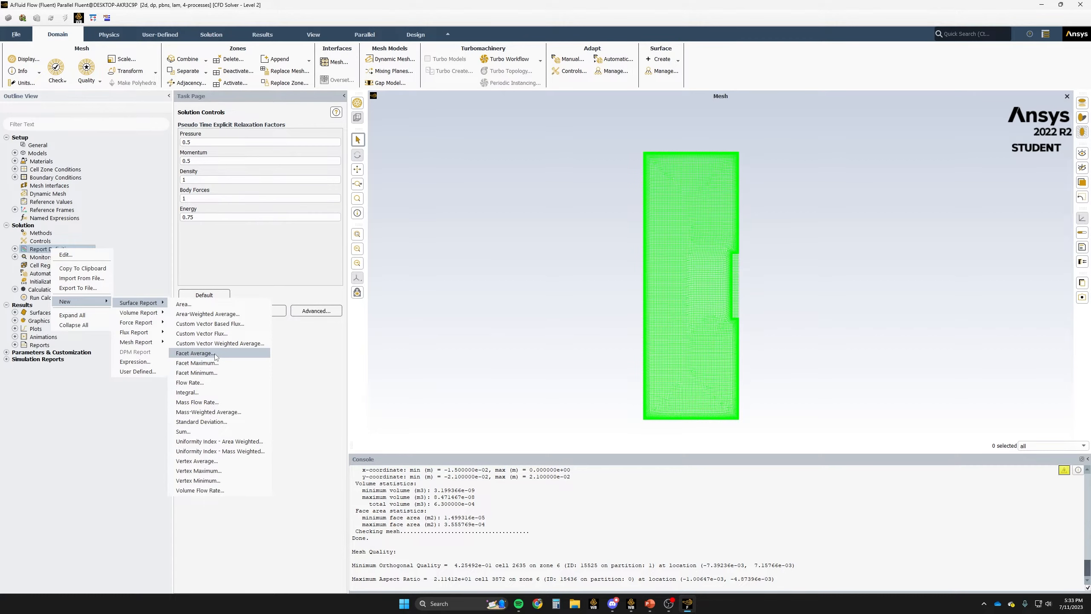
{"action": "left_click", "coordinate": [195, 352]}
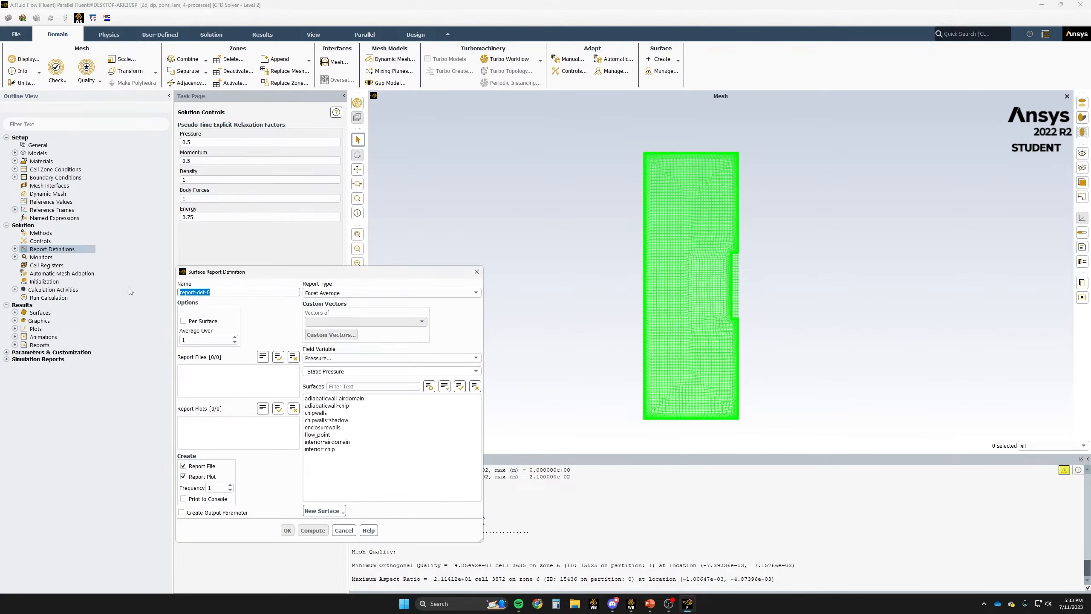
{"action": "type", "text": "point_velocity"}
{"action": "left_click", "coordinate": [352, 358]}
{"action": "left_click", "coordinate": [349, 379]}
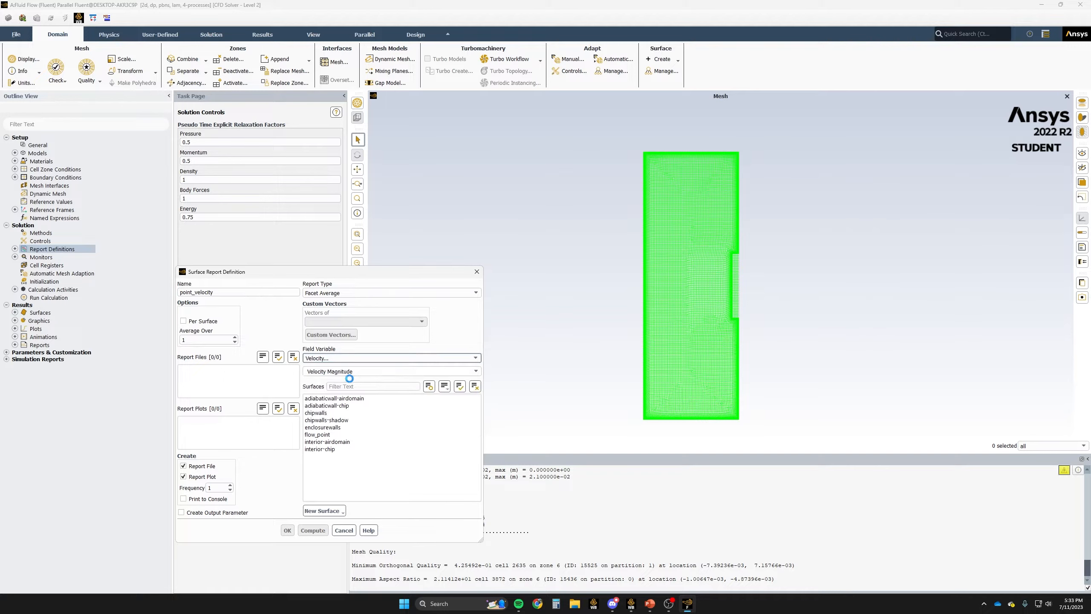
{"action": "left_click", "coordinate": [350, 372]}
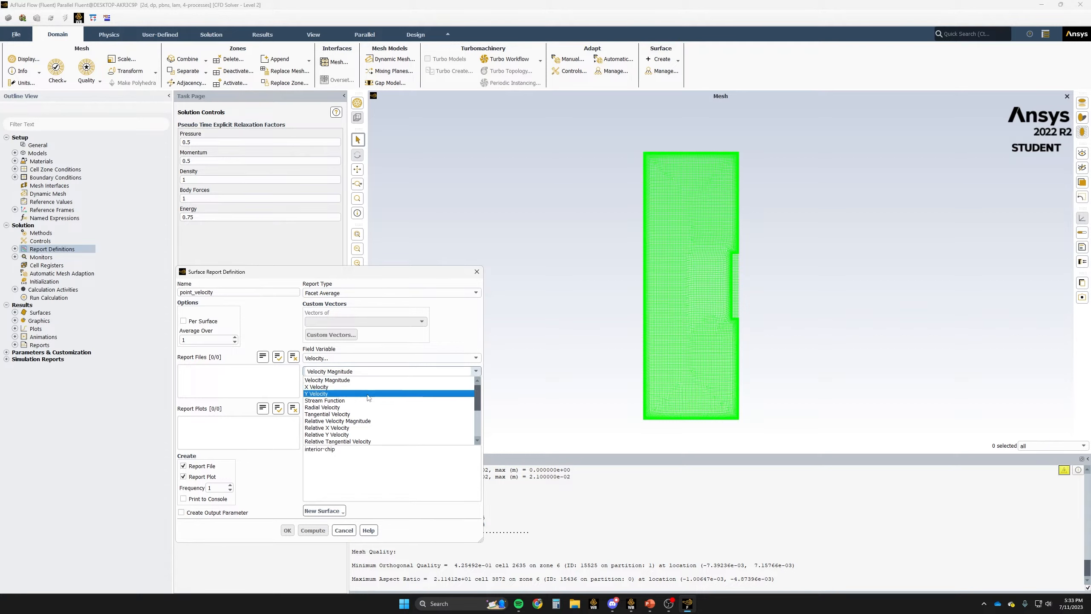
{"action": "left_click", "coordinate": [369, 395]}
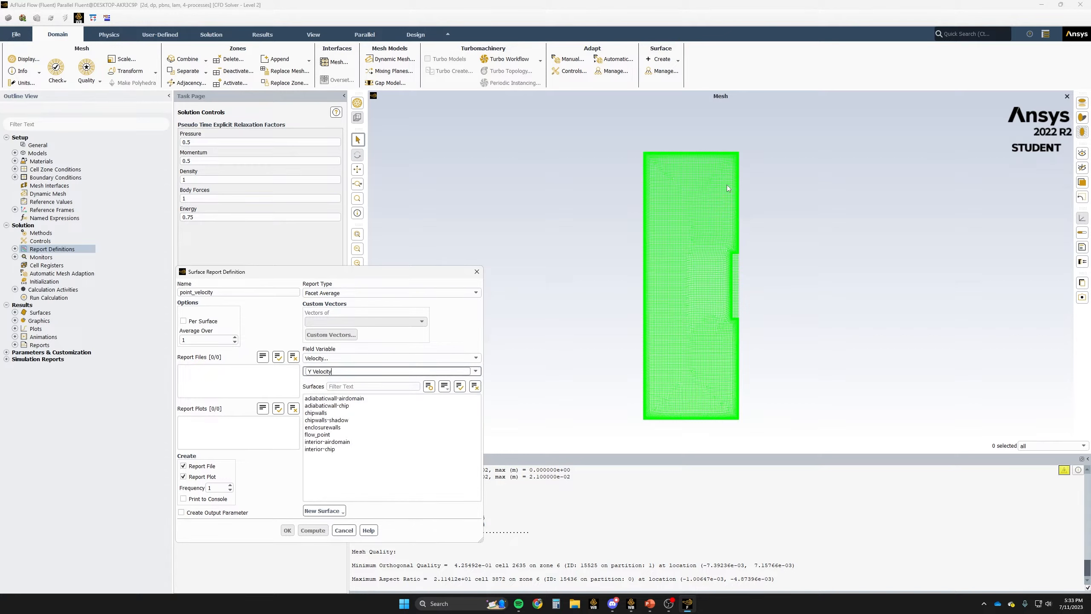
{"action": "left_click", "coordinate": [342, 434]}
{"action": "left_click", "coordinate": [210, 467]}
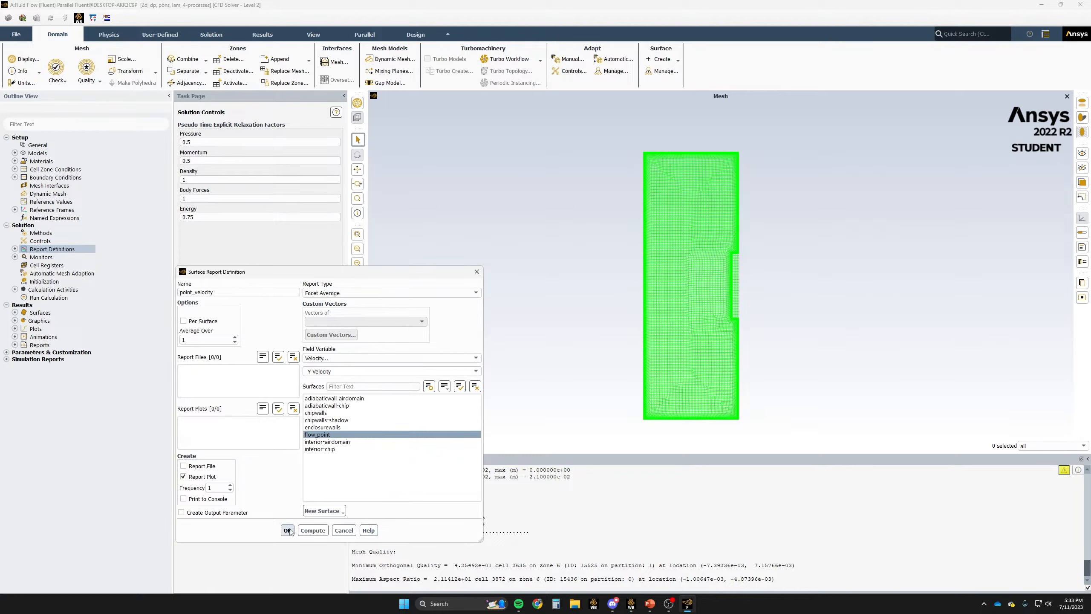
{"action": "left_click", "coordinate": [287, 531]}
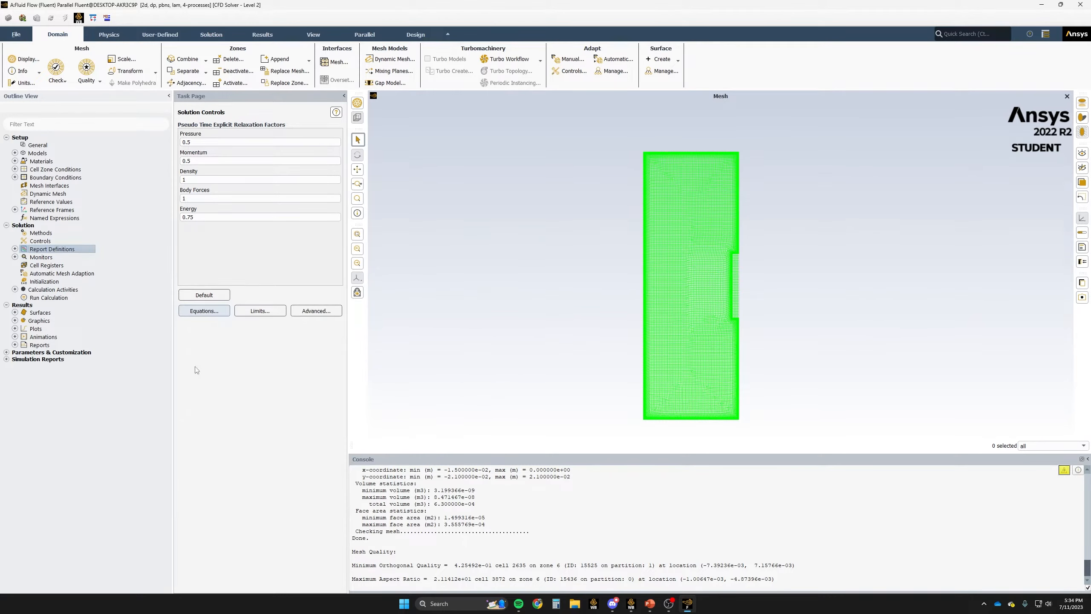
{"action": "left_click", "coordinate": [15, 249]}
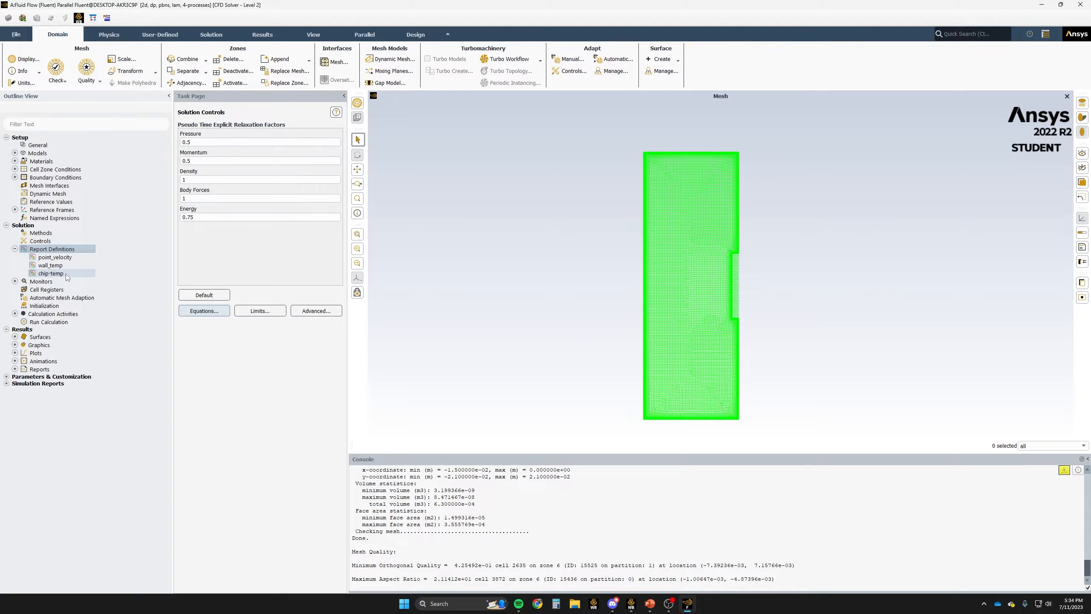
{"action": "left_click", "coordinate": [16, 250]}
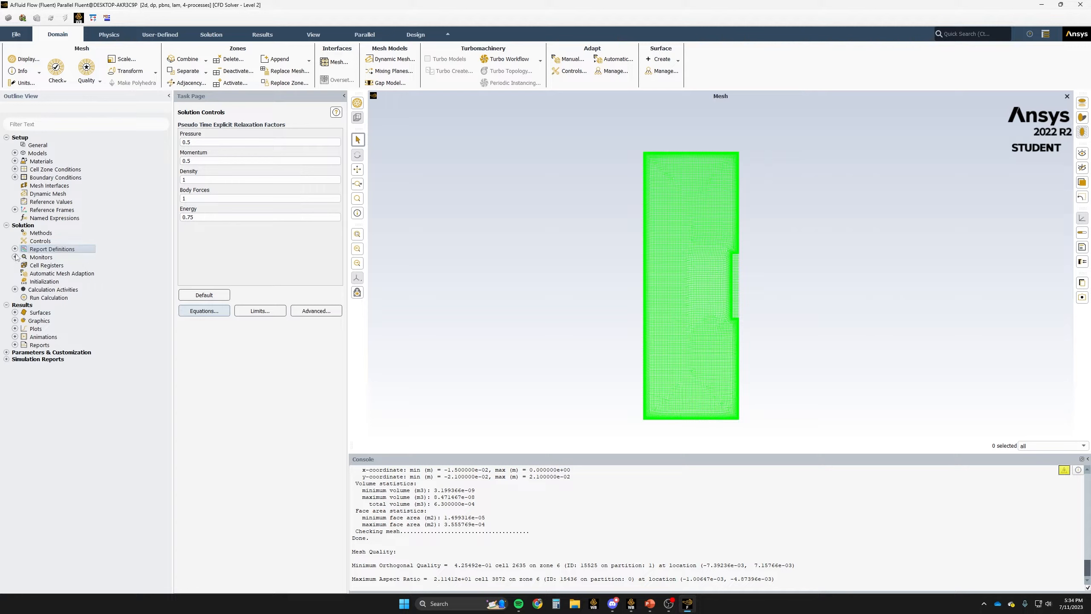
- Initialize the solution with hybrid initialization and run a check of the case setup
{"action": "left_click", "coordinate": [40, 282]}
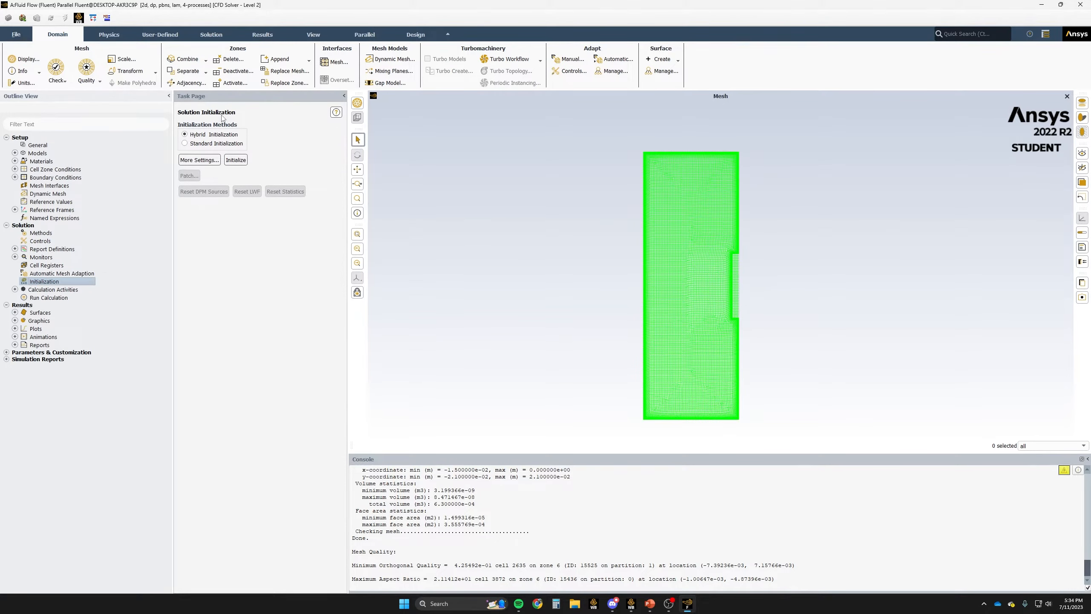
{"action": "left_click", "coordinate": [235, 160]}
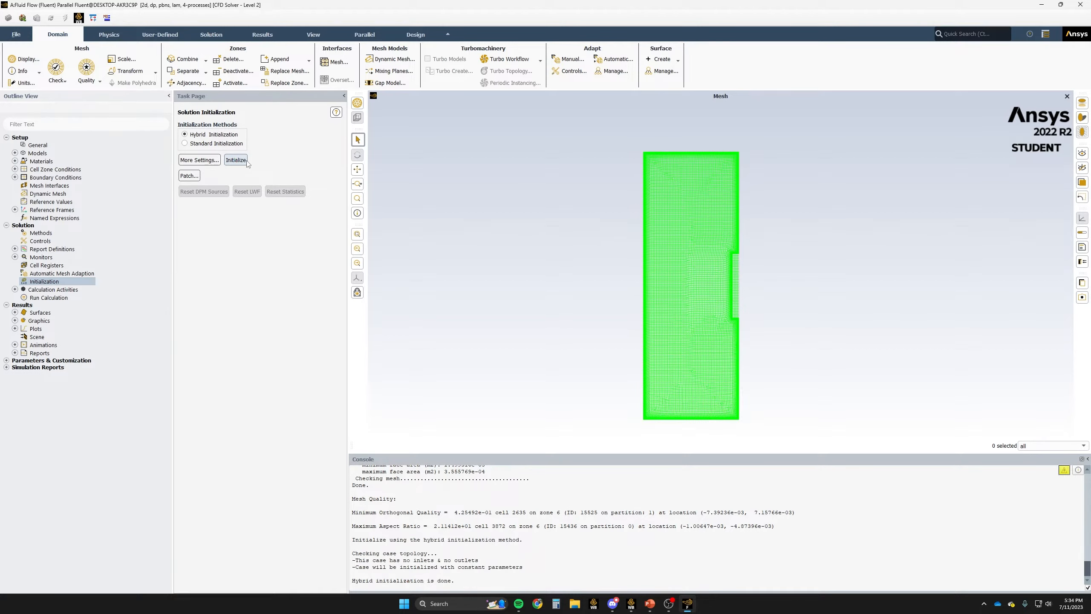
{"action": "left_click", "coordinate": [71, 297]}
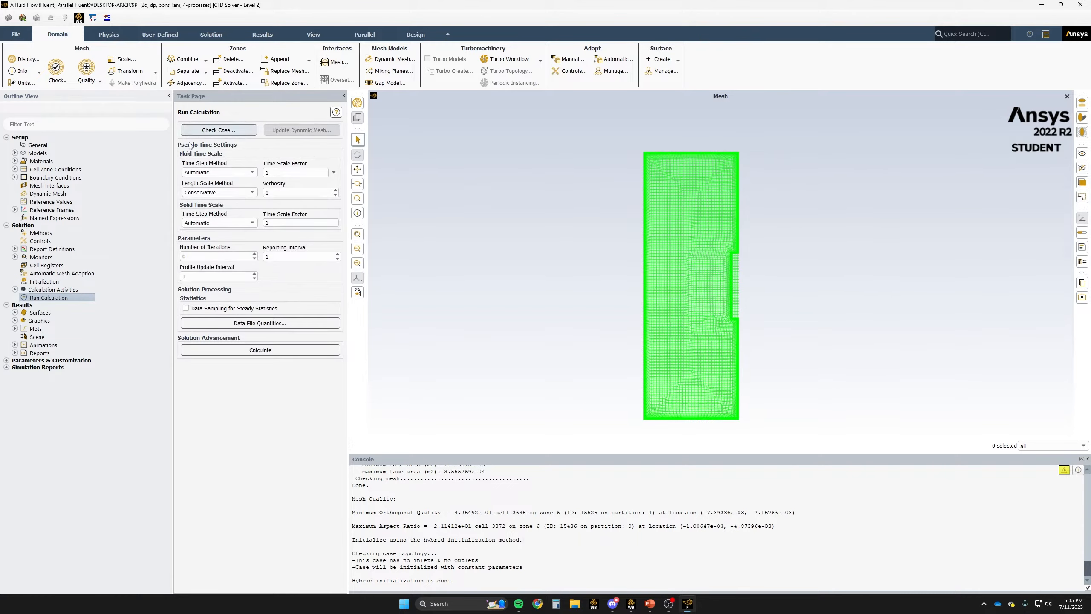
{"action": "left_click", "coordinate": [231, 130]}
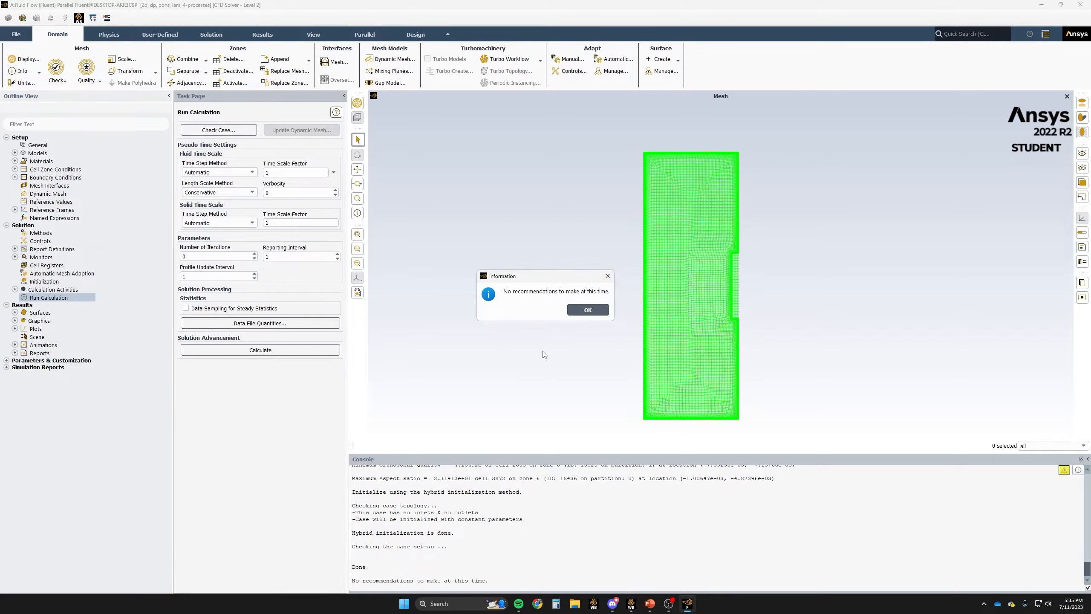
{"action": "left_click", "coordinate": [596, 312]}
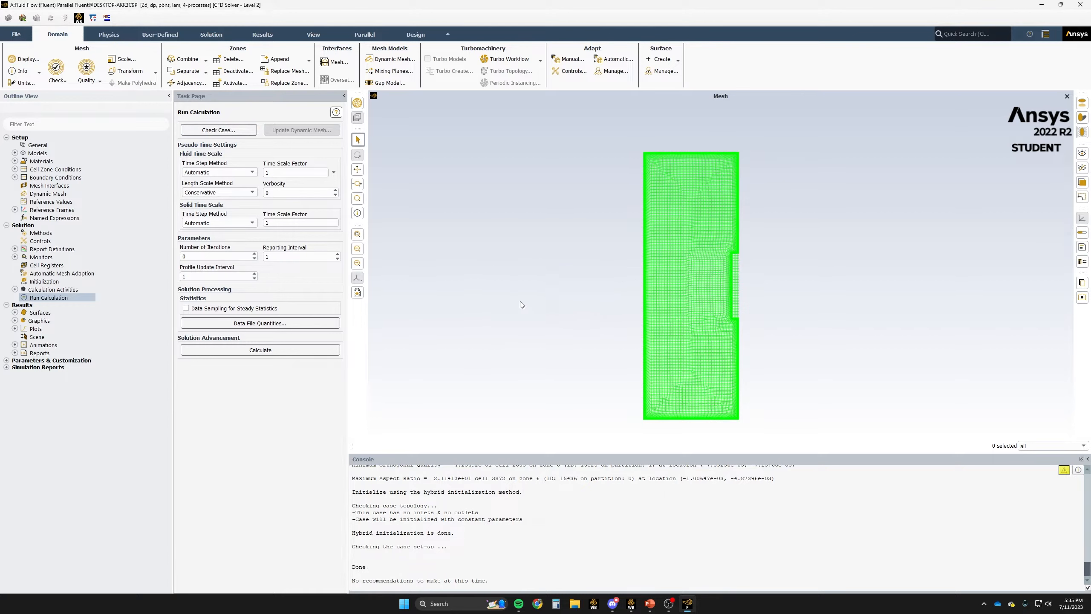
- Set the pseudo time scale factor to 1.5 for the fluid and 1000 for the solid
{"action": "double_click", "coordinate": [281, 172]}
{"action": "type", "text": "1.5"}
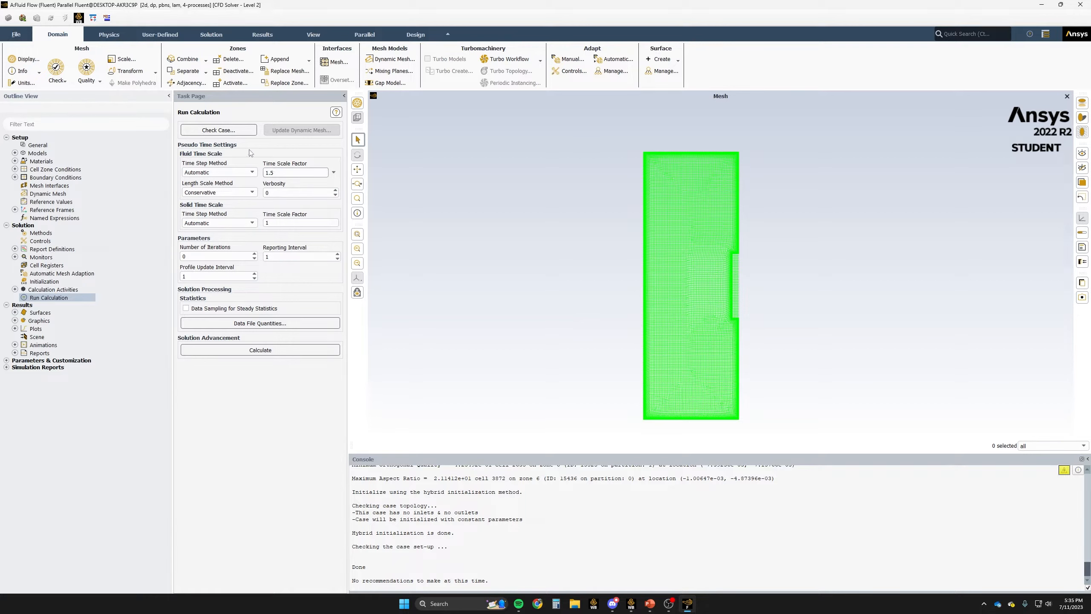
{"action": "key", "text": "Return"}
{"action": "double_click", "coordinate": [279, 222]}
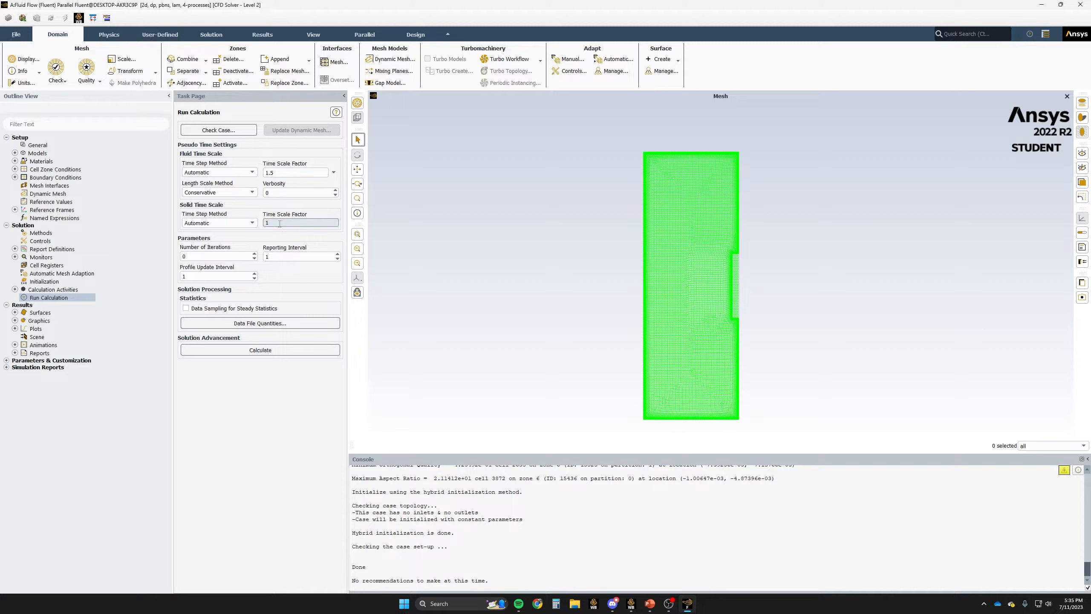
{"action": "type", "text": "1000"}
{"action": "key", "text": "Return"}
- Set the number of iterations to 500 and start the calculation
{"action": "left_click", "coordinate": [202, 257]}
{"action": "double_click", "coordinate": [202, 257]}
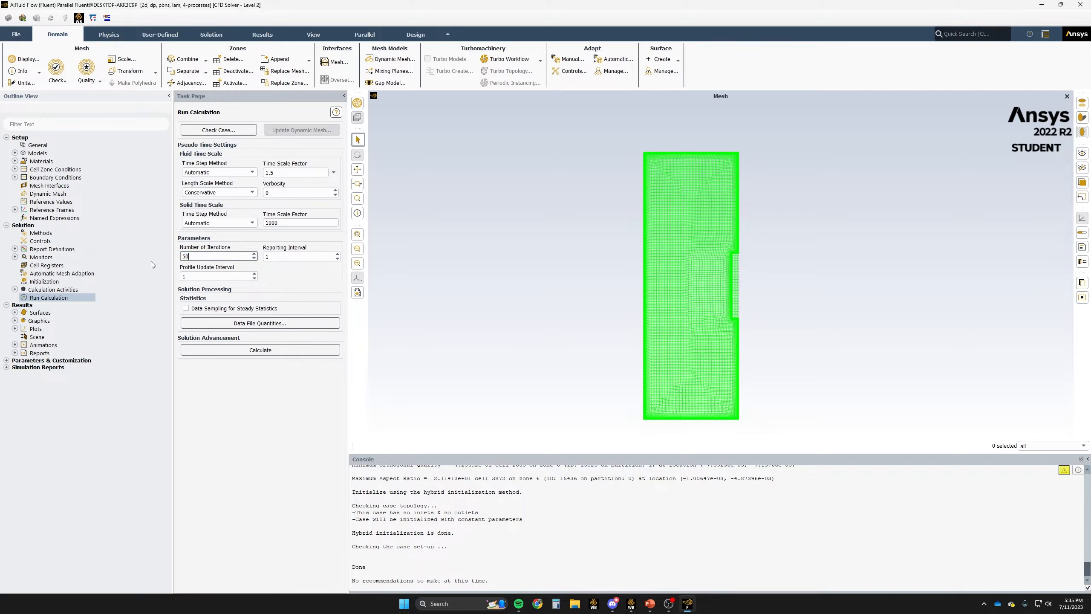
{"action": "type", "text": "500"}
{"action": "key", "text": "Return"}
{"action": "left_click", "coordinate": [262, 350]}
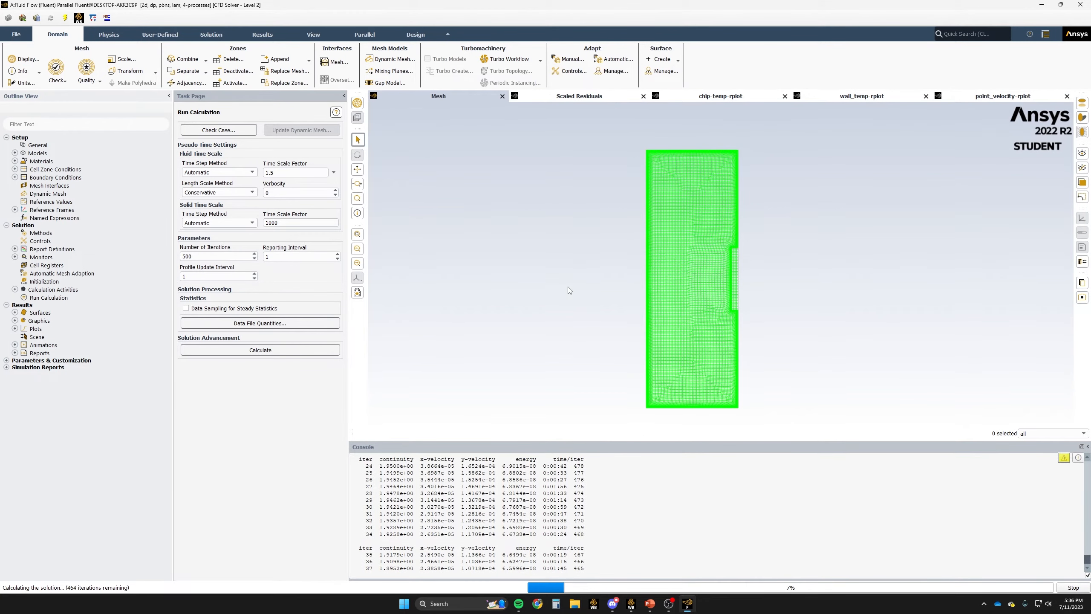
- Examine the scaled residuals, chip-temp, wall_temp and point_velocity plots while the calculation runs
{"action": "left_click", "coordinate": [571, 96]}
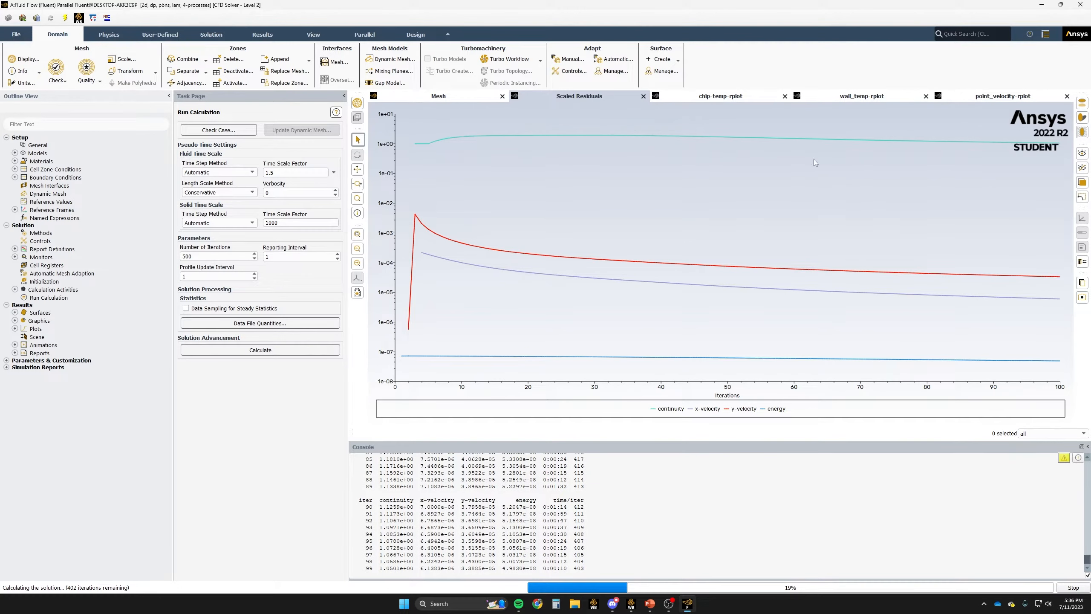
{"action": "left_click", "coordinate": [726, 98]}
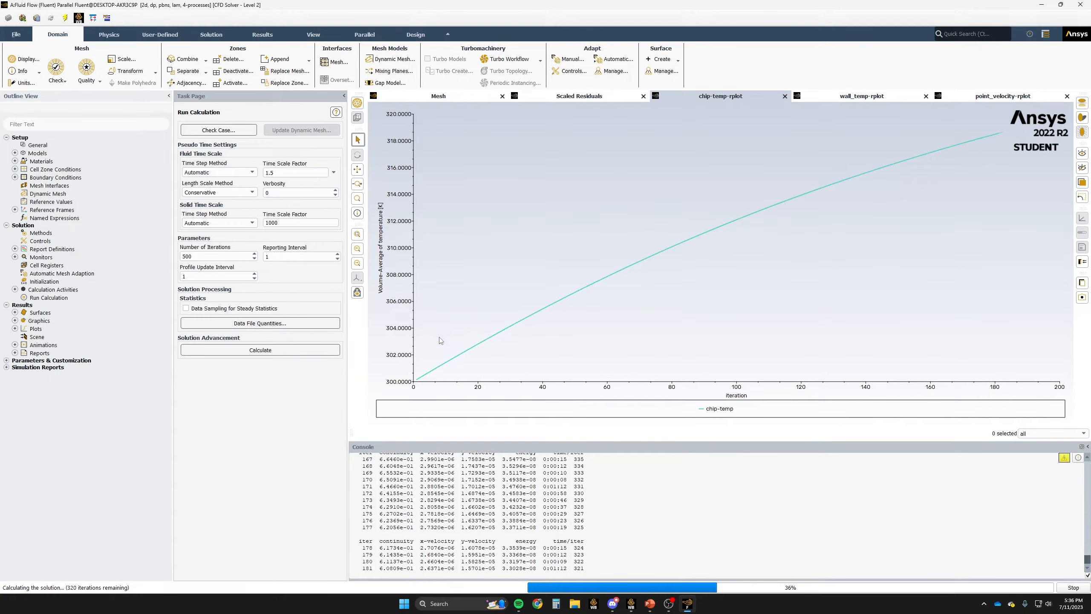
{"action": "left_click", "coordinate": [889, 99]}
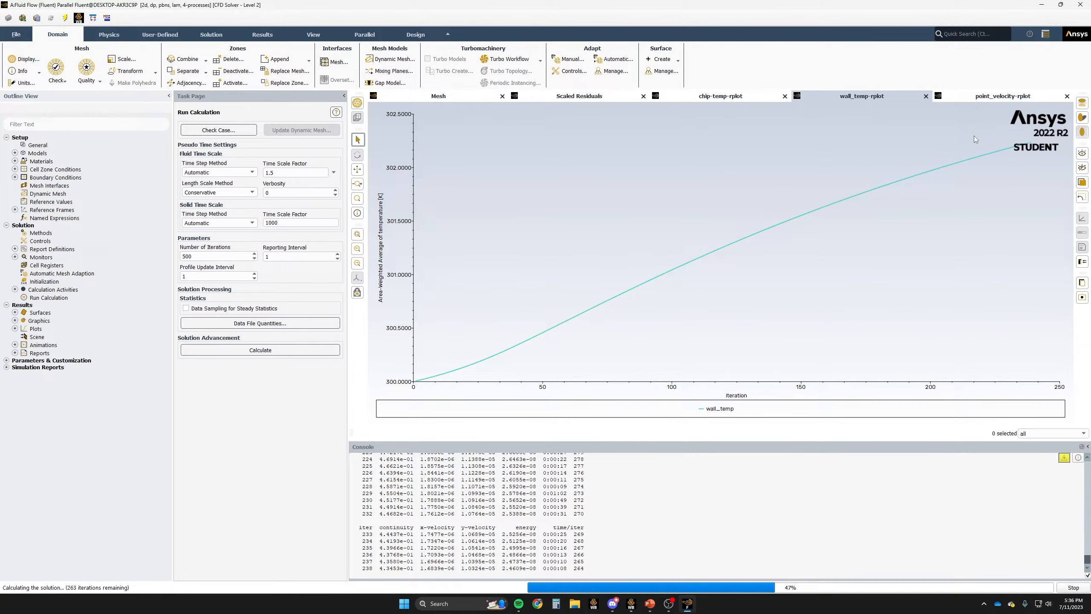
{"action": "left_click", "coordinate": [998, 98]}
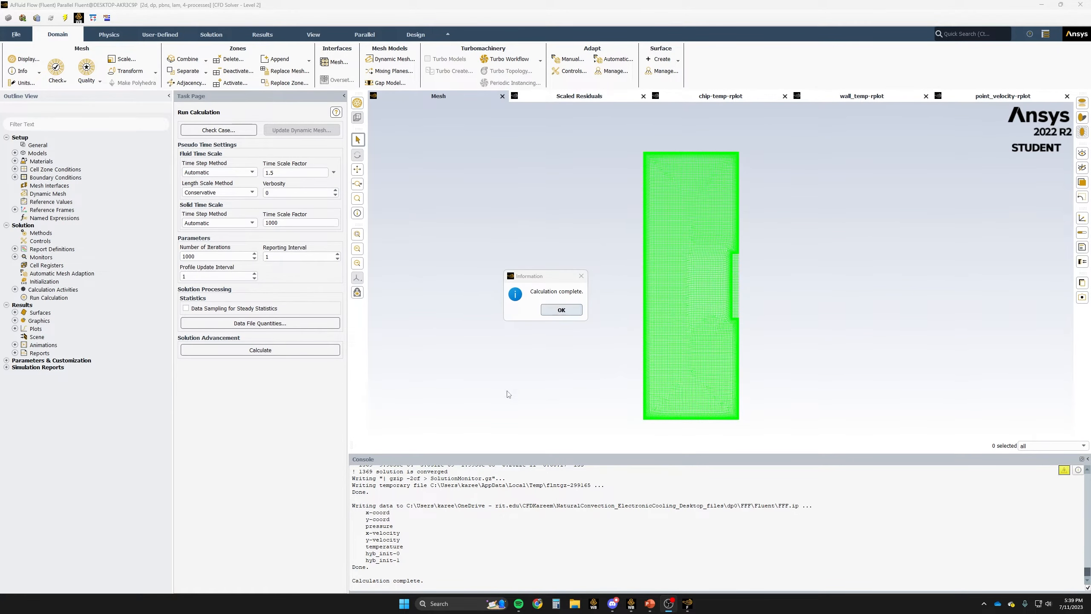
- Review the final iterations in the solver console, dismiss the completion notice and display the scaled residuals plot
{"action": "scroll", "coordinate": [448, 510], "scroll_direction": "up", "scroll_amount": 1}
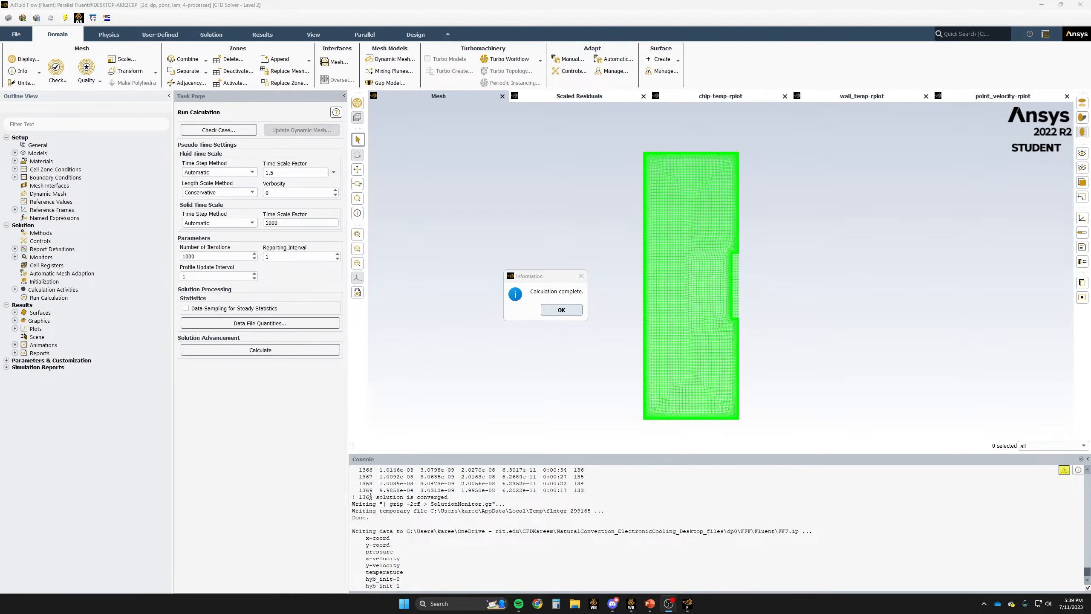
{"action": "scroll", "coordinate": [405, 505], "scroll_direction": "up", "scroll_amount": 1}
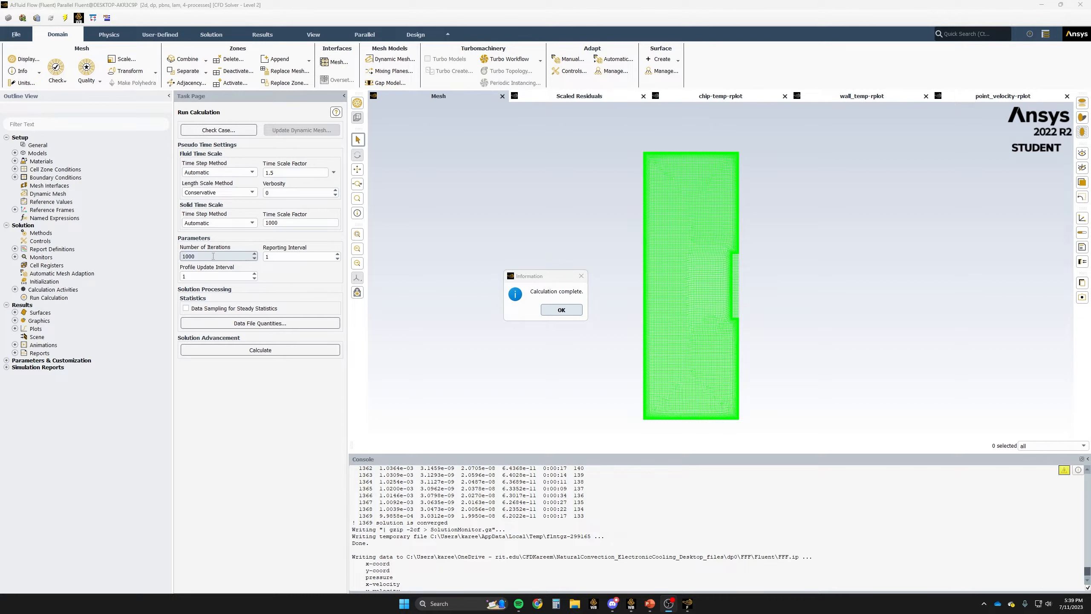
{"action": "left_click_drag", "start_coordinate": [197, 256], "coordinate": [171, 259]}
{"action": "left_click", "coordinate": [561, 309]}
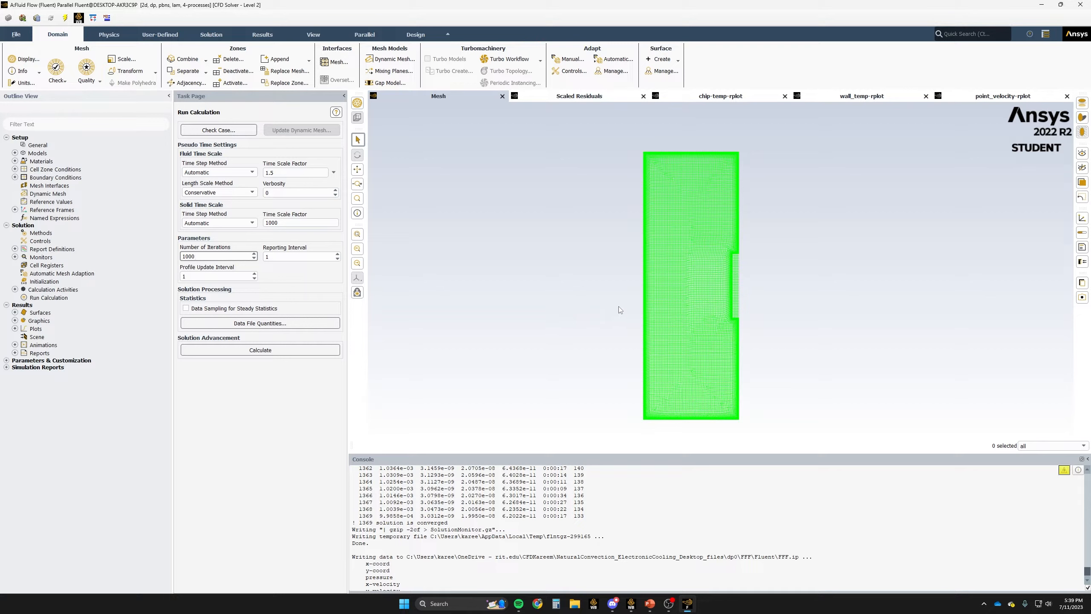
{"action": "left_click", "coordinate": [587, 98]}
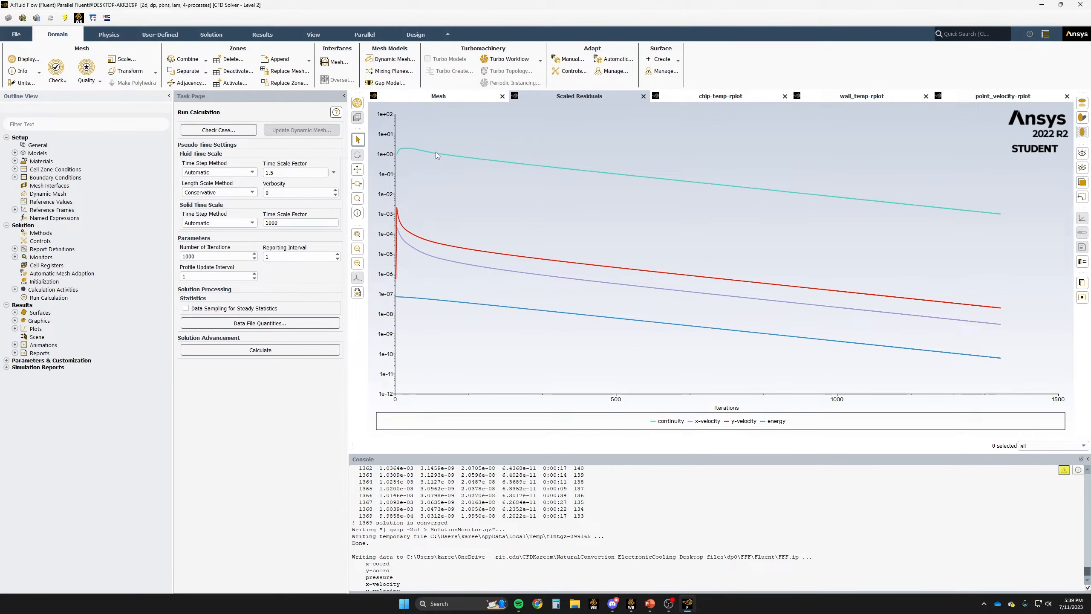
- Examine the scaled residuals, chip-temp, wall_temp and point_velocity plots of the completed run
{"action": "mouse_move", "coordinate": [983, 215]}
{"action": "left_click", "coordinate": [716, 97]}
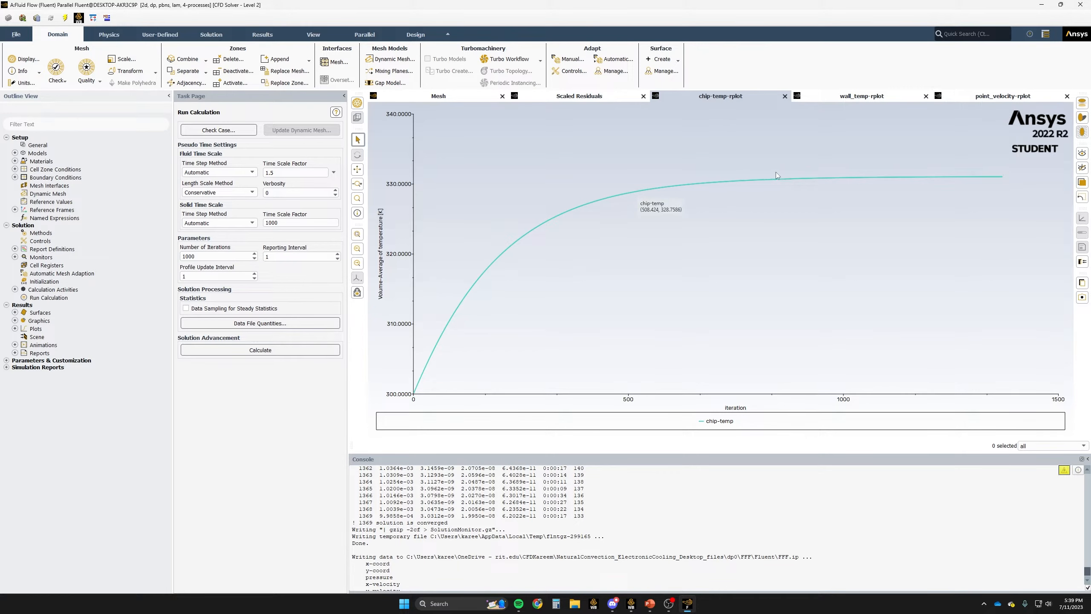
{"action": "mouse_move", "coordinate": [999, 177]}
{"action": "left_click", "coordinate": [839, 98]}
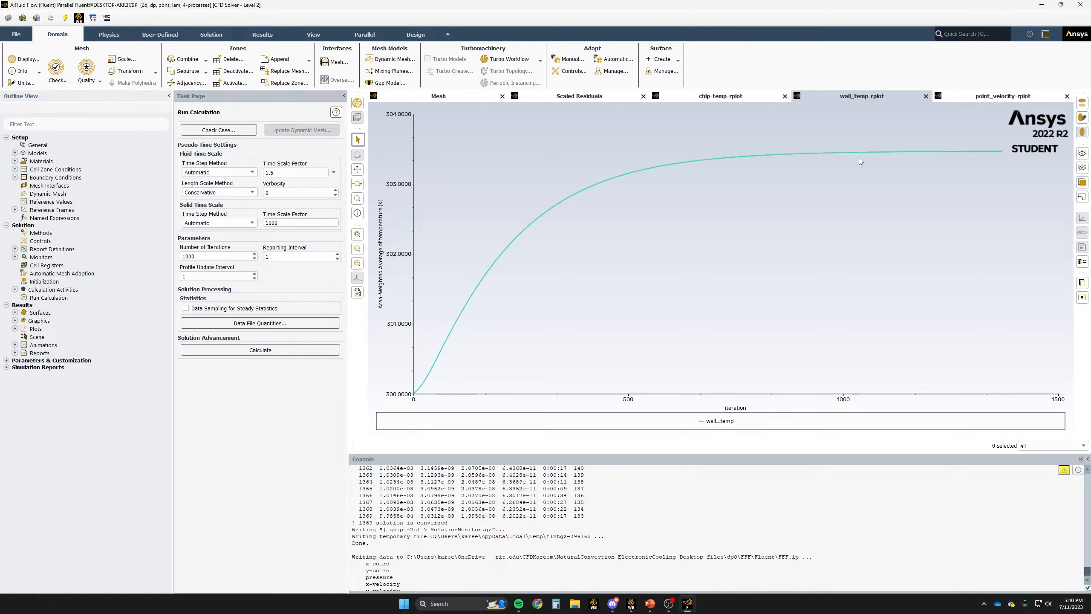
{"action": "left_click", "coordinate": [986, 98]}
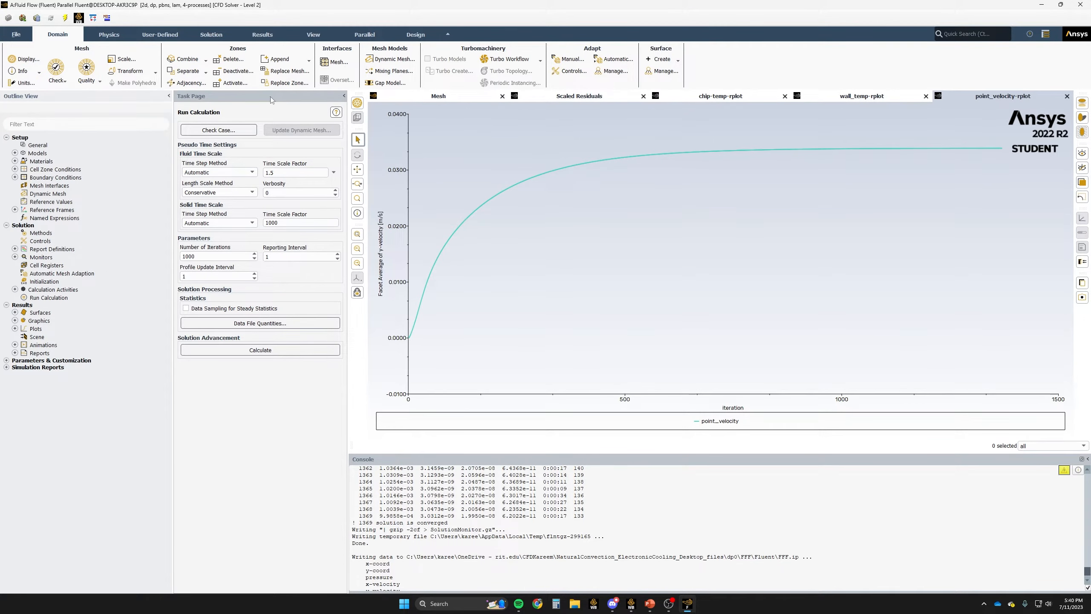
- Compute a total heat transfer rate flux report for chipwalls, chipwalls-shadow and enclosurewalls
{"action": "left_click", "coordinate": [257, 36]}
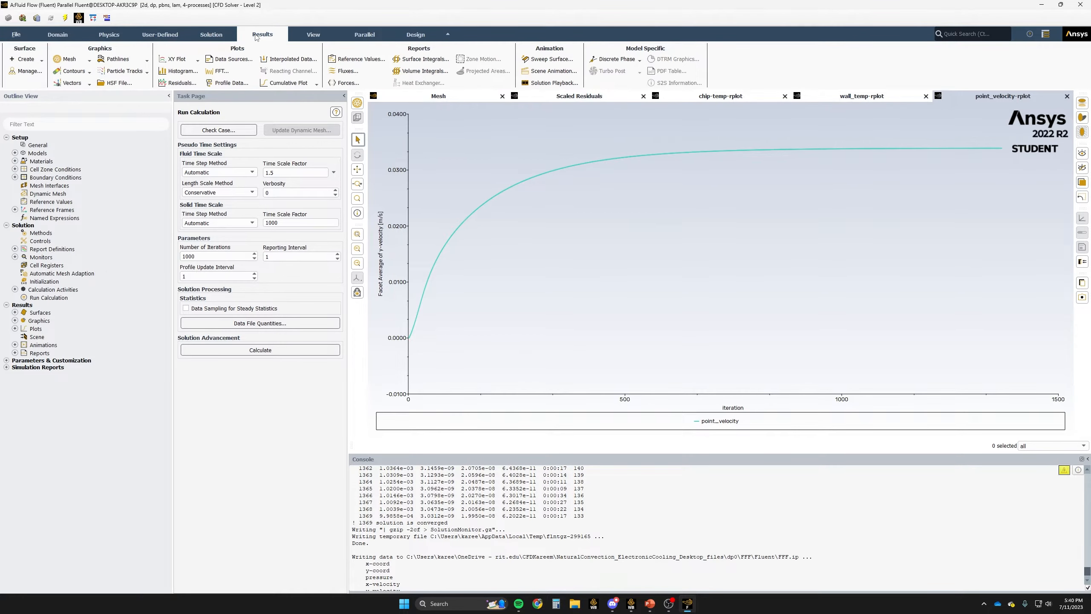
{"action": "left_click", "coordinate": [346, 73]}
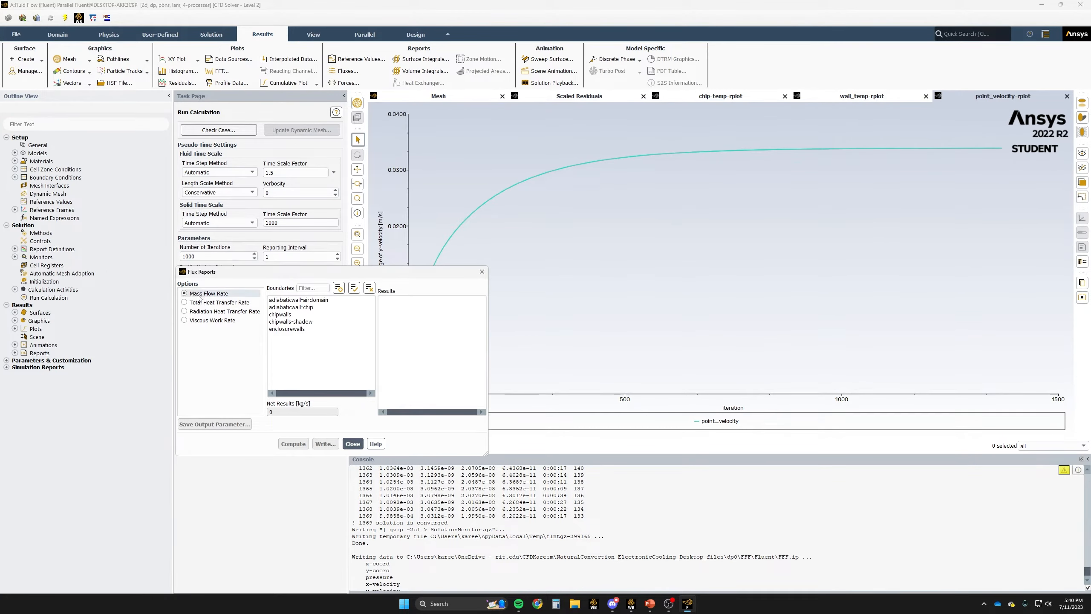
{"action": "left_click", "coordinate": [186, 302]}
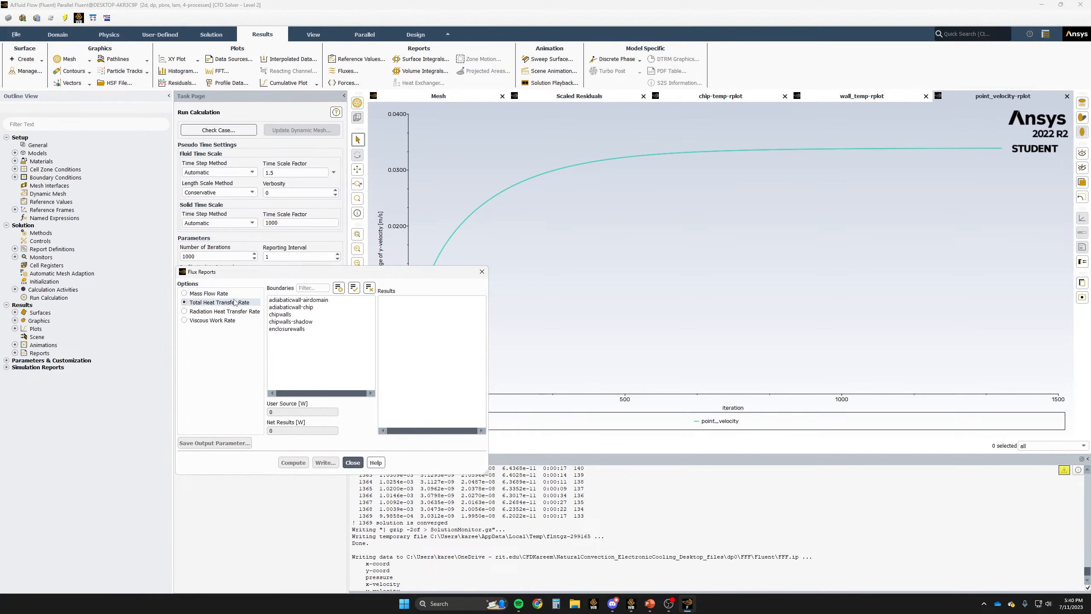
{"action": "left_click", "coordinate": [297, 315]}
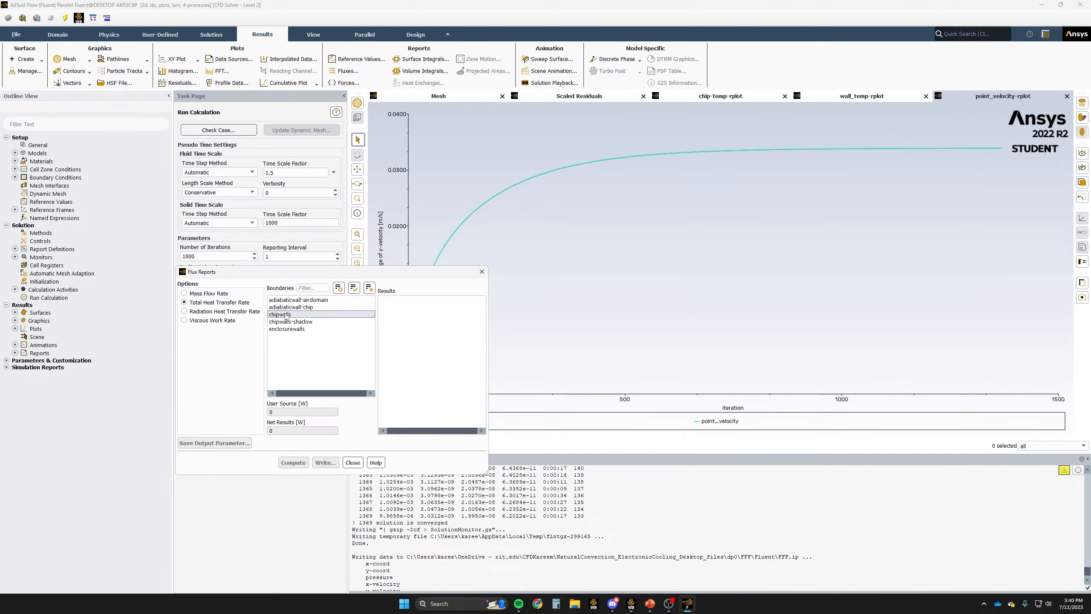
{"action": "left_click", "coordinate": [287, 322]}
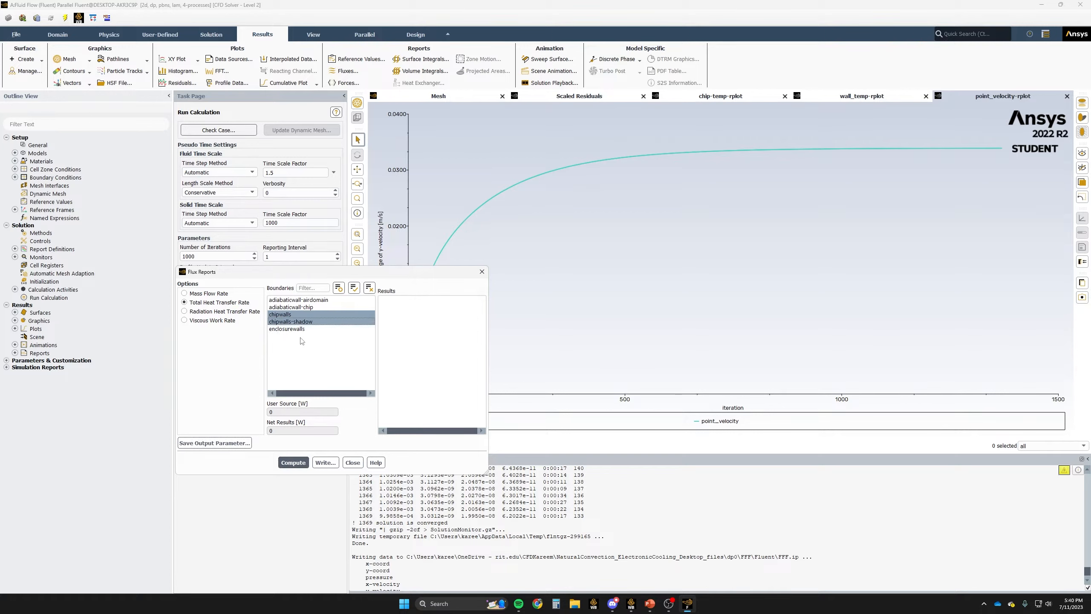
{"action": "left_click", "coordinate": [294, 329]}
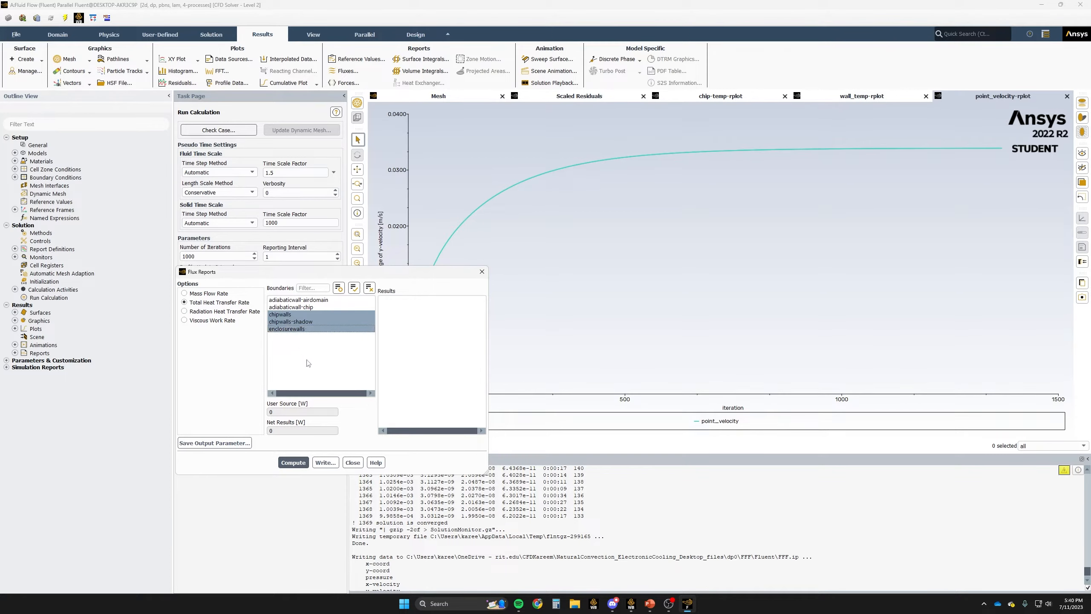
{"action": "left_click", "coordinate": [292, 463]}
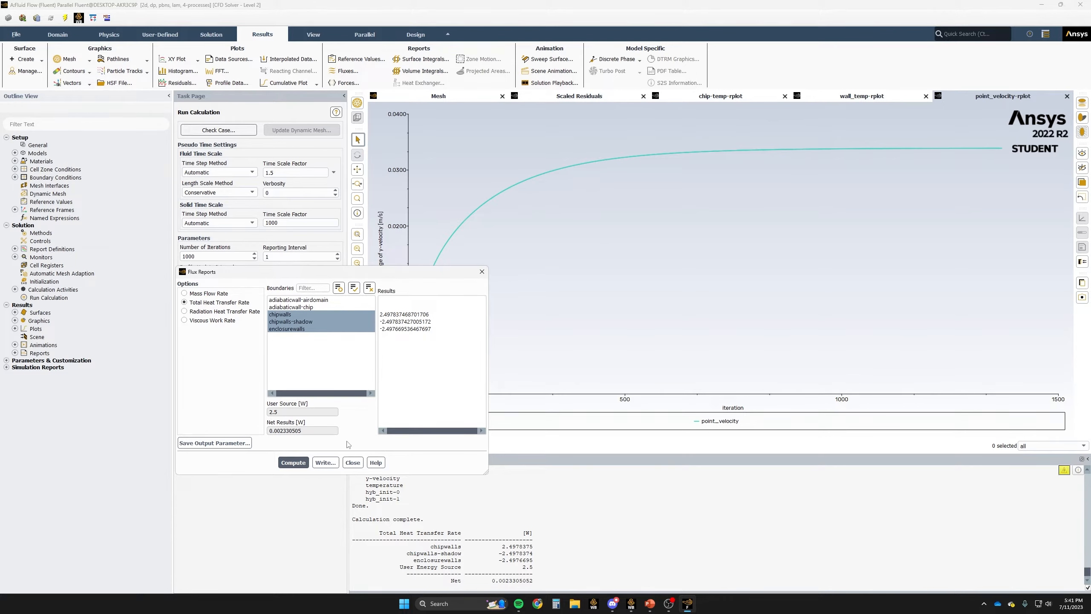
{"action": "left_click", "coordinate": [352, 463]}
- Set the absolute convergence criterion of the continuity residual to 1e-8
{"action": "left_click", "coordinate": [178, 83]}
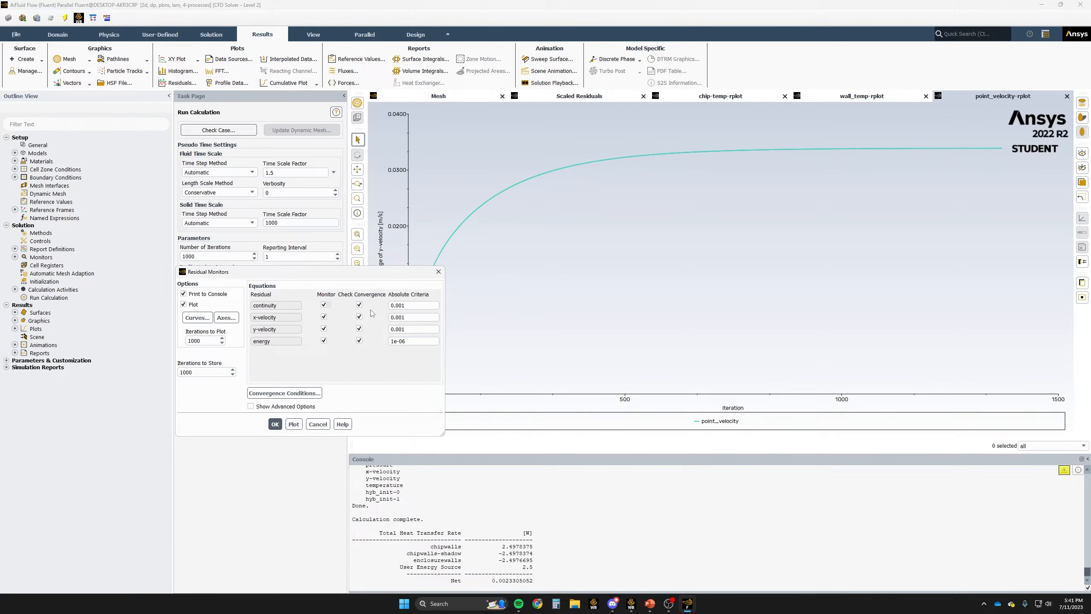
{"action": "double_click", "coordinate": [413, 305]}
{"action": "type", "text": "1e"}
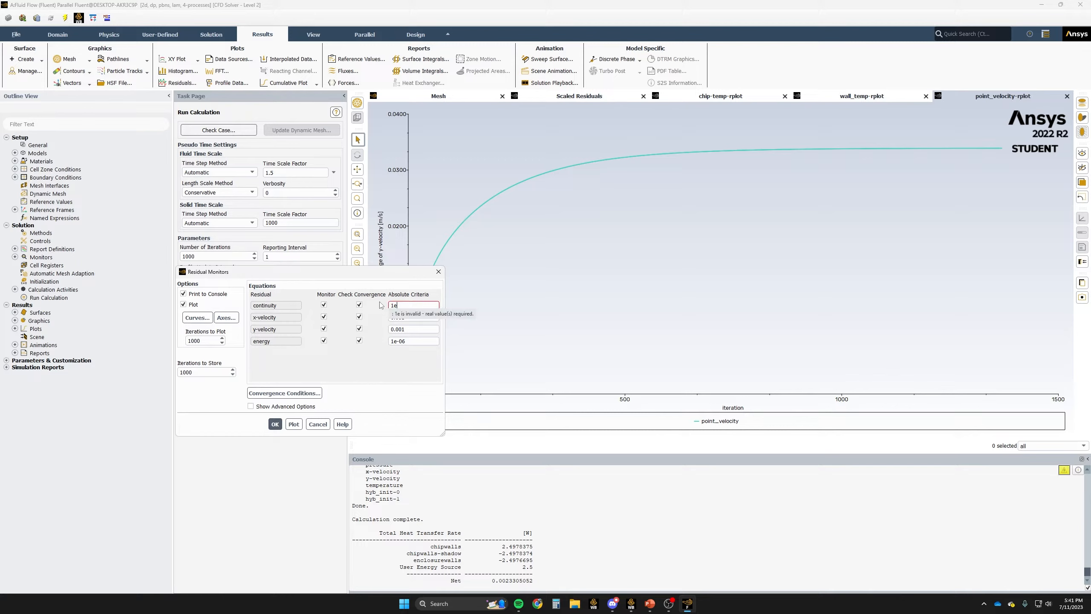
{"action": "type", "text": "-8"}
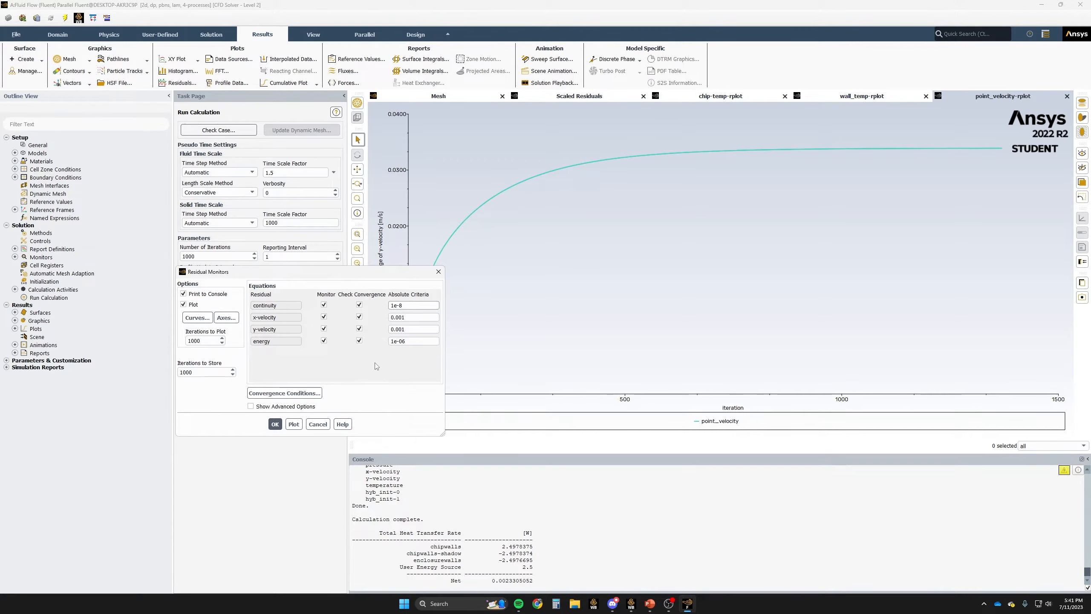
{"action": "left_click", "coordinate": [275, 425]}
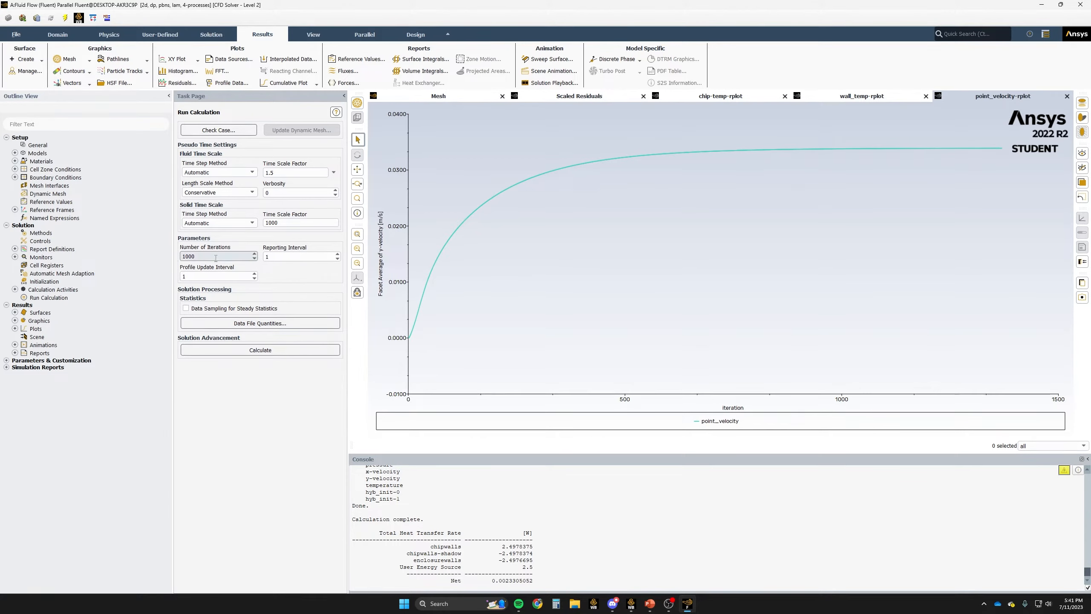
- Run the calculation with the number of iterations set to 3000 and dismiss the completion notice
{"action": "left_click_drag", "start_coordinate": [185, 257], "coordinate": [182, 257]}
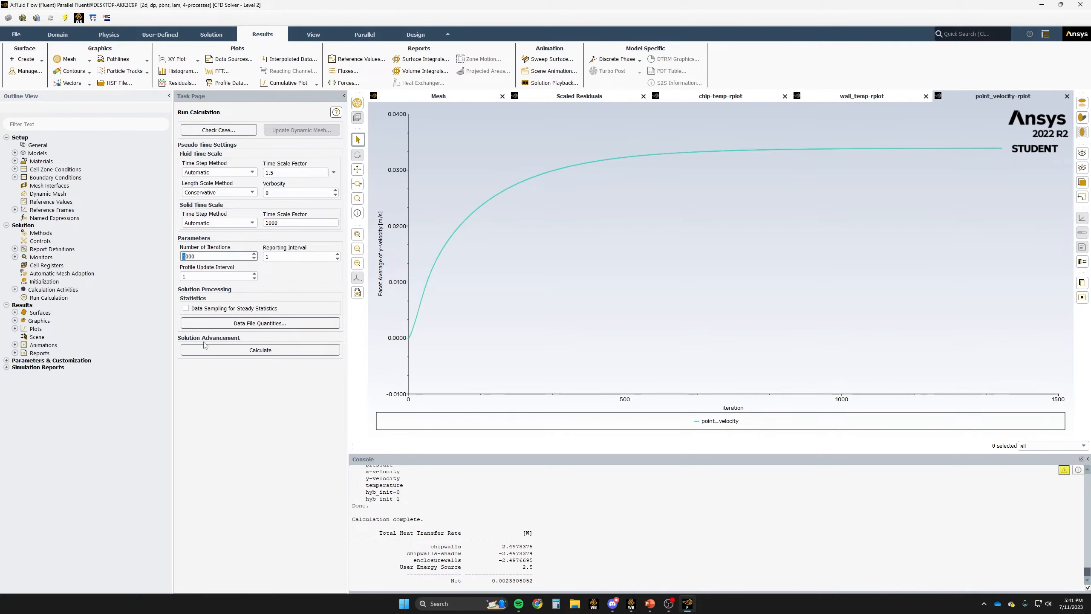
{"action": "type", "text": "3"}
{"action": "left_click", "coordinate": [275, 351]}
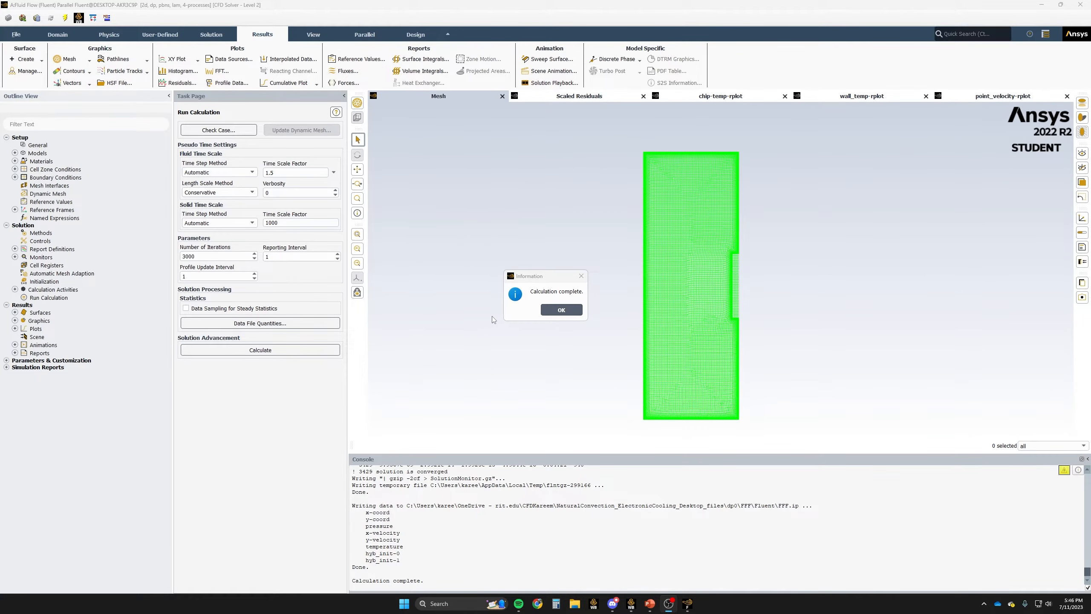
{"action": "left_click", "coordinate": [557, 311]}
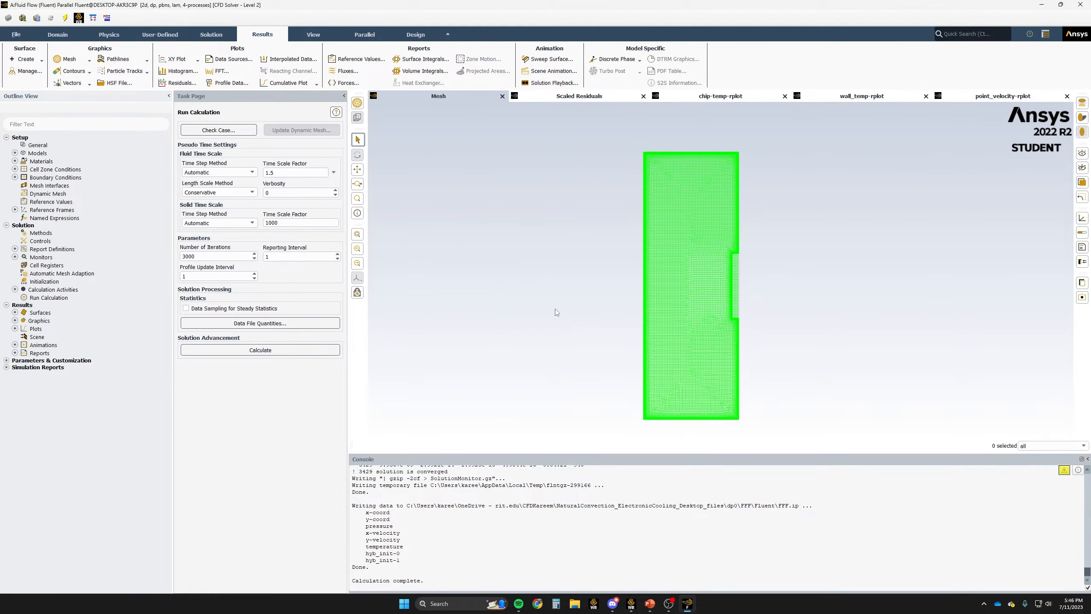
- Review the scaled residuals, final console iterations and the chip-temp, wall_temp and point_velocity plots after the extended run
{"action": "left_click", "coordinate": [566, 97]}
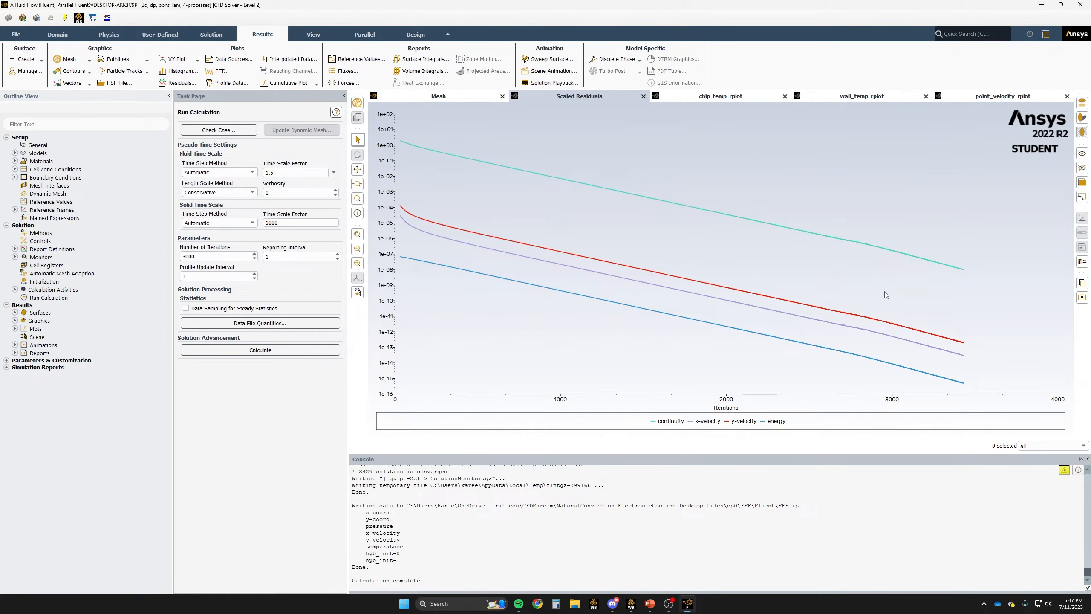
{"action": "scroll", "coordinate": [374, 508], "scroll_direction": "up", "scroll_amount": 1}
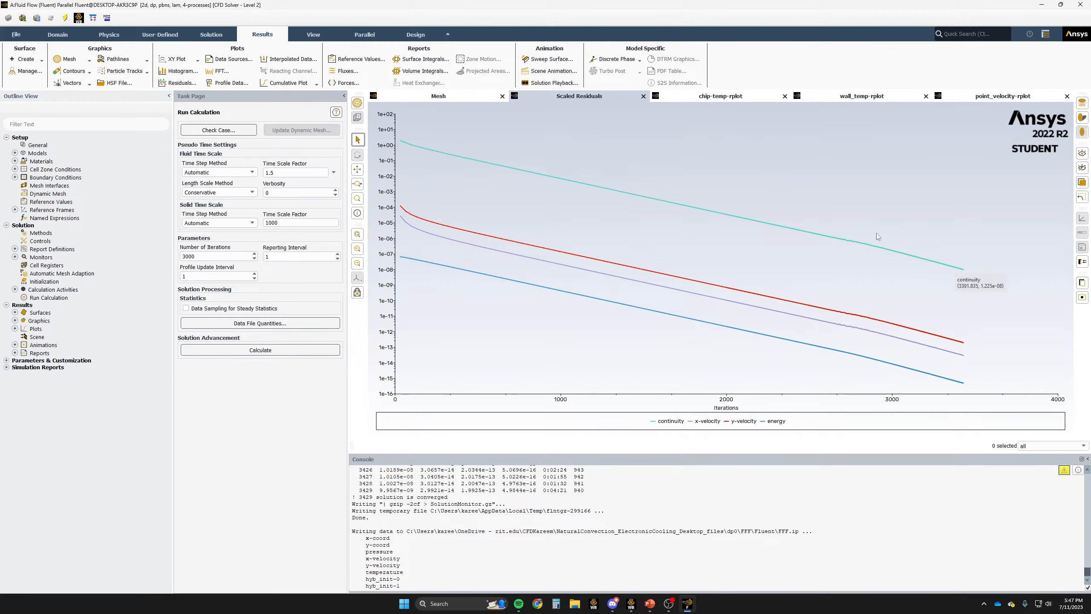
{"action": "left_click", "coordinate": [707, 102]}
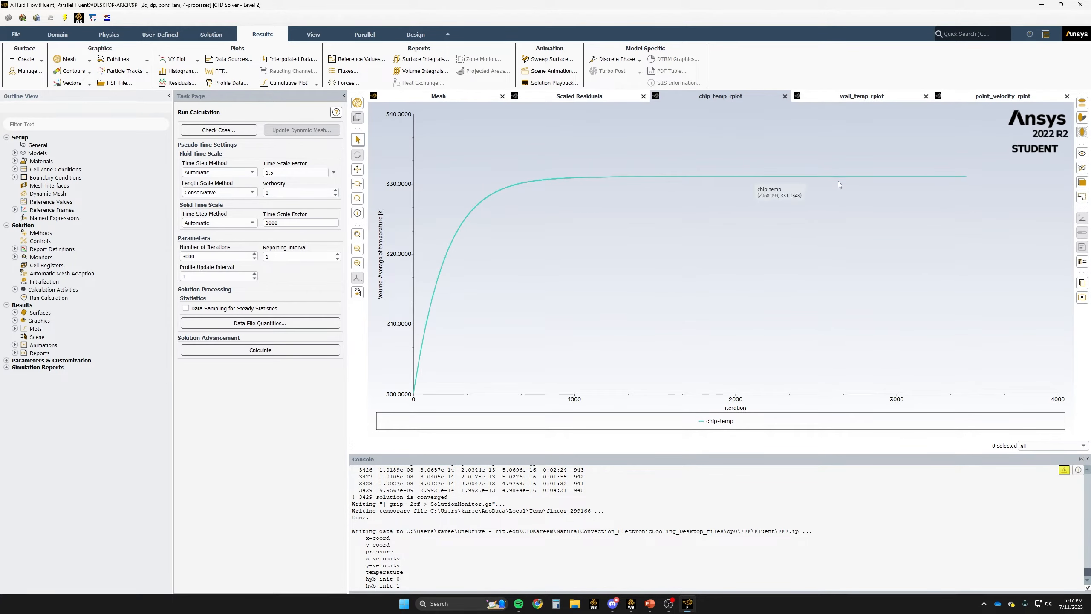
{"action": "left_click", "coordinate": [865, 98]}
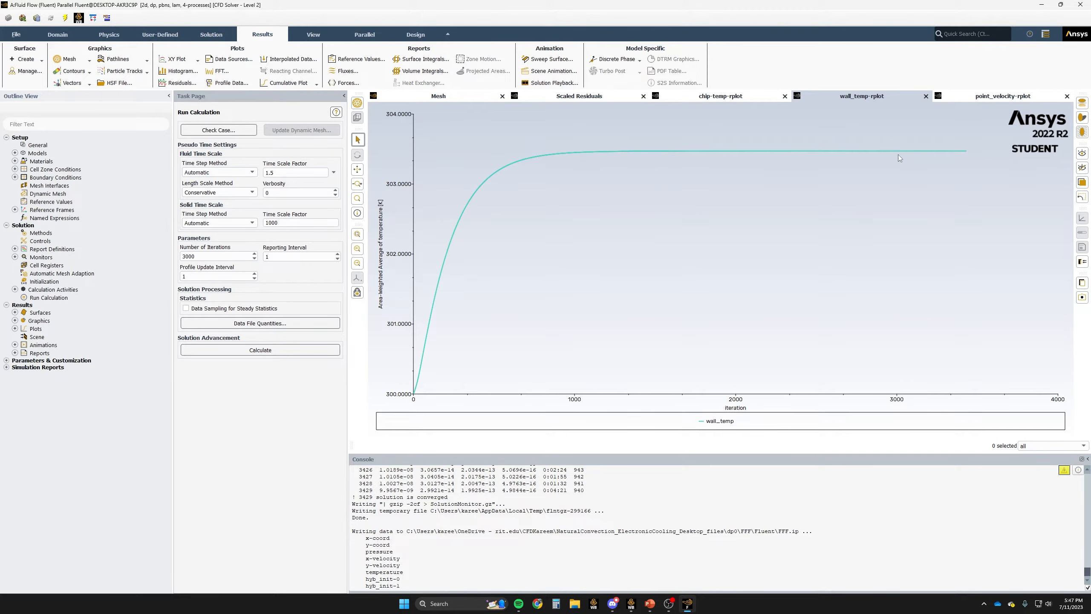
{"action": "left_click", "coordinate": [996, 99]}
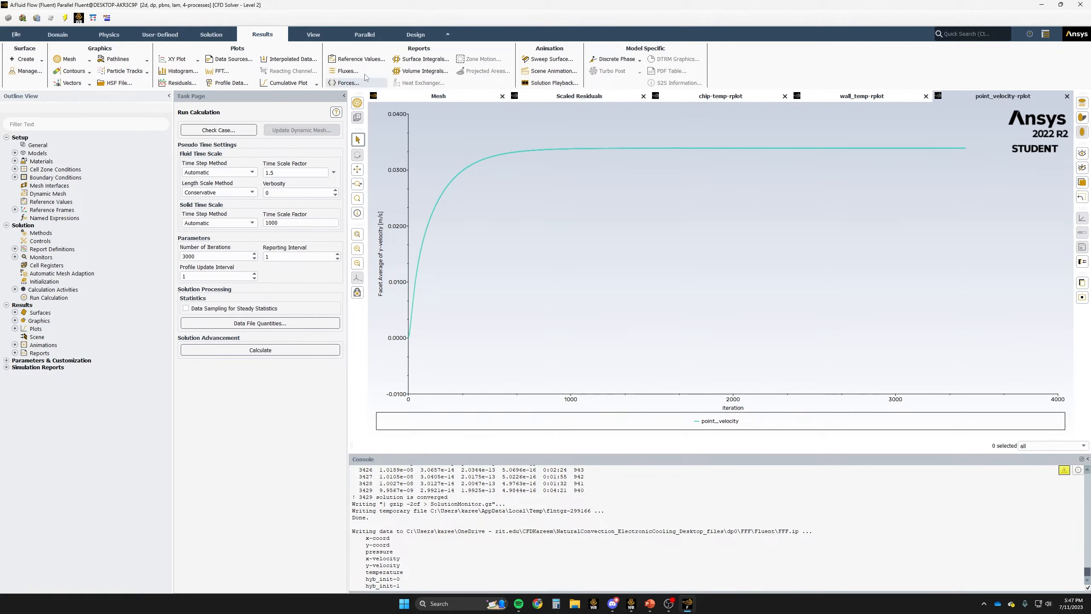
- Recompute the total heat transfer rate for the same three wall boundaries and check the net result
{"action": "left_click", "coordinate": [345, 70]}
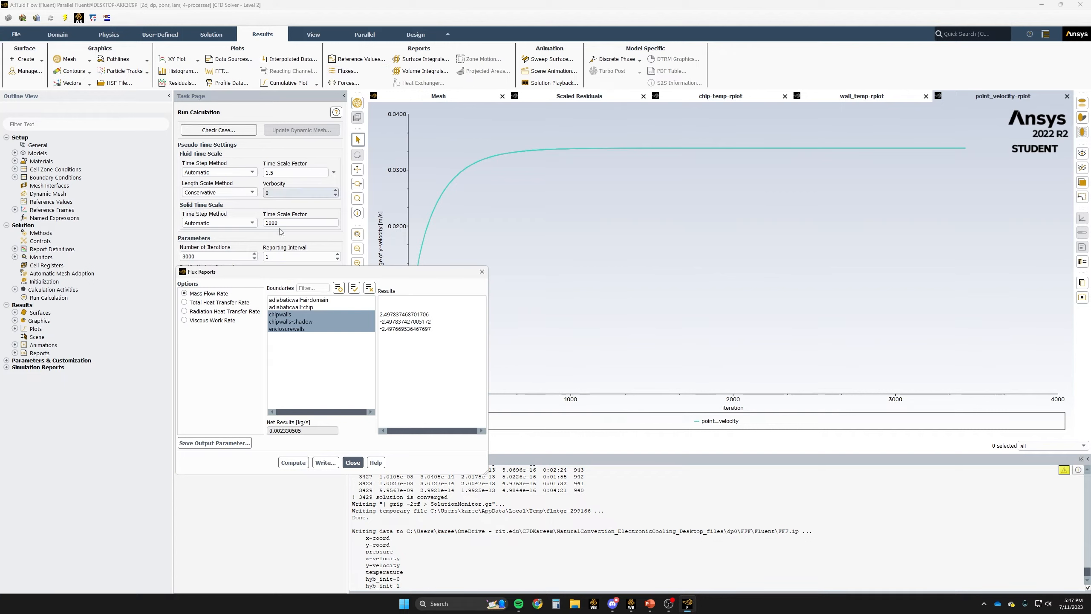
{"action": "left_click", "coordinate": [219, 303]}
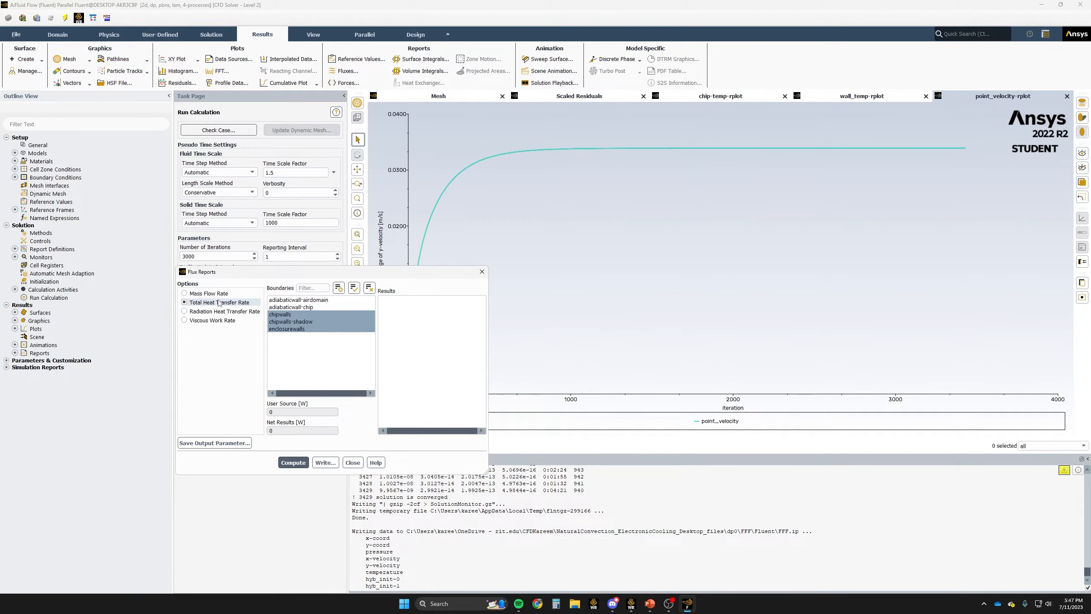
{"action": "left_click", "coordinate": [293, 462]}
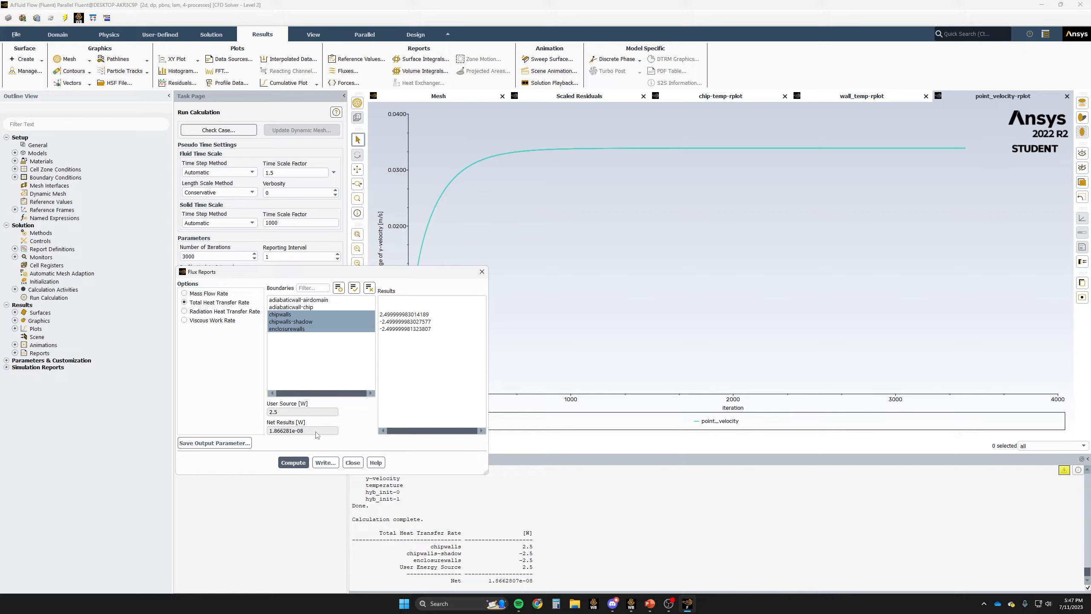
{"action": "left_click_drag", "start_coordinate": [316, 432], "coordinate": [270, 434]}
{"action": "left_click", "coordinate": [309, 427]}
{"action": "left_click", "coordinate": [352, 462]}
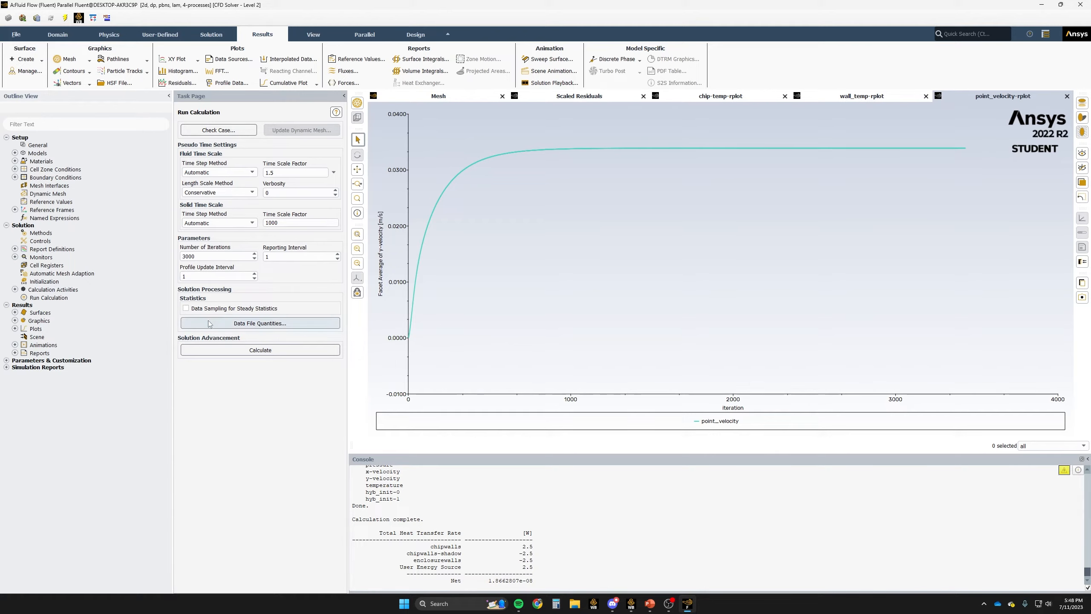
- Create a contour named temperture that plots static temperature
{"action": "left_click", "coordinate": [15, 321]}
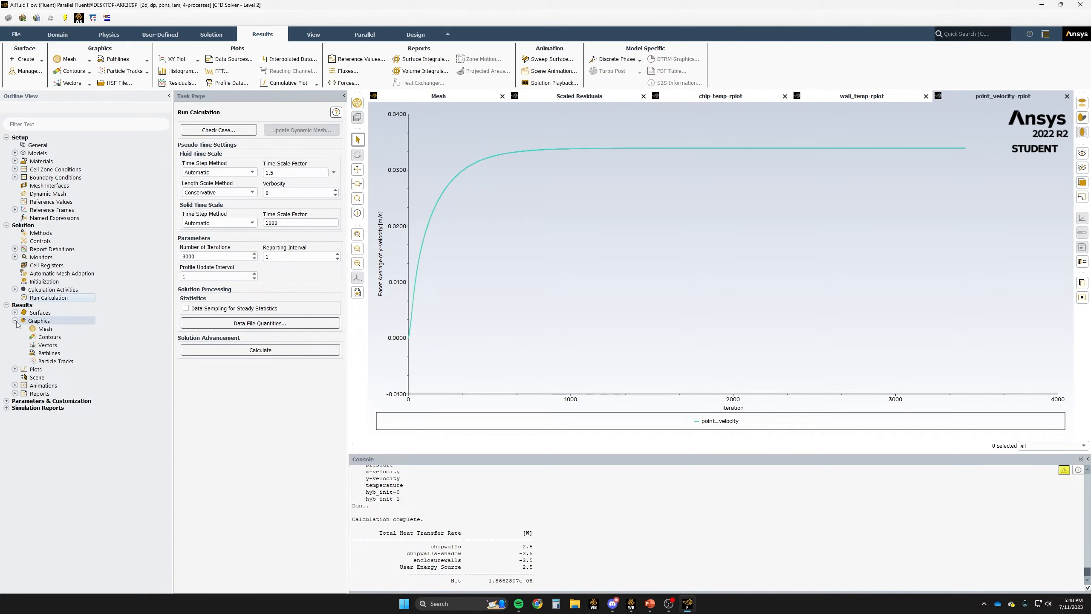
{"action": "right_click", "coordinate": [48, 340]}
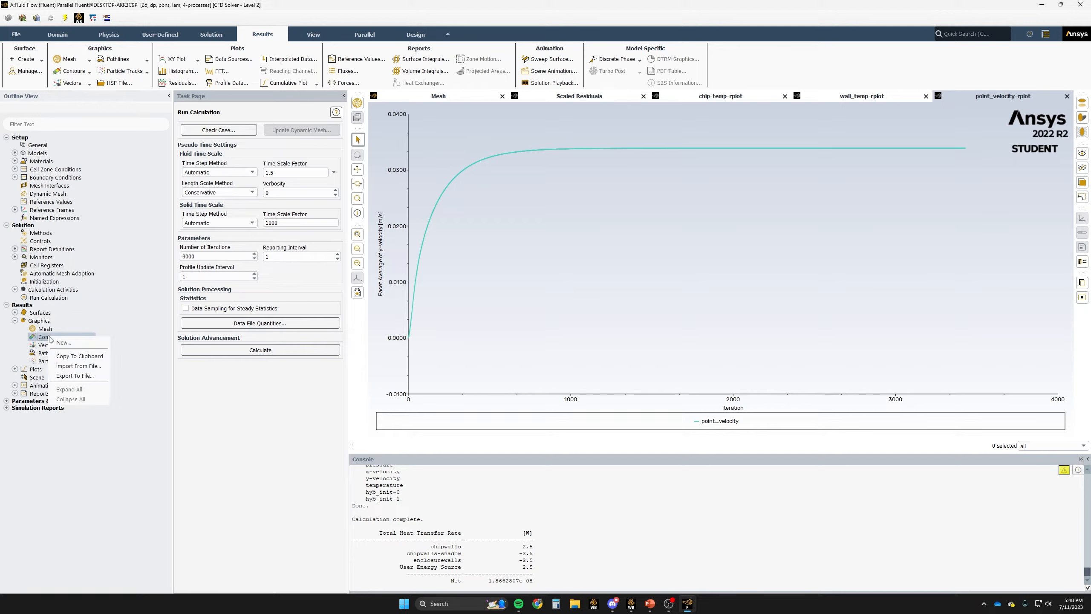
{"action": "left_click", "coordinate": [63, 345]}
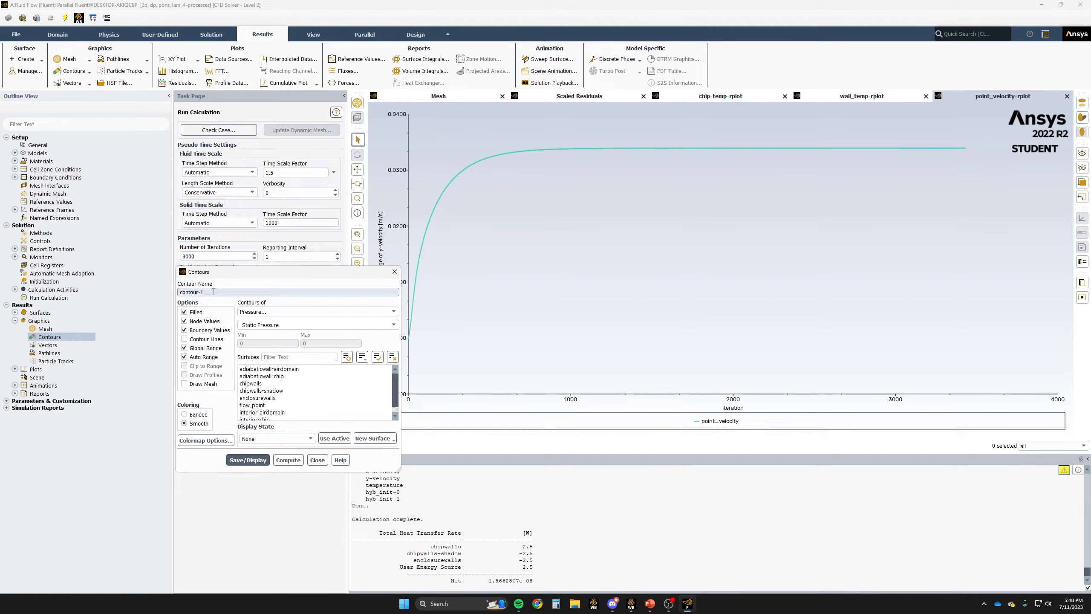
{"action": "type", "text": "temp"}
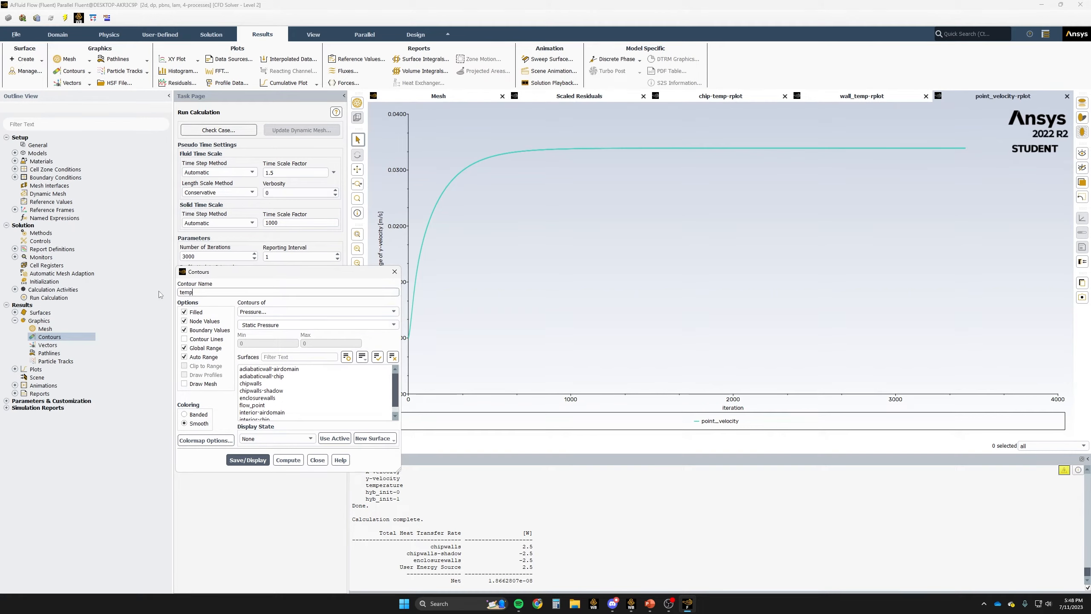
{"action": "type", "text": "erture"}
{"action": "left_click", "coordinate": [258, 312]}
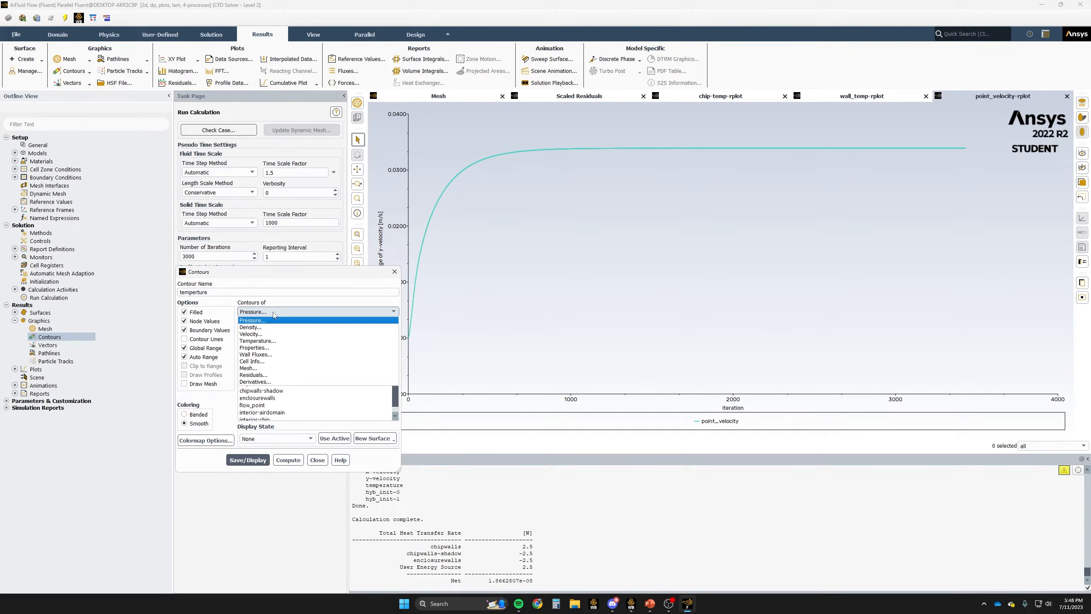
{"action": "left_click", "coordinate": [267, 341]}
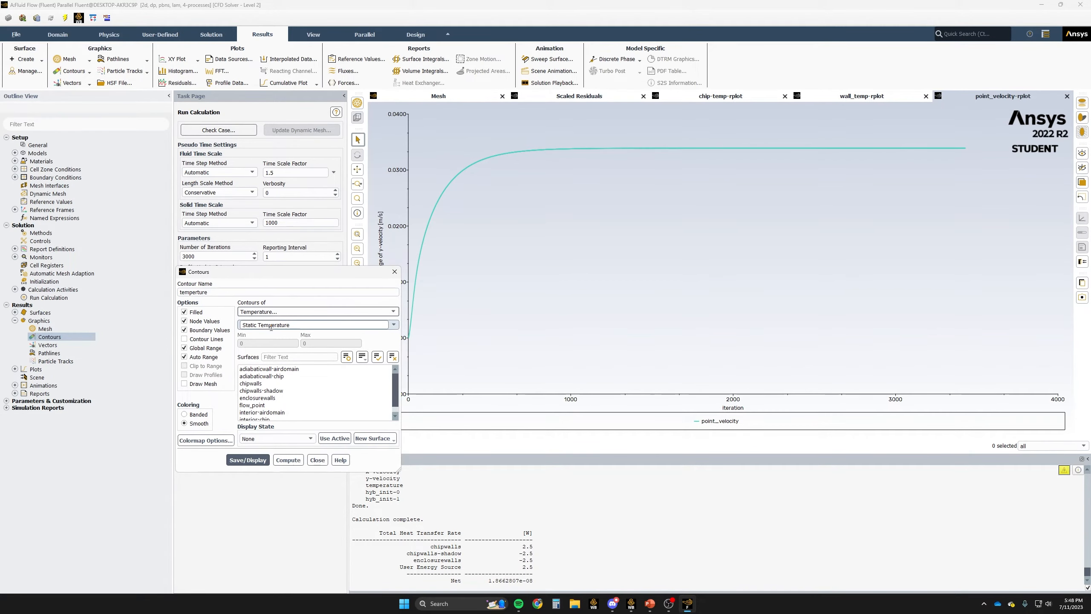
- Apply the field-temperature colormap to the temperature contour, then save and display the contour
{"action": "left_click", "coordinate": [206, 440]}
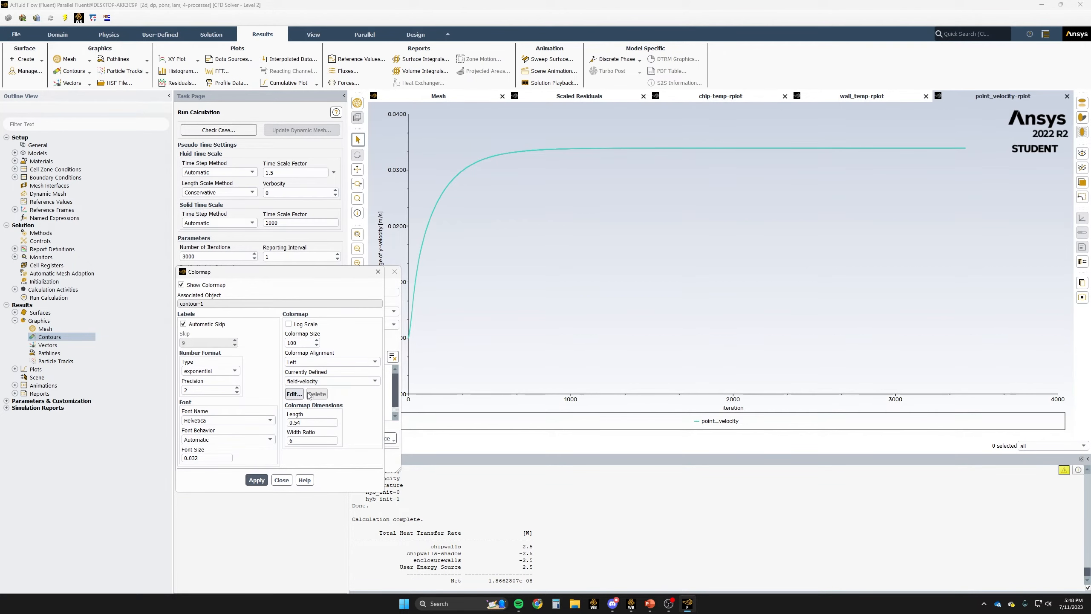
{"action": "left_click", "coordinate": [347, 383]}
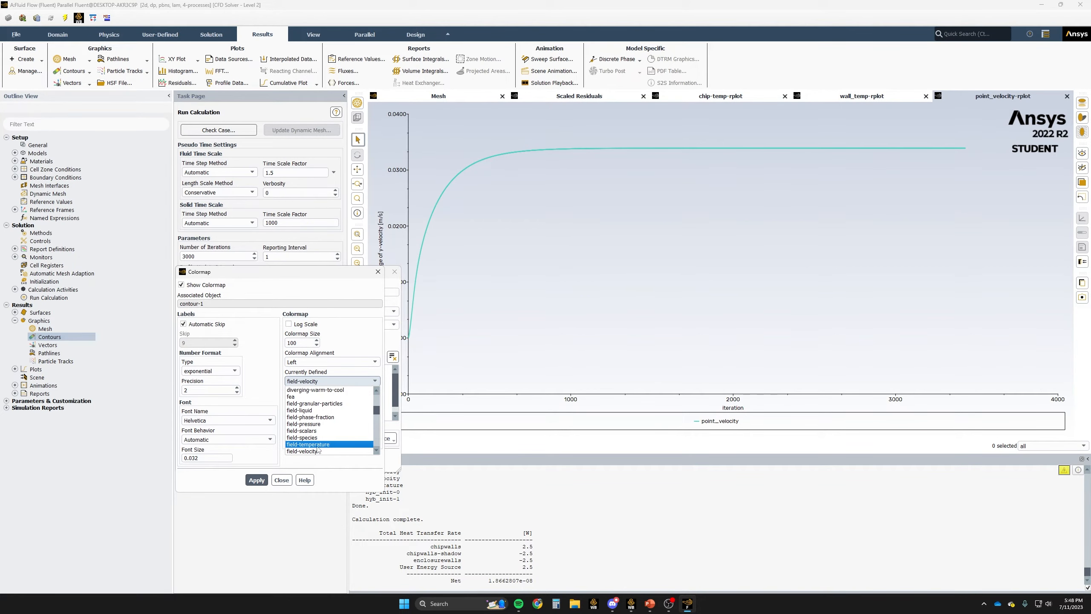
{"action": "scroll", "coordinate": [328, 439], "scroll_direction": "down", "scroll_amount": 1}
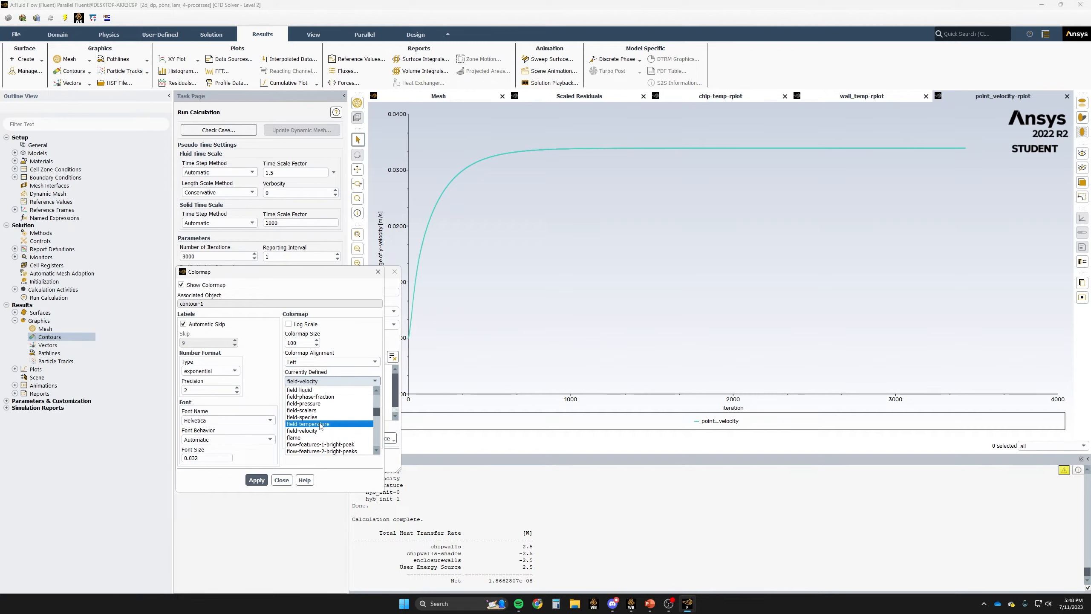
{"action": "left_click", "coordinate": [322, 429]}
{"action": "left_click", "coordinate": [258, 479]}
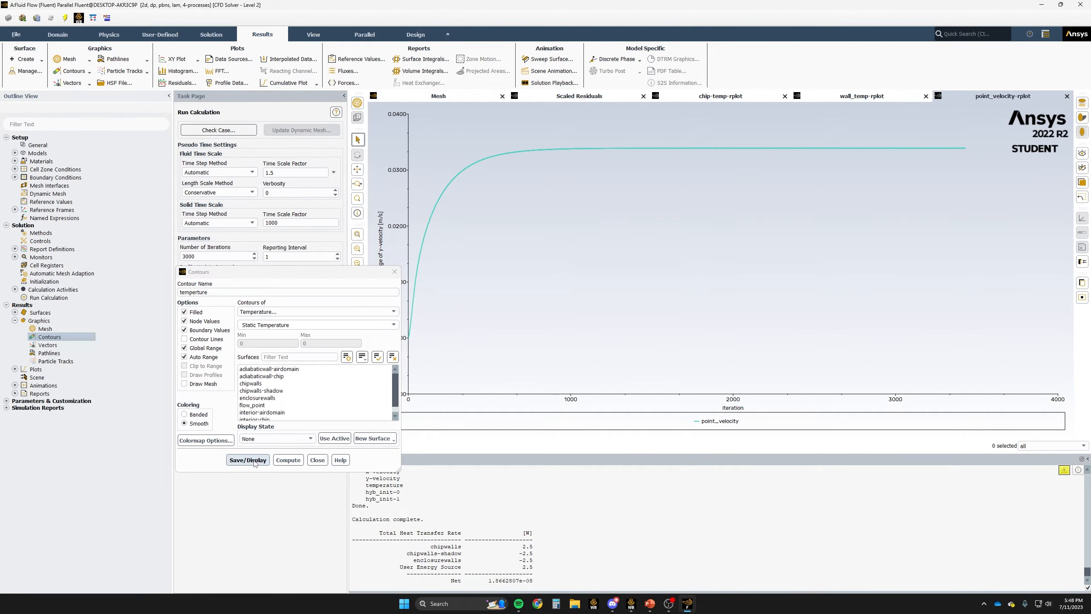
{"action": "left_click", "coordinate": [248, 460]}
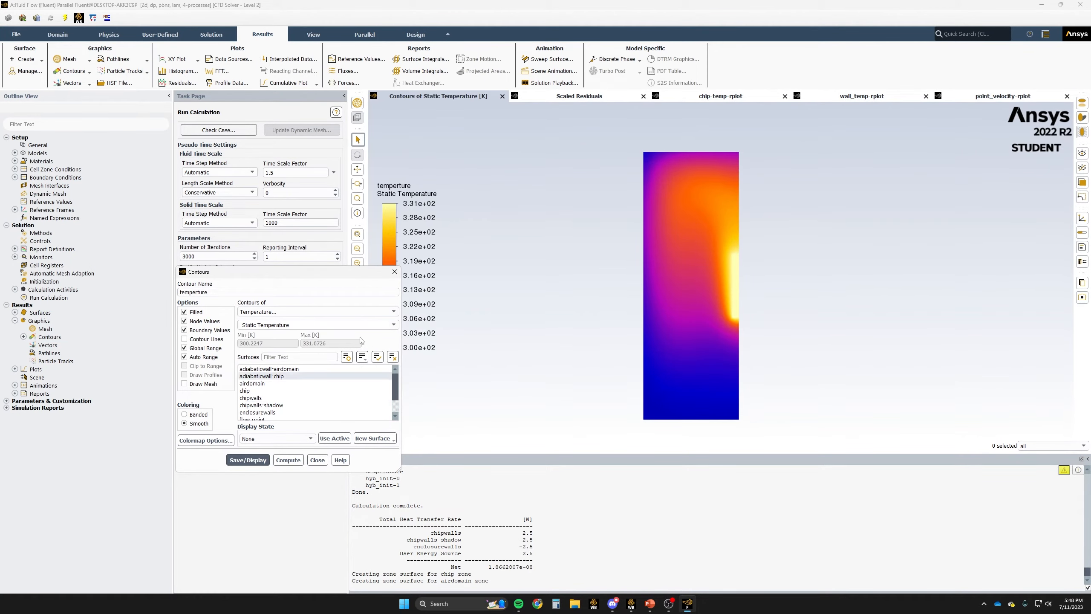
{"action": "left_click", "coordinate": [394, 271]}
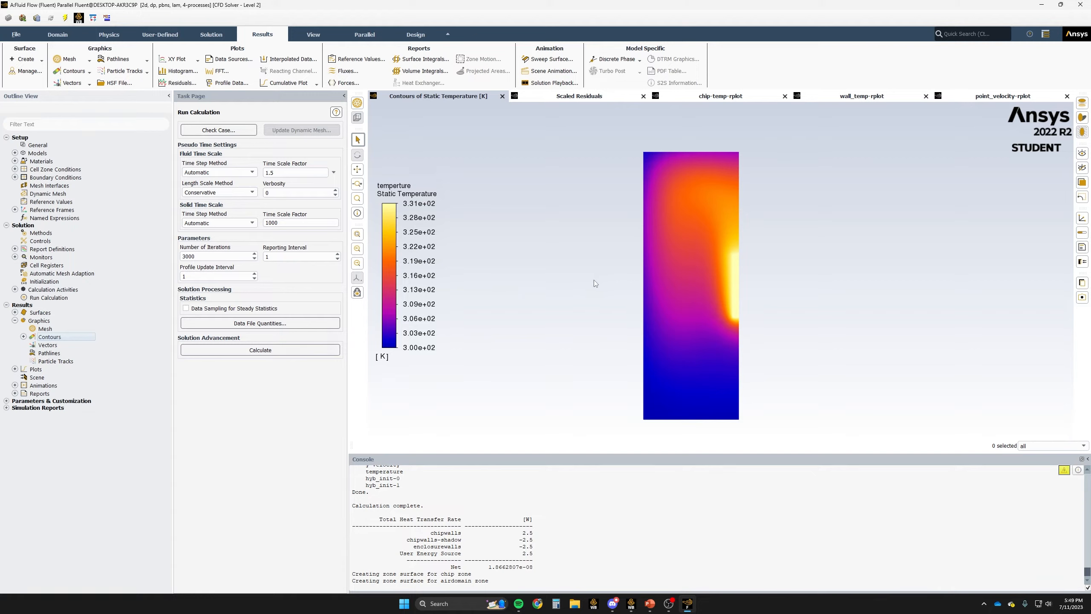
- Start a new velocity vector plot coloured by static temperature and assign it the field-temperature colormap
{"action": "right_click", "coordinate": [65, 348]}
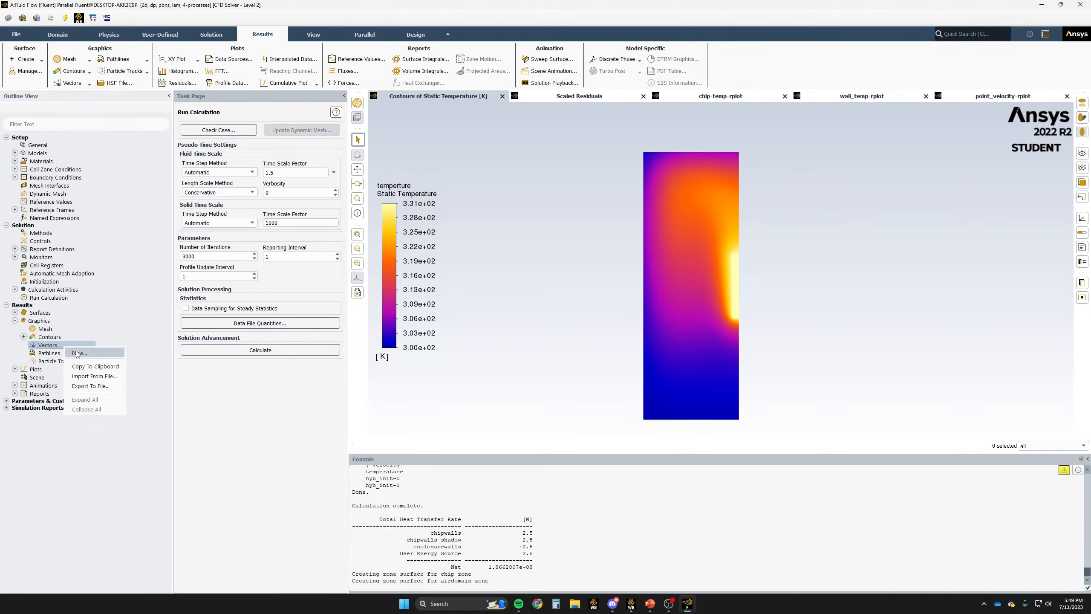
{"action": "left_click", "coordinate": [77, 353]}
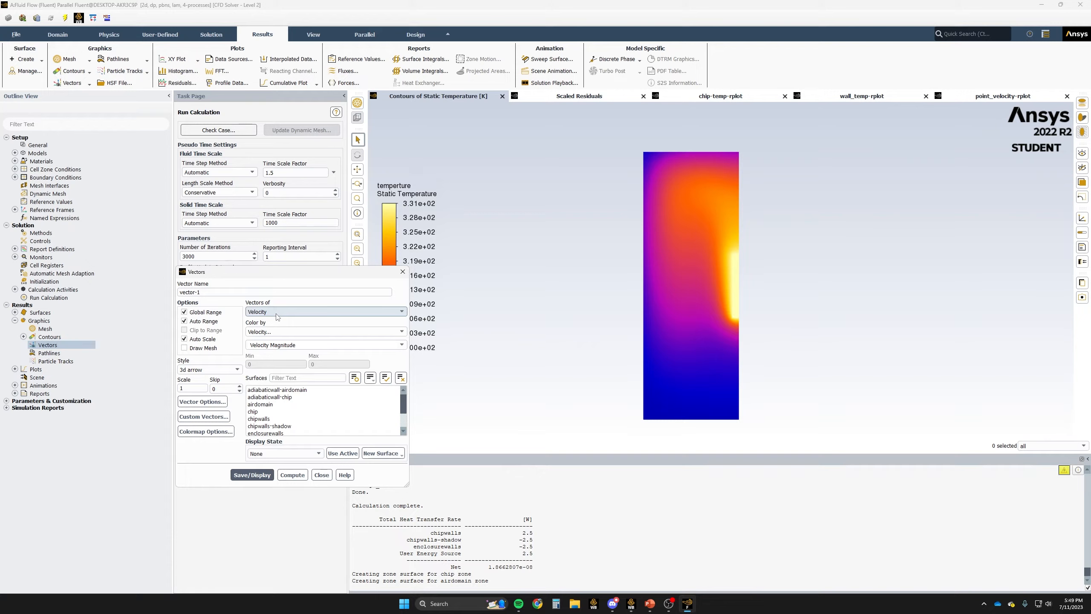
{"action": "left_click", "coordinate": [264, 335]}
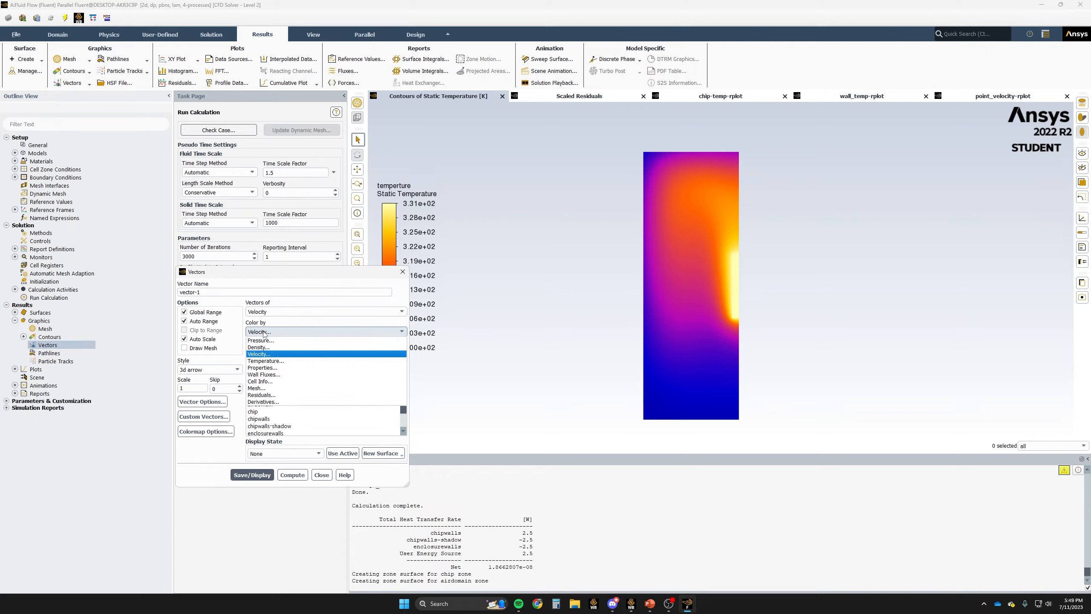
{"action": "left_click", "coordinate": [271, 362]}
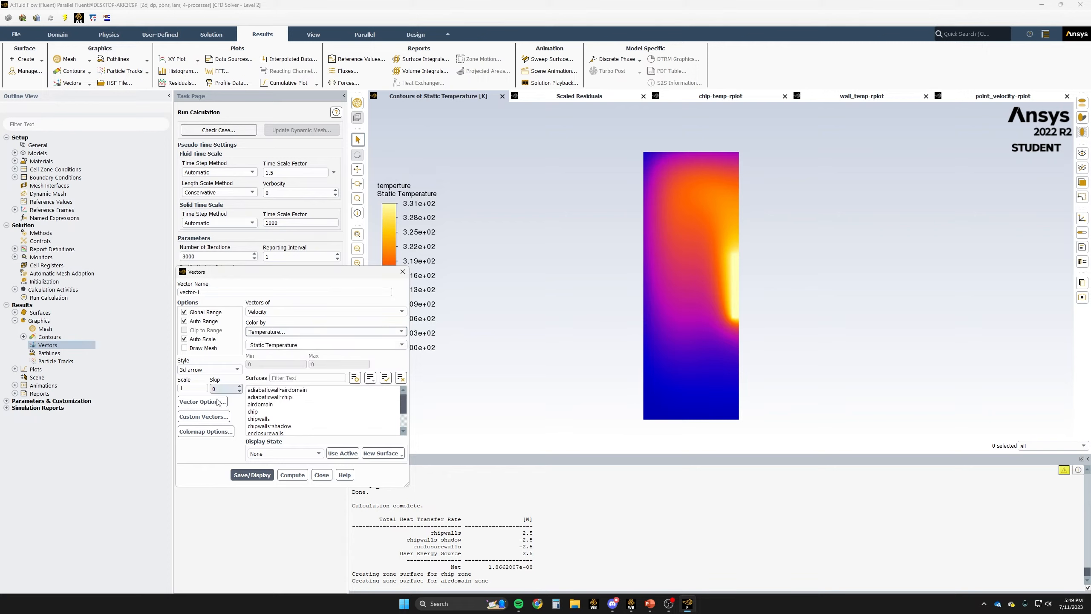
{"action": "left_click", "coordinate": [208, 432]}
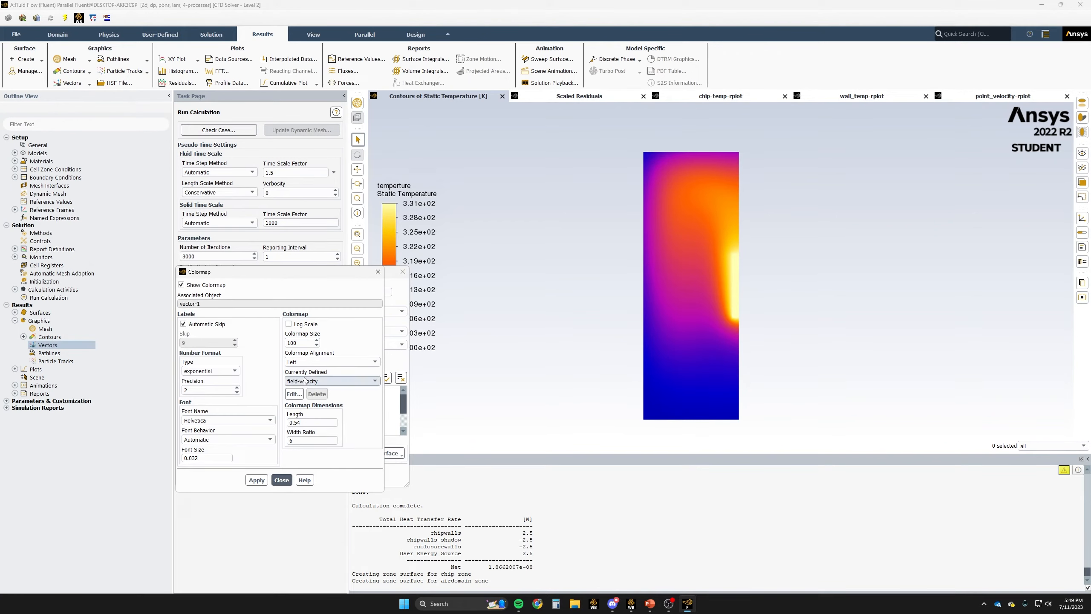
{"action": "left_click", "coordinate": [335, 382]}
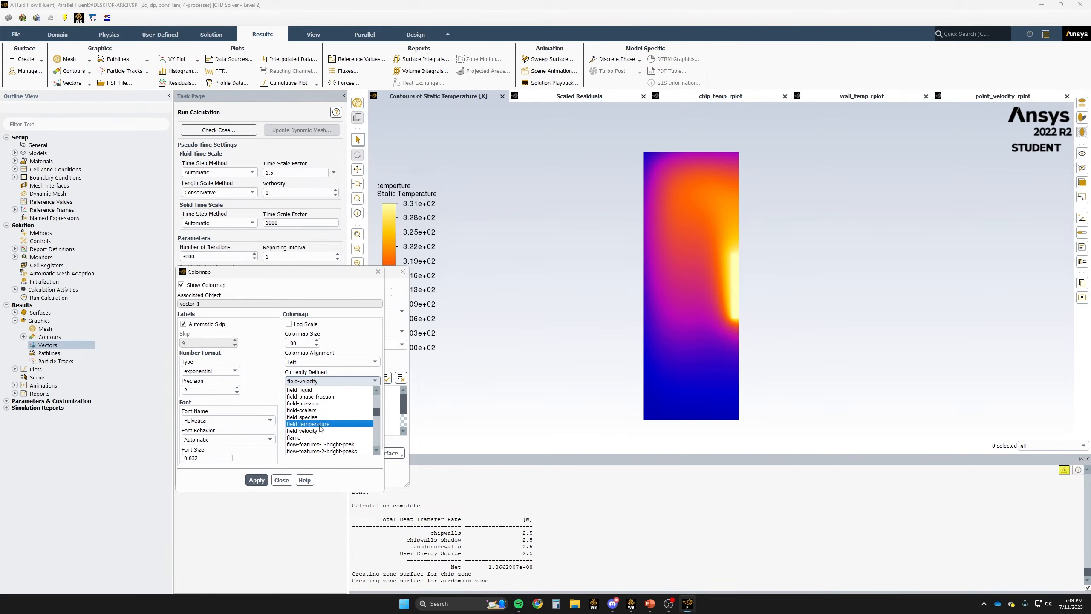
{"action": "left_click", "coordinate": [320, 424]}
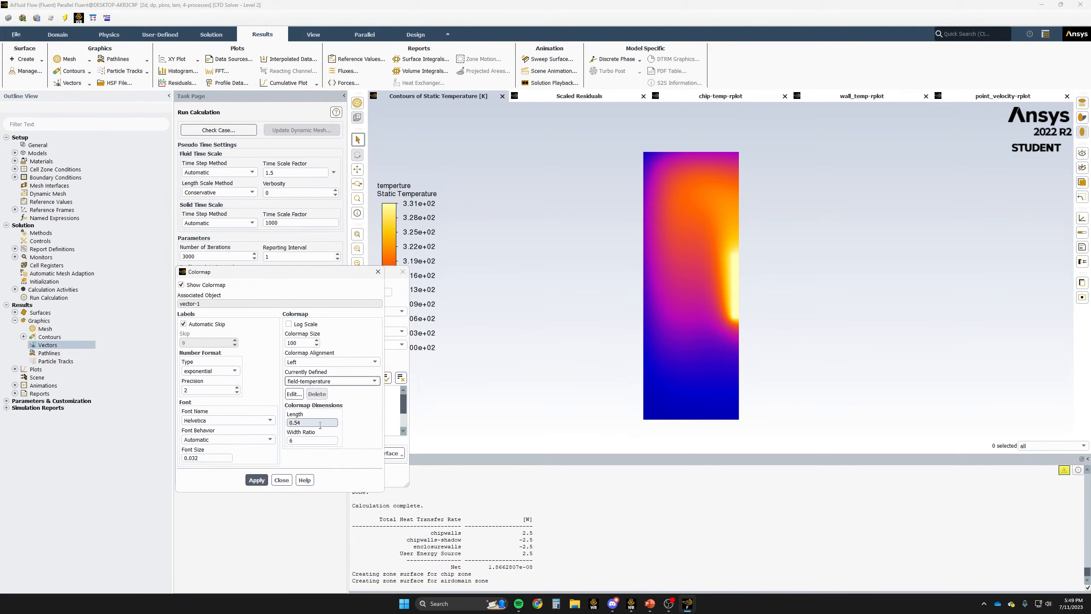
{"action": "left_click", "coordinate": [257, 480]}
{"action": "left_click", "coordinate": [281, 480]}
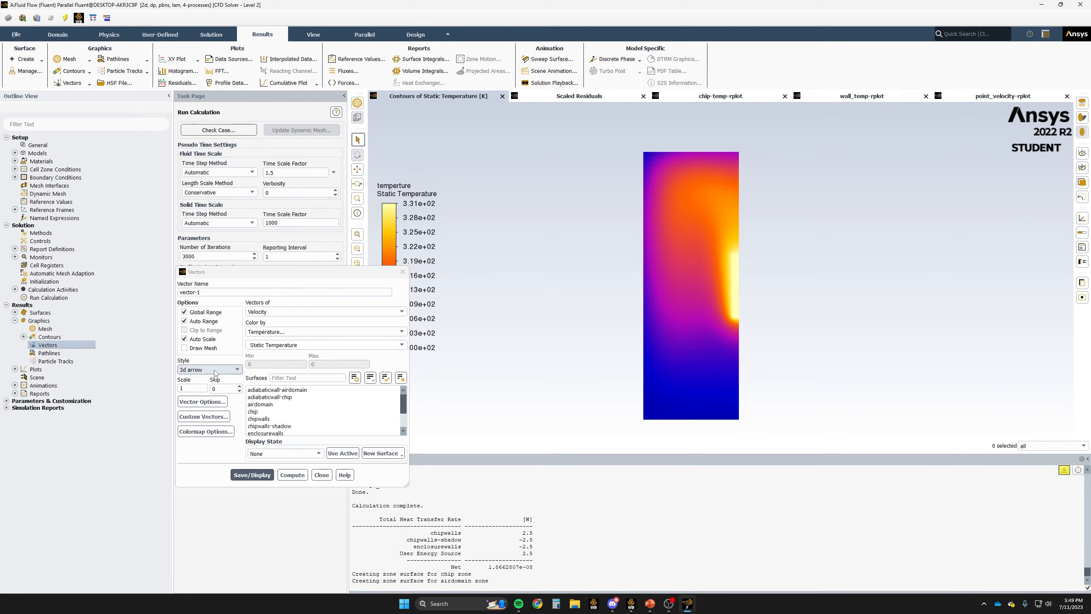
- Set the vector scale to 0.2 and skip to 10, then save and display the vector plot
{"action": "double_click", "coordinate": [191, 388]}
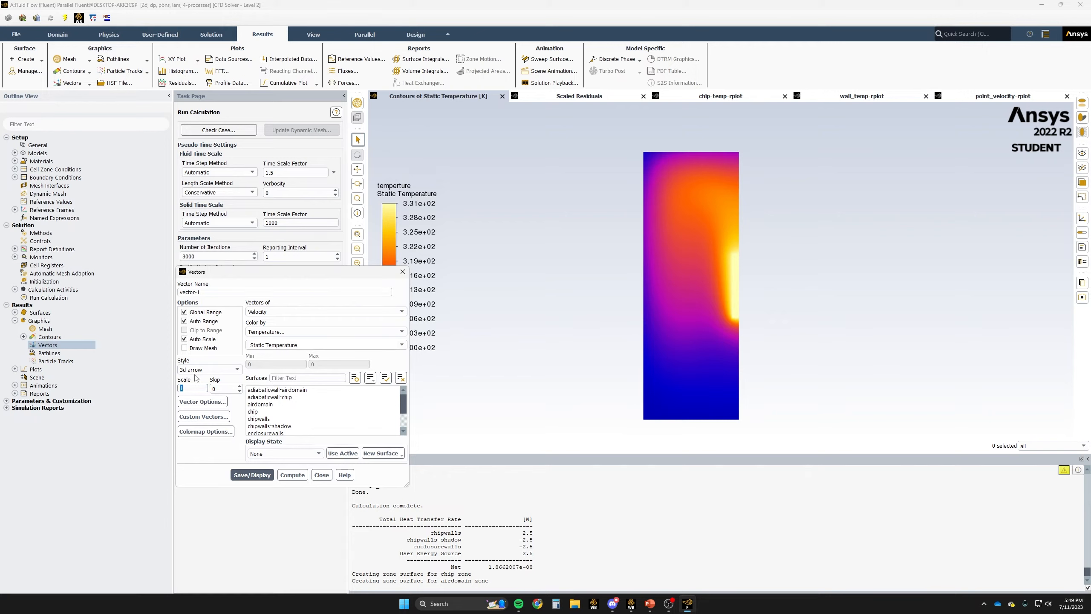
{"action": "type", "text": ".2"}
{"action": "left_click", "coordinate": [217, 389]}
{"action": "double_click", "coordinate": [217, 389]}
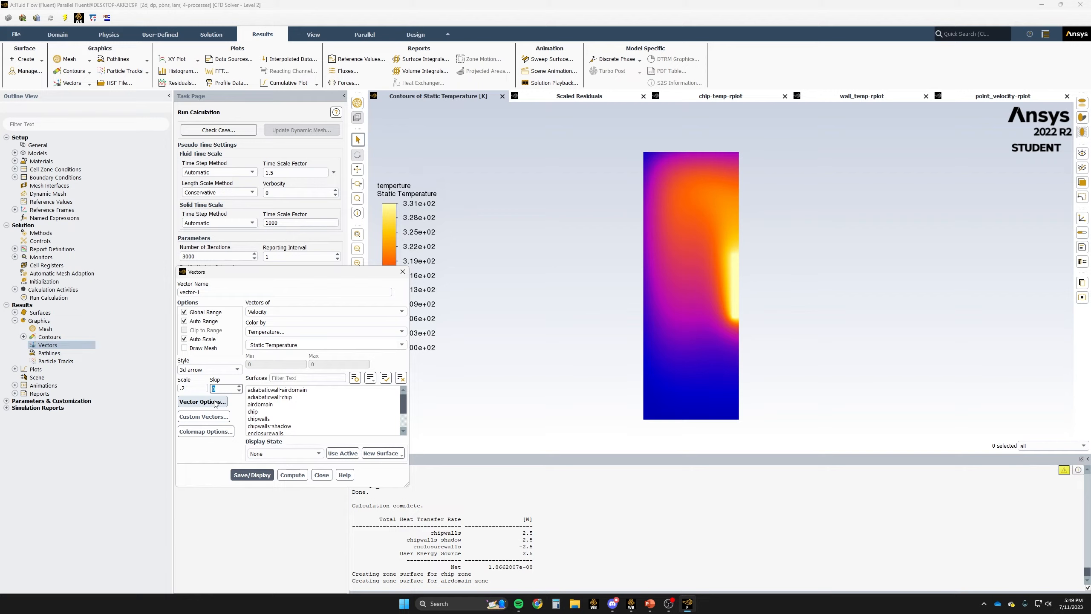
{"action": "left_click", "coordinate": [213, 463]}
{"action": "left_click", "coordinate": [243, 475]}
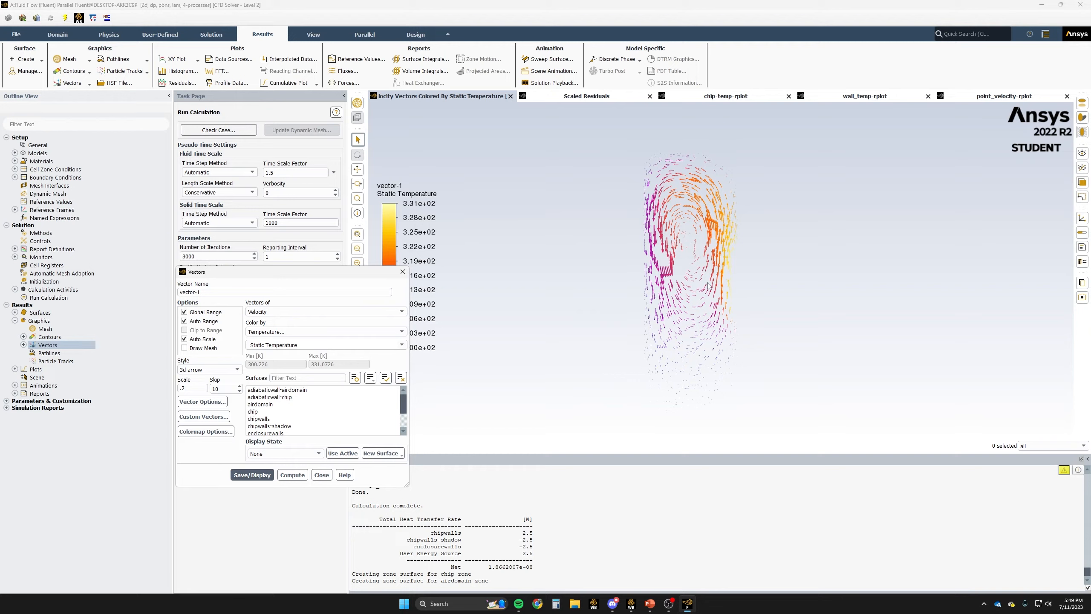
{"action": "scroll", "coordinate": [709, 287], "scroll_direction": "up", "scroll_amount": 2}
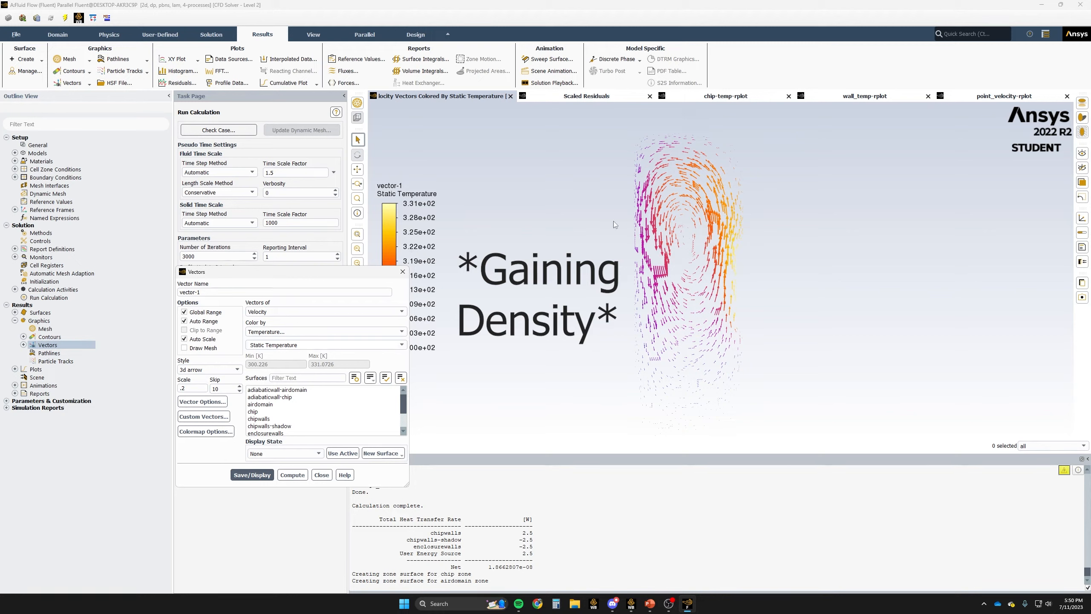
{"action": "left_click", "coordinate": [321, 475]}
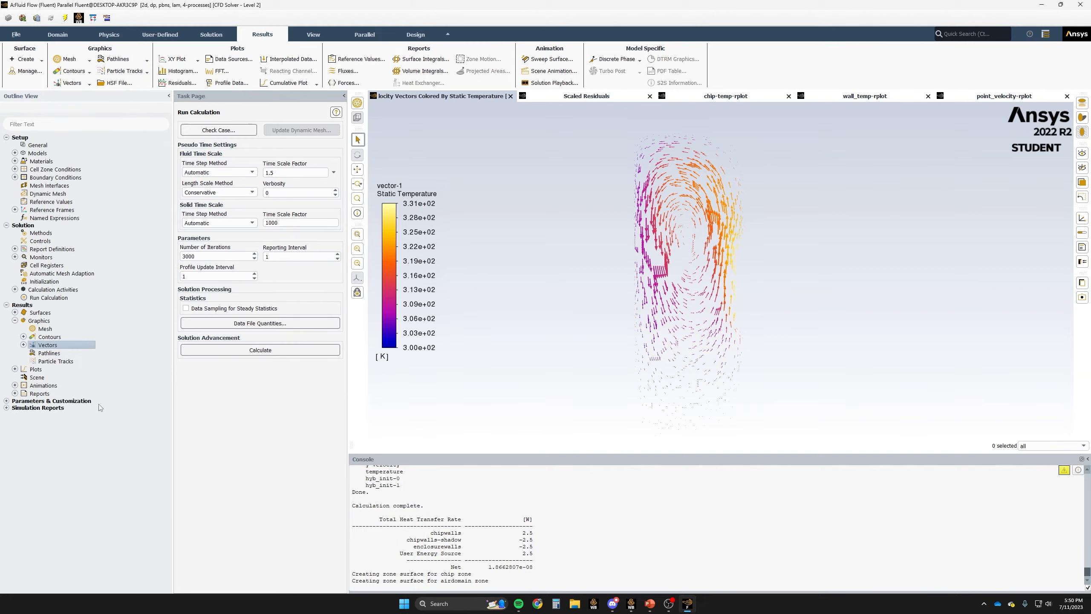
- Create and display a contour named density that plots density
{"action": "left_click", "coordinate": [23, 337]}
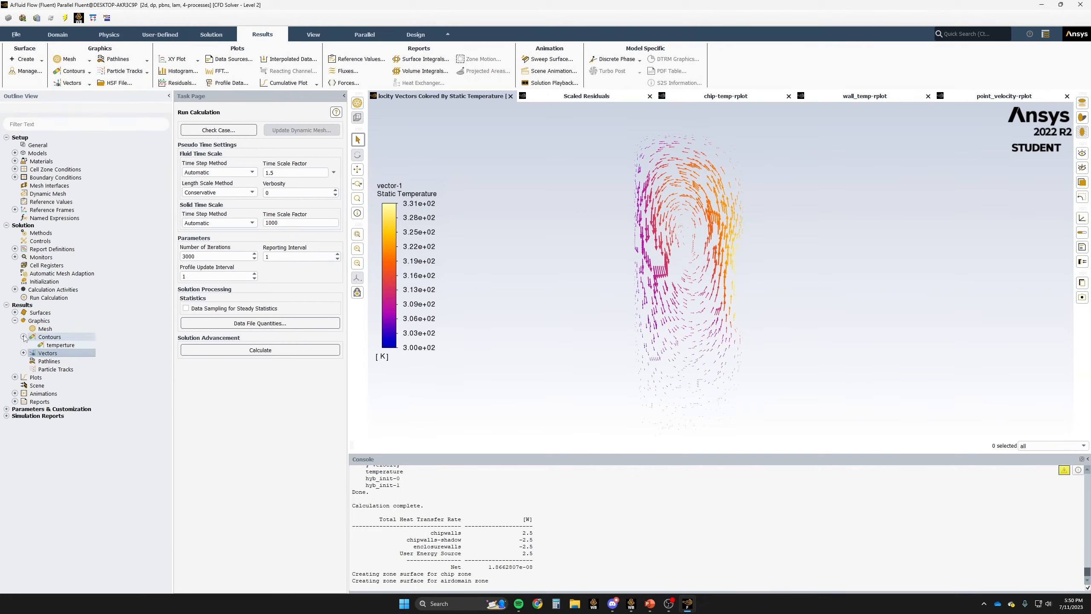
{"action": "right_click", "coordinate": [53, 339]}
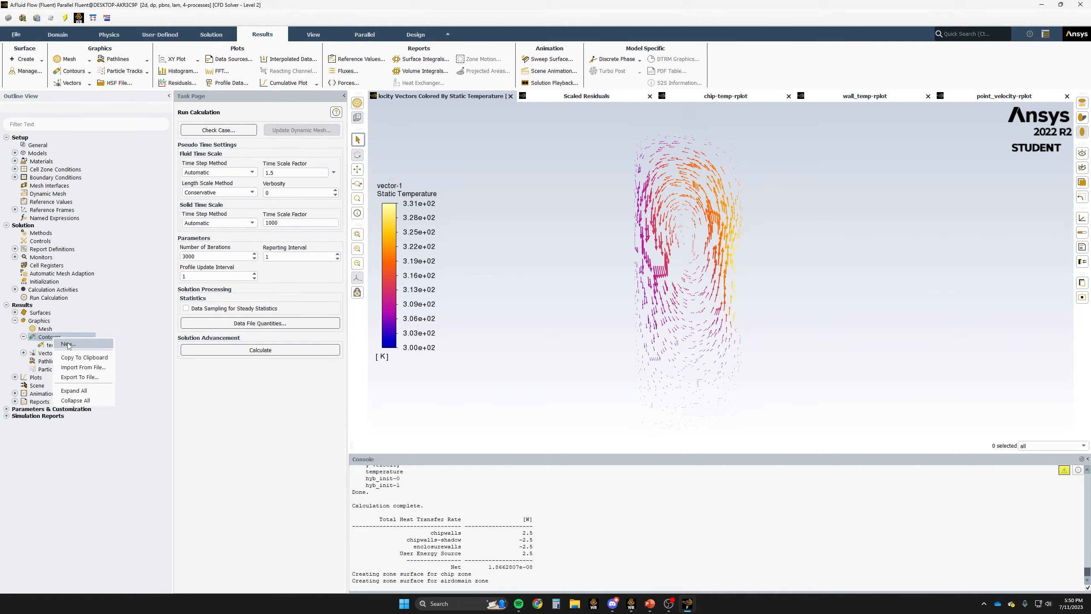
{"action": "left_click", "coordinate": [69, 344]}
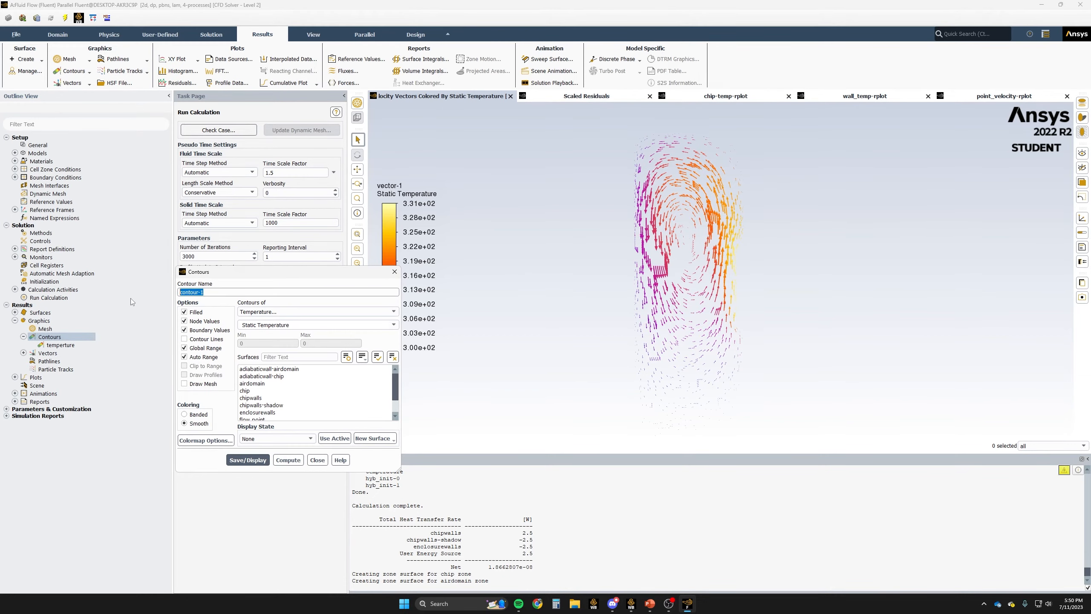
{"action": "type", "text": "density"}
{"action": "left_click", "coordinate": [254, 311]}
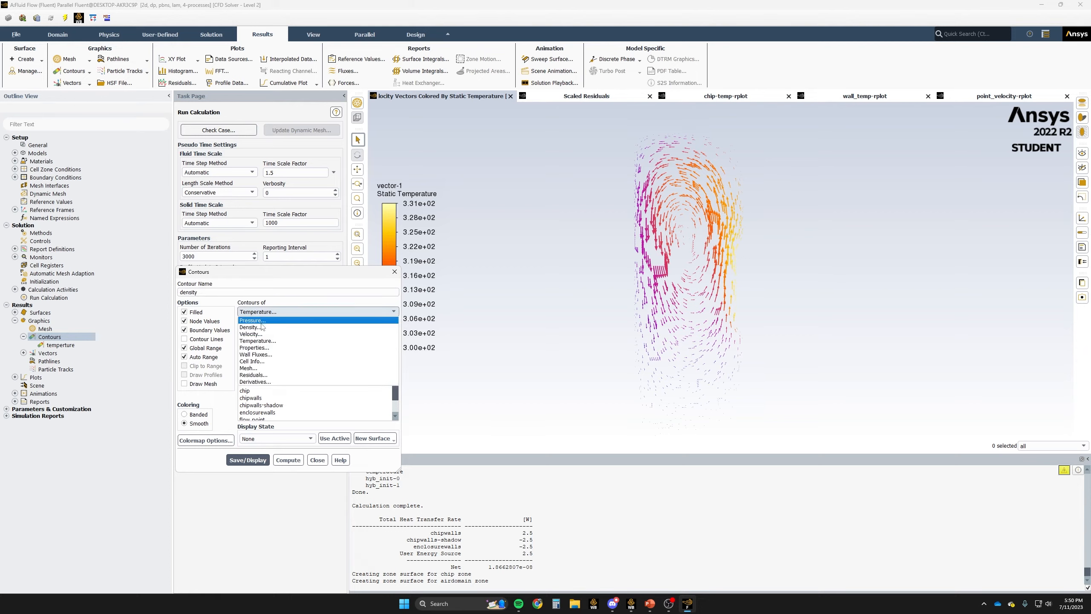
{"action": "left_click", "coordinate": [258, 327]}
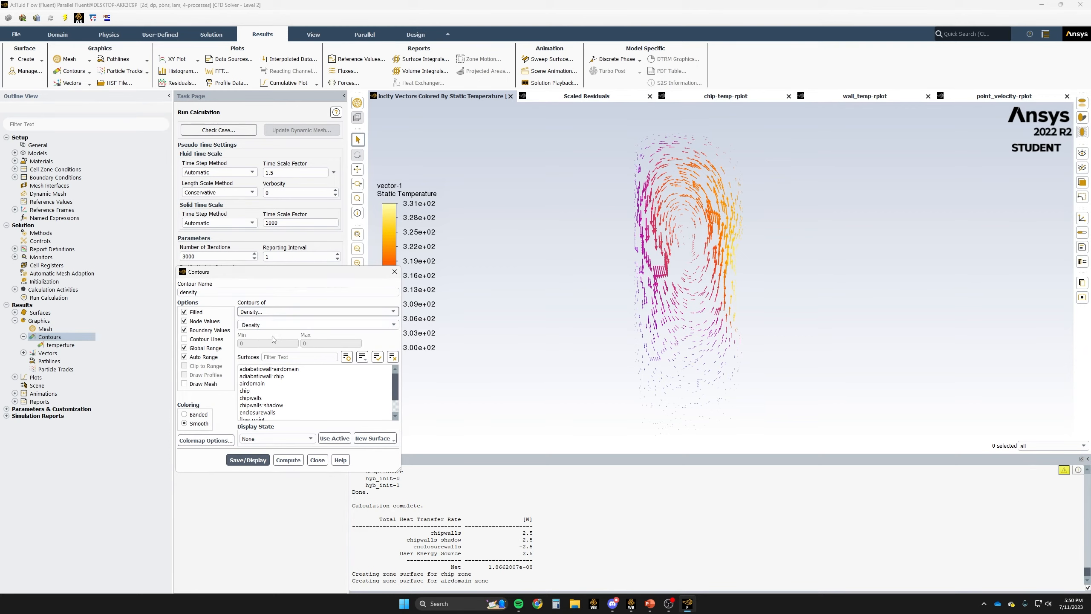
{"action": "left_click", "coordinate": [248, 460]}
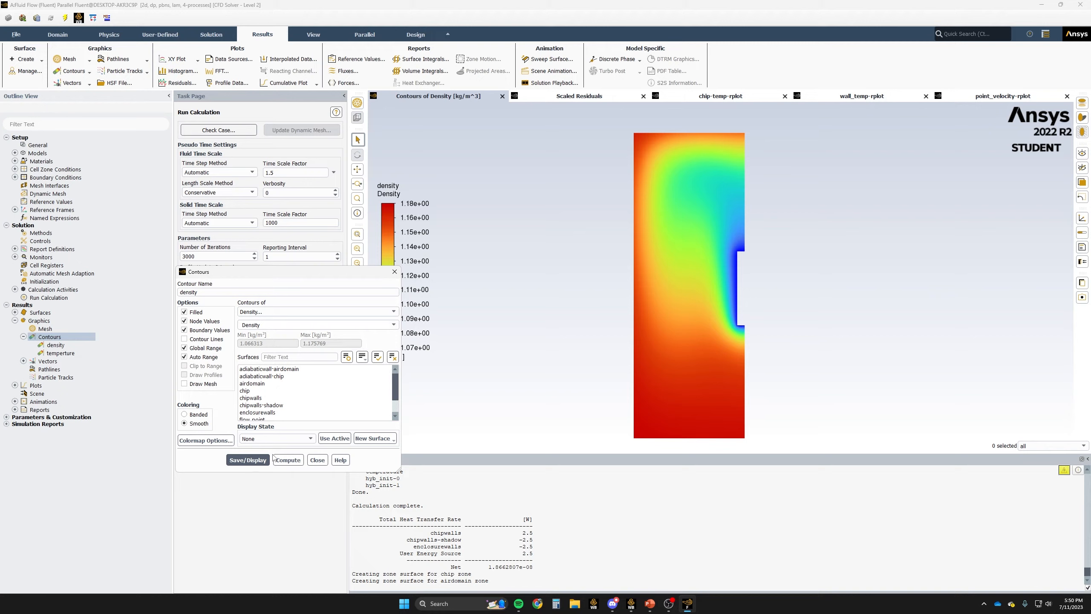
{"action": "left_click", "coordinate": [395, 271]}
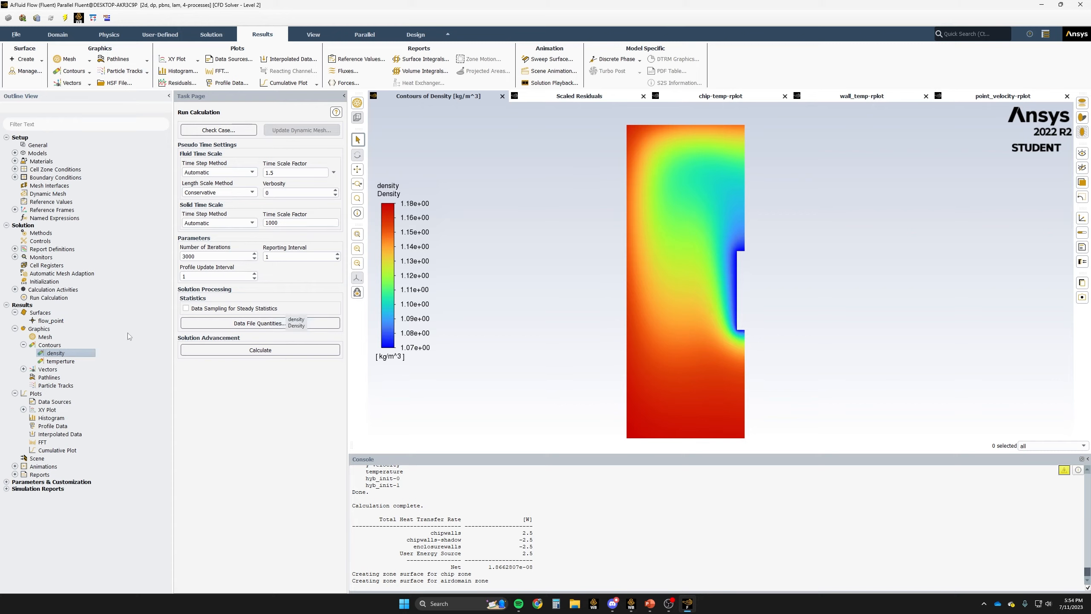
- Create a line surface with the line tool enabled, running from the origin to x1 = -0.015 m at y = 0
{"action": "right_click", "coordinate": [41, 315]}
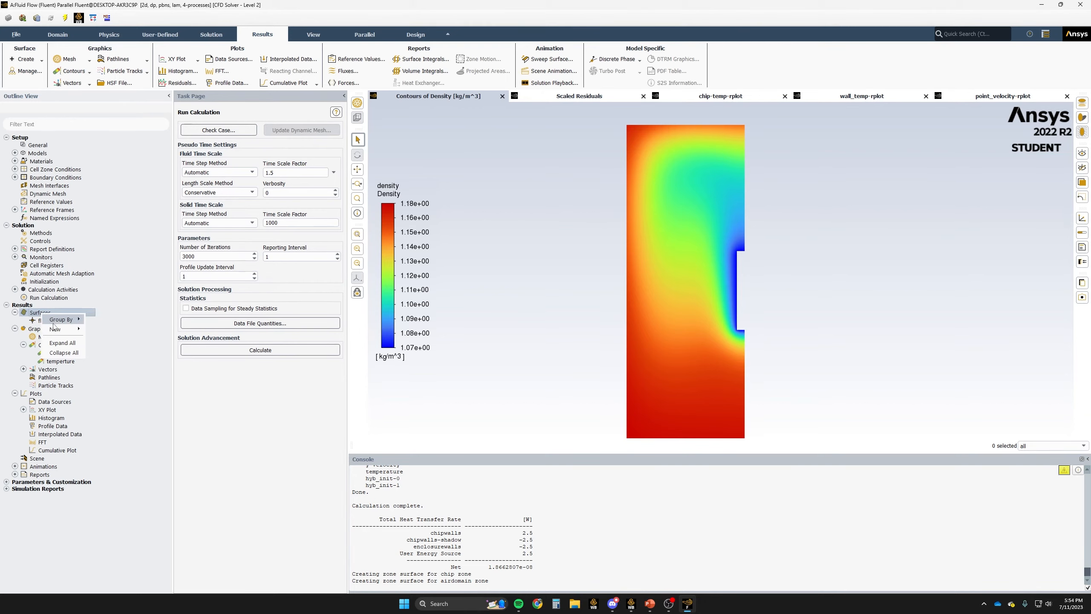
{"action": "mouse_move", "coordinate": [71, 329]}
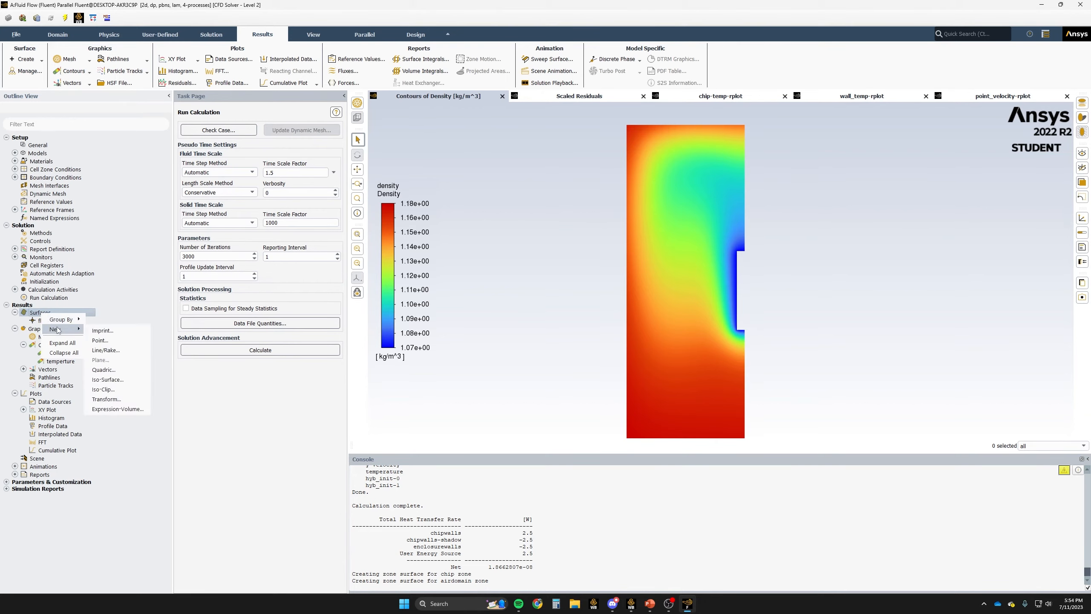
{"action": "left_click", "coordinate": [106, 350]}
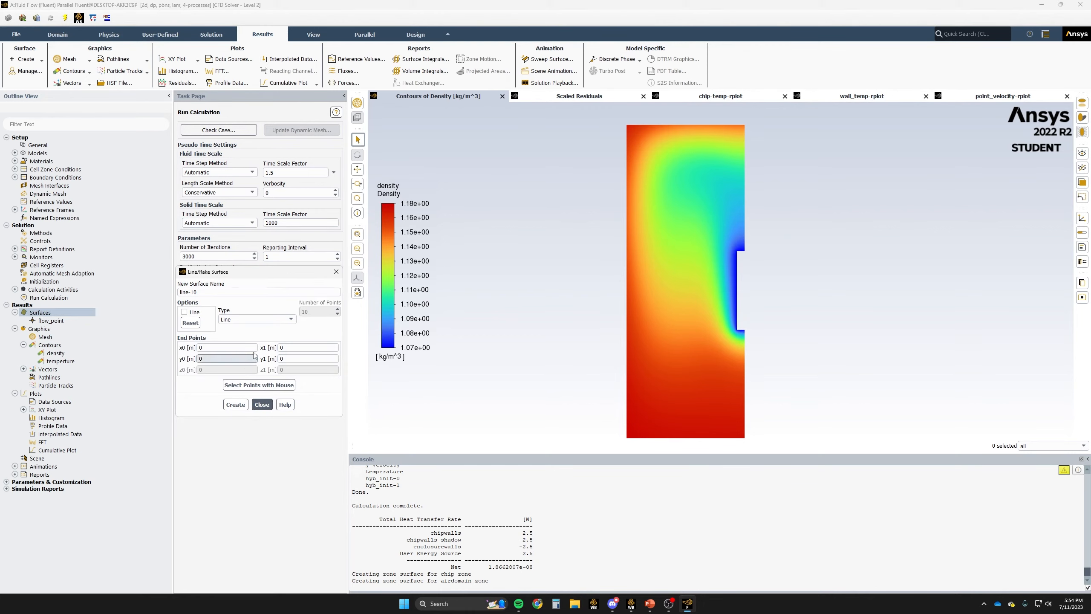
{"action": "left_click", "coordinate": [184, 312]}
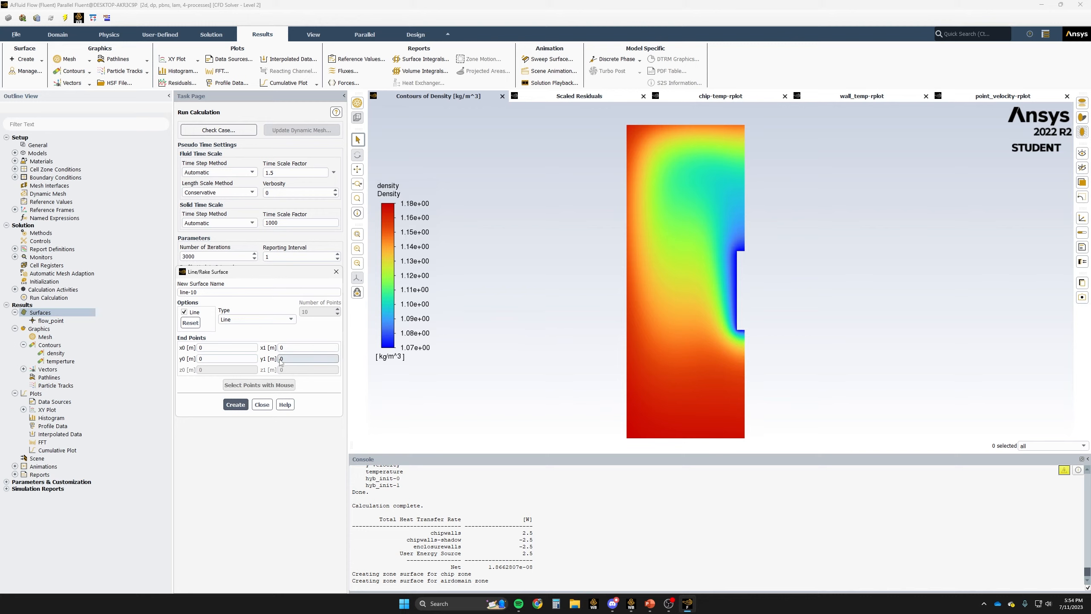
{"action": "left_click", "coordinate": [289, 348]}
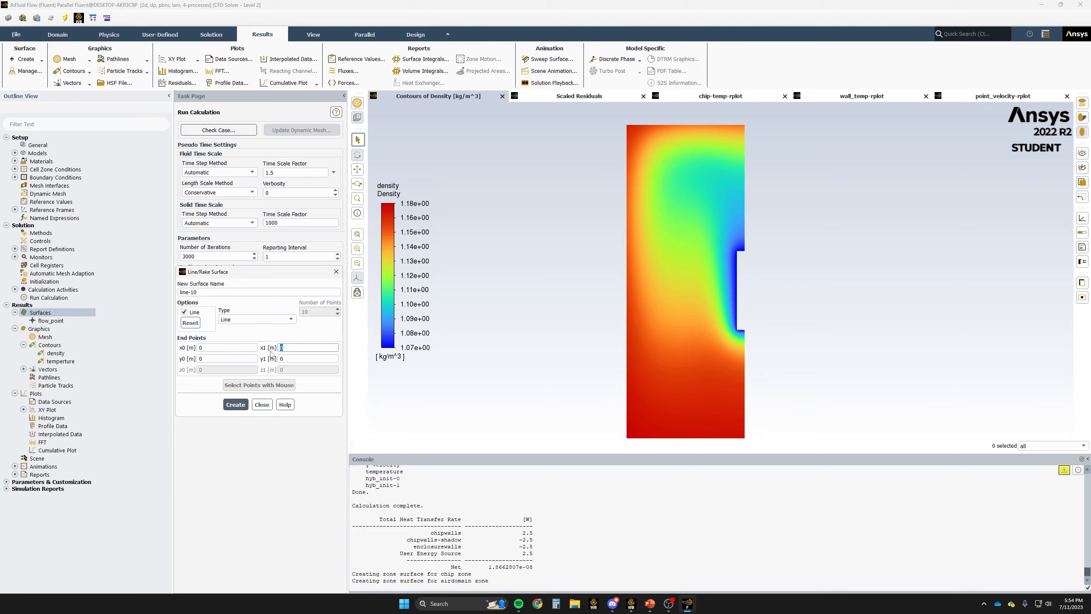
{"action": "type", "text": "-.015"}
{"action": "left_click", "coordinate": [237, 405]}
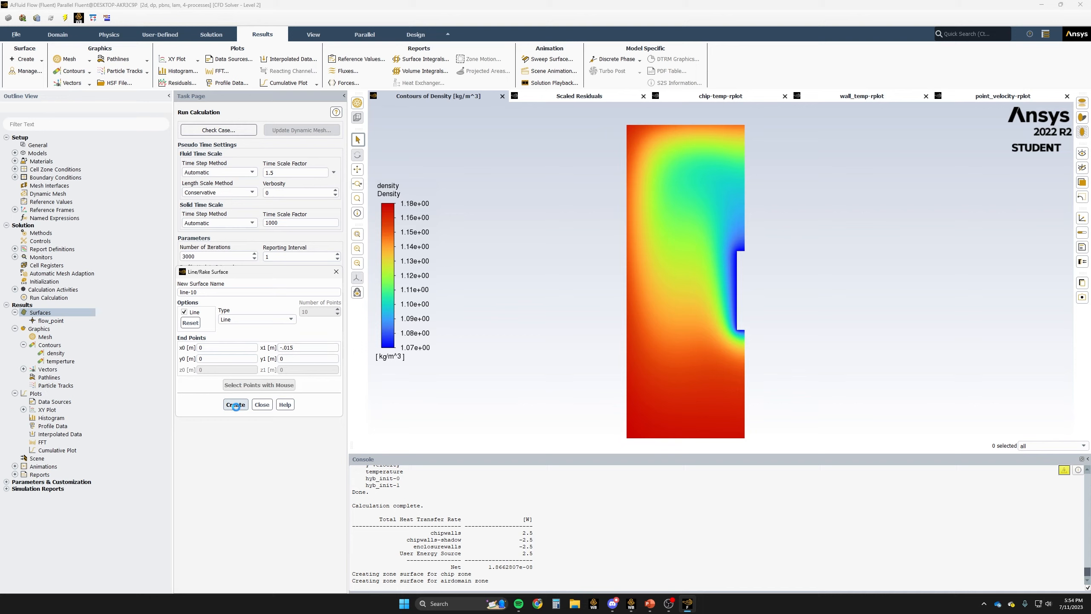
{"action": "left_click", "coordinate": [261, 405]}
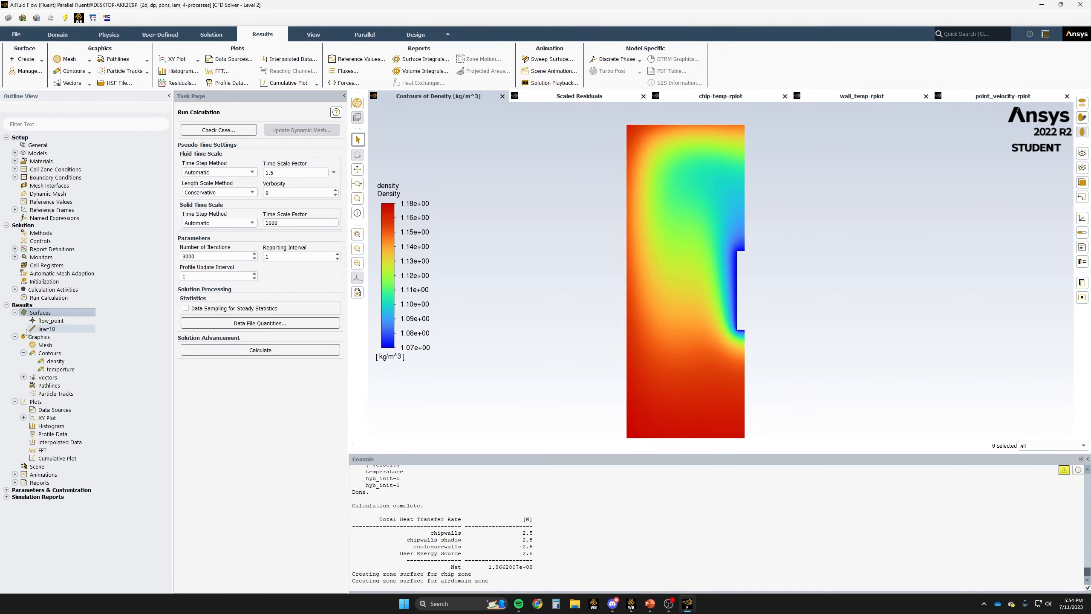
- Add the new line surface to the active window showing the density contours
{"action": "right_click", "coordinate": [46, 329]}
{"action": "mouse_move", "coordinate": [73, 392]}
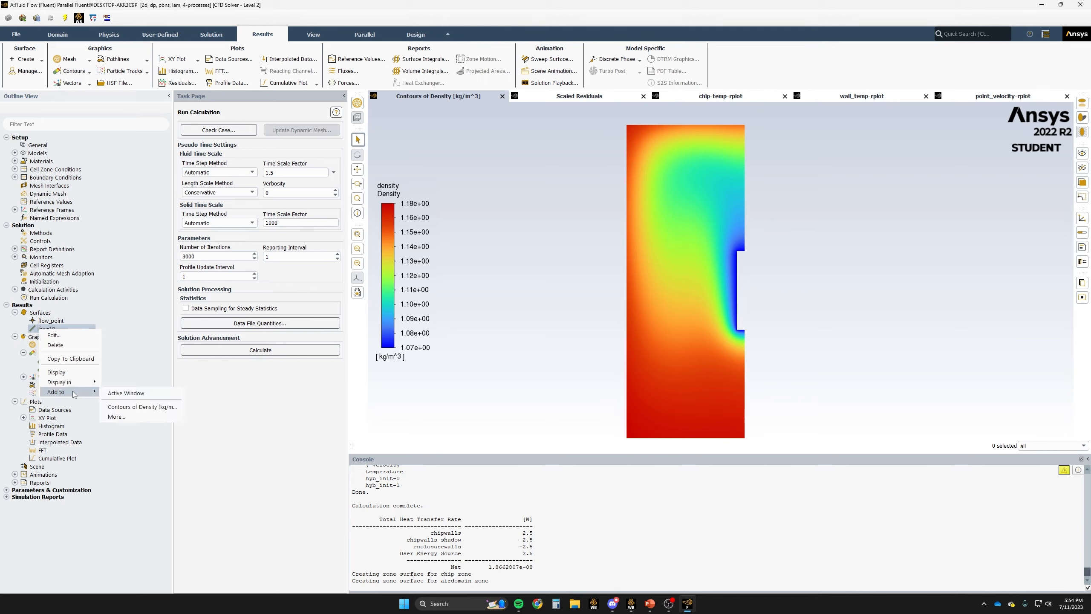
{"action": "left_click", "coordinate": [121, 394]}
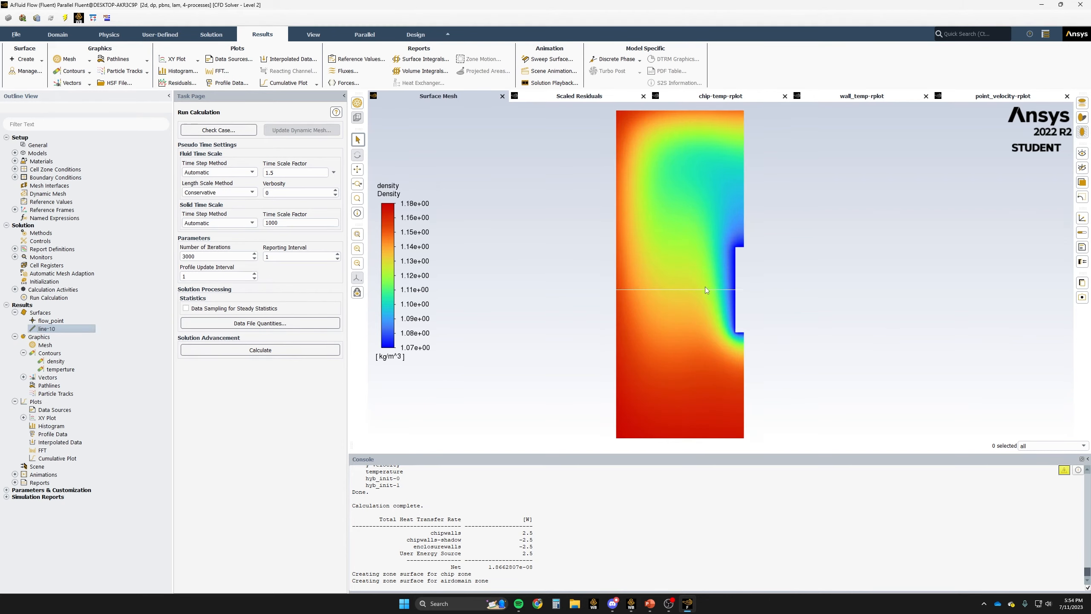
- Start a new XY plot named temp_plot with static temperature as the Y-axis function
{"action": "scroll", "coordinate": [697, 297], "scroll_direction": "up", "scroll_amount": 4}
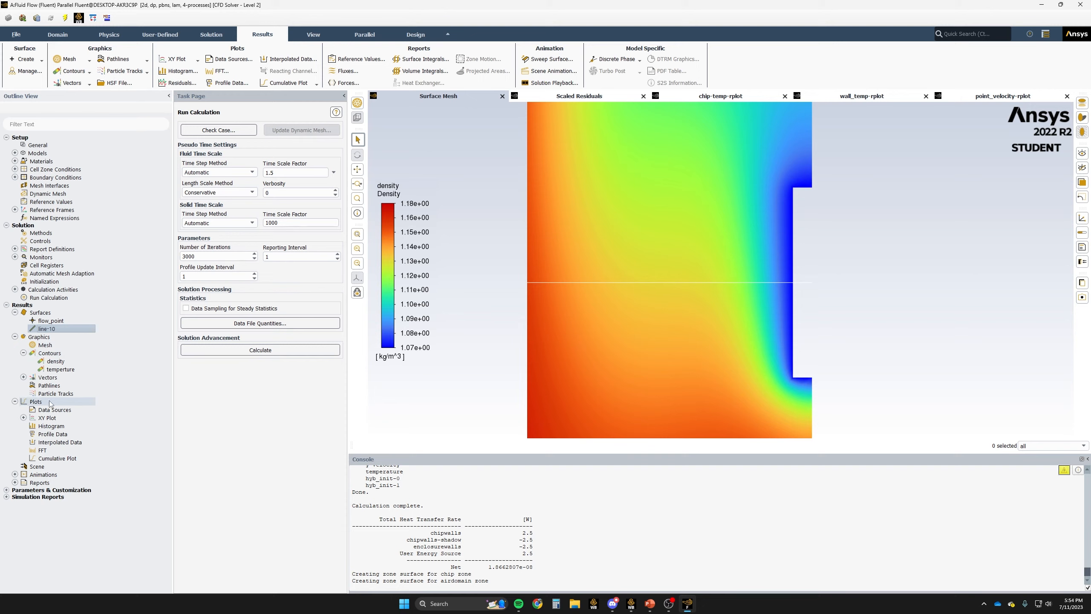
{"action": "right_click", "coordinate": [48, 418]}
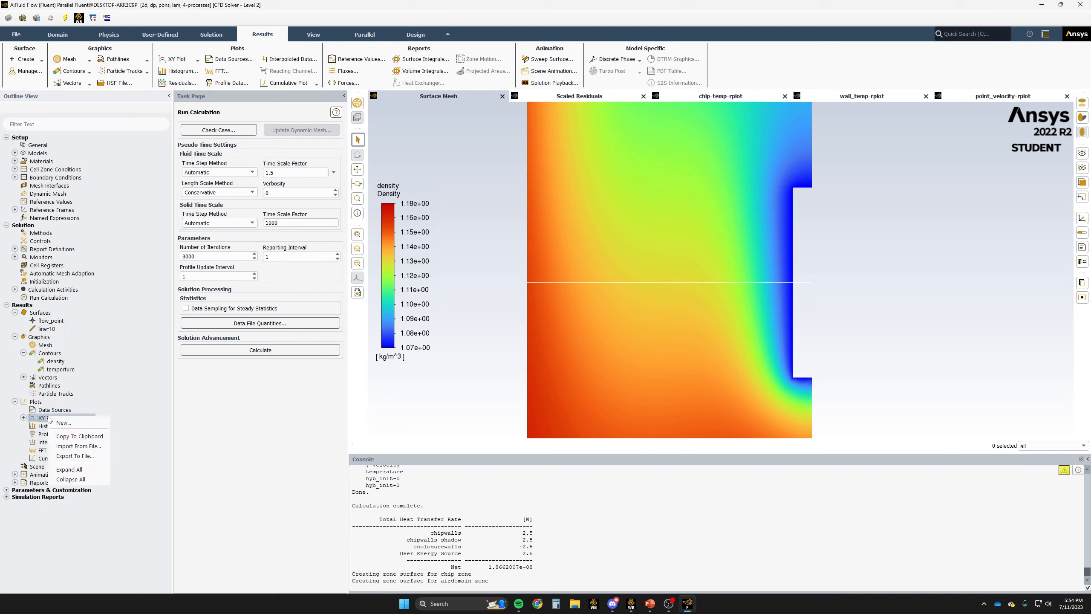
{"action": "left_click", "coordinate": [69, 423]}
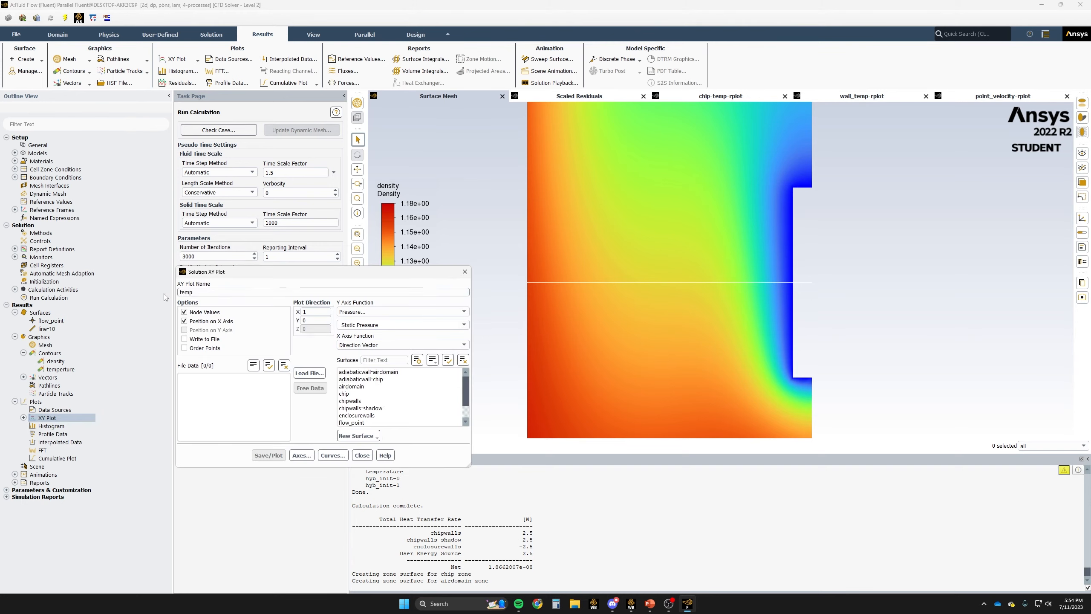
{"action": "type", "text": "temp_plot"}
{"action": "left_click", "coordinate": [379, 312]}
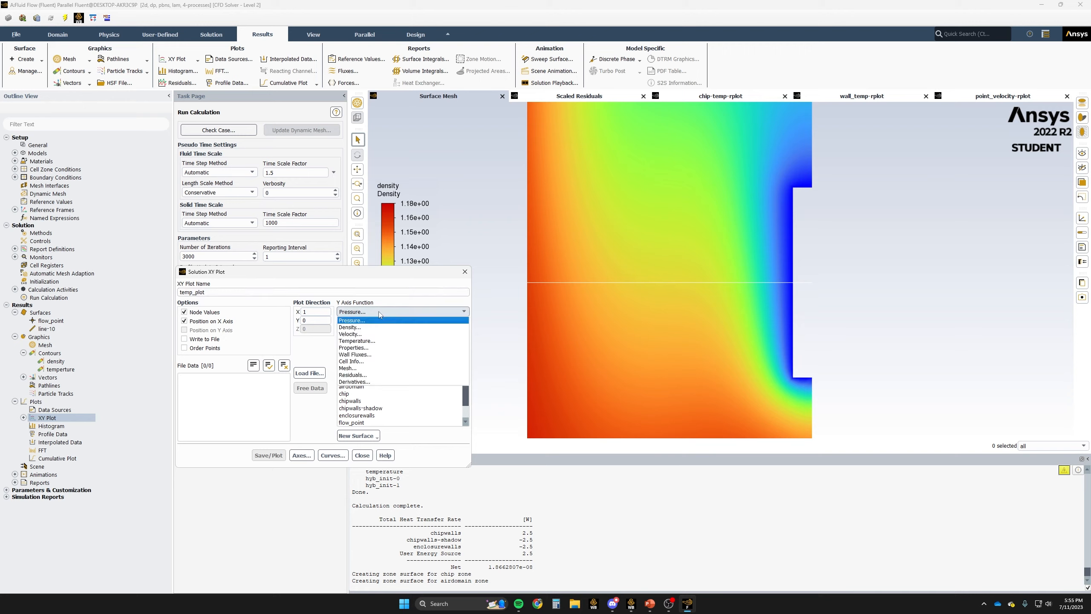
{"action": "left_click", "coordinate": [355, 342]}
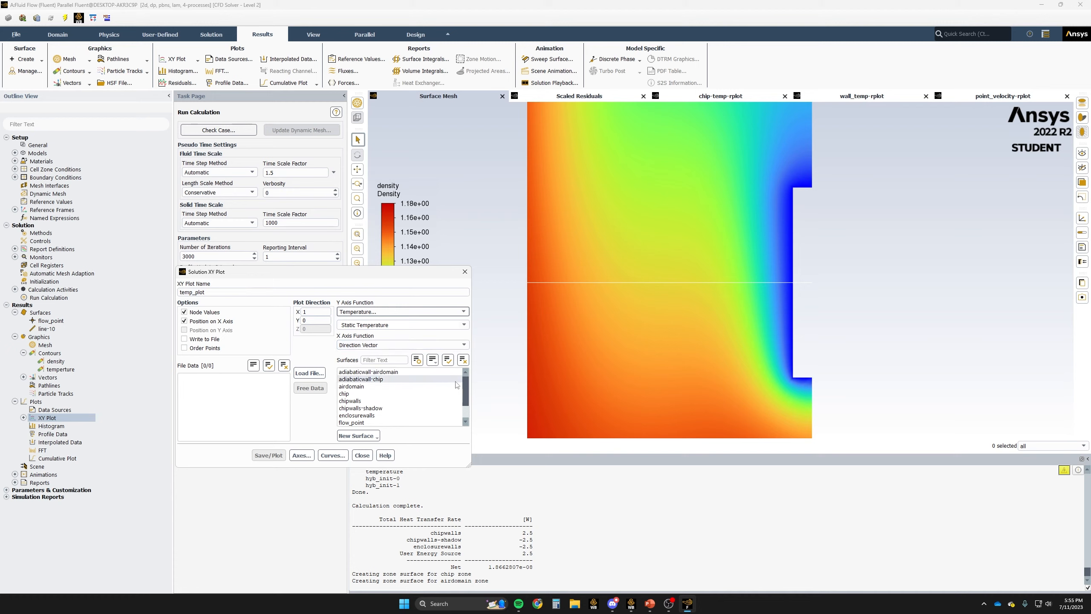
- Save and plot the temperature profile along the line-10 surface, and close the plot setup
{"action": "left_click_drag", "start_coordinate": [466, 386], "coordinate": [466, 401]}
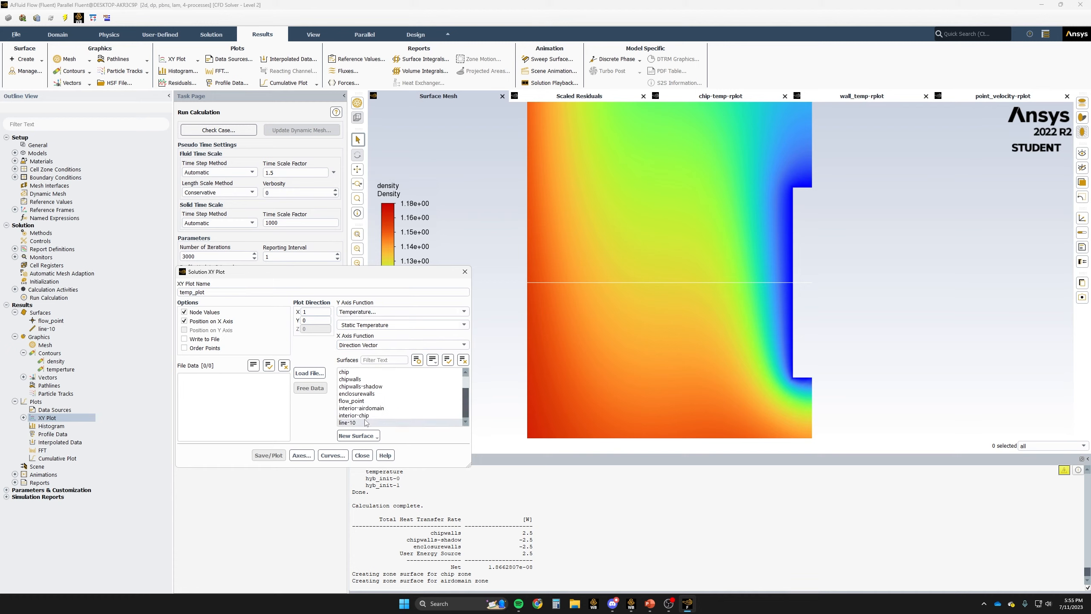
{"action": "left_click", "coordinate": [356, 422]}
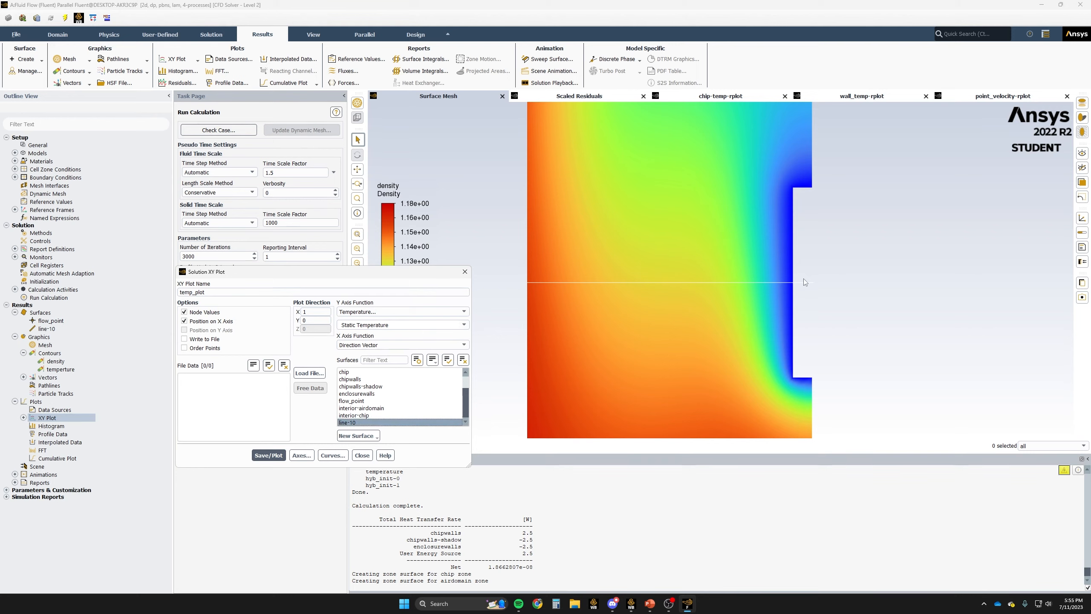
{"action": "left_click", "coordinate": [265, 457]}
{"action": "left_click_drag", "start_coordinate": [385, 275], "coordinate": [253, 267]}
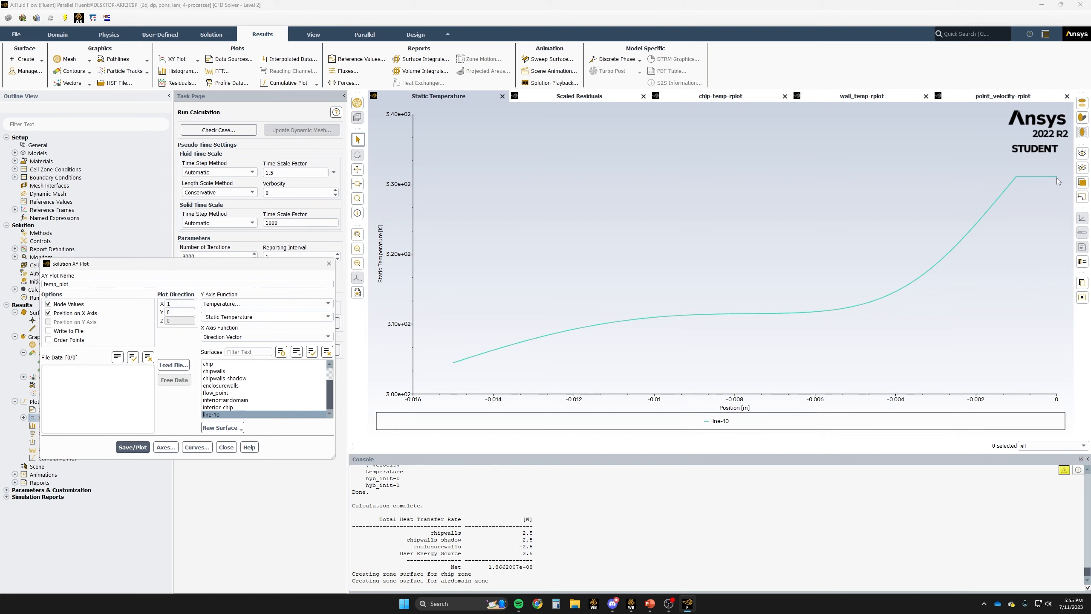
{"action": "mouse_move", "coordinate": [1058, 181]}
{"action": "mouse_move", "coordinate": [934, 271]}
{"action": "left_click", "coordinate": [227, 448]}
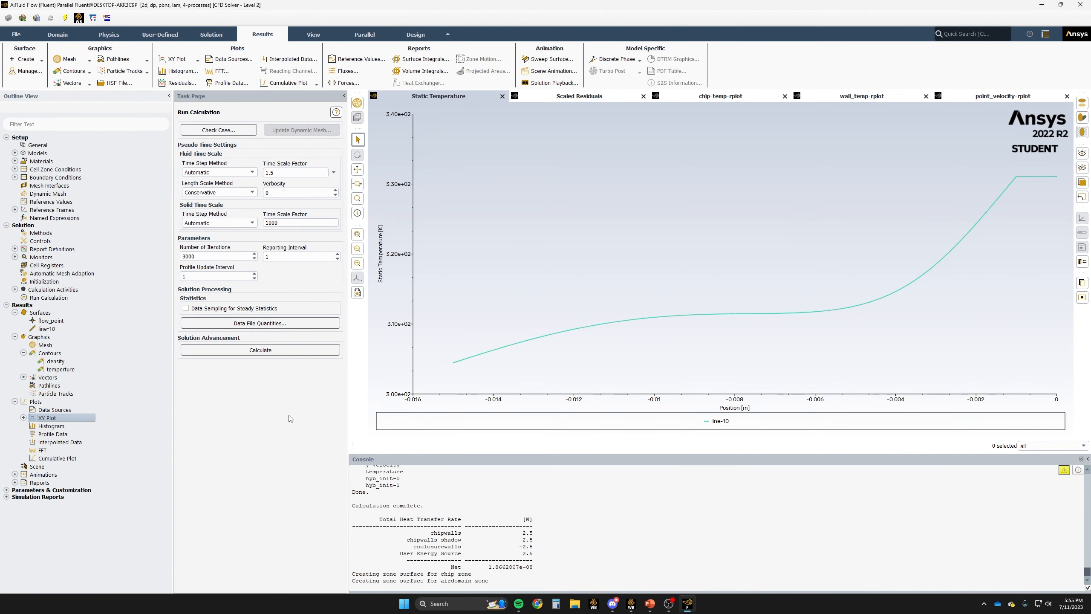
- Start another XY plot and name it velocity_plot
{"action": "right_click", "coordinate": [58, 418]}
{"action": "left_click", "coordinate": [71, 425]}
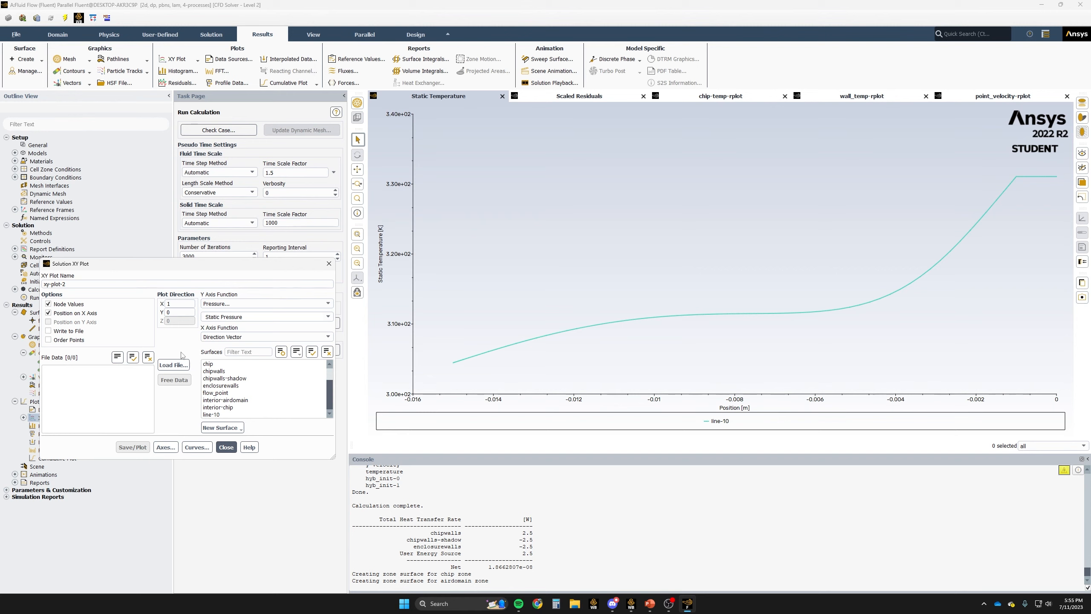
{"action": "left_click_drag", "start_coordinate": [100, 284], "coordinate": [6, 283]}
{"action": "type", "text": "velocity"}
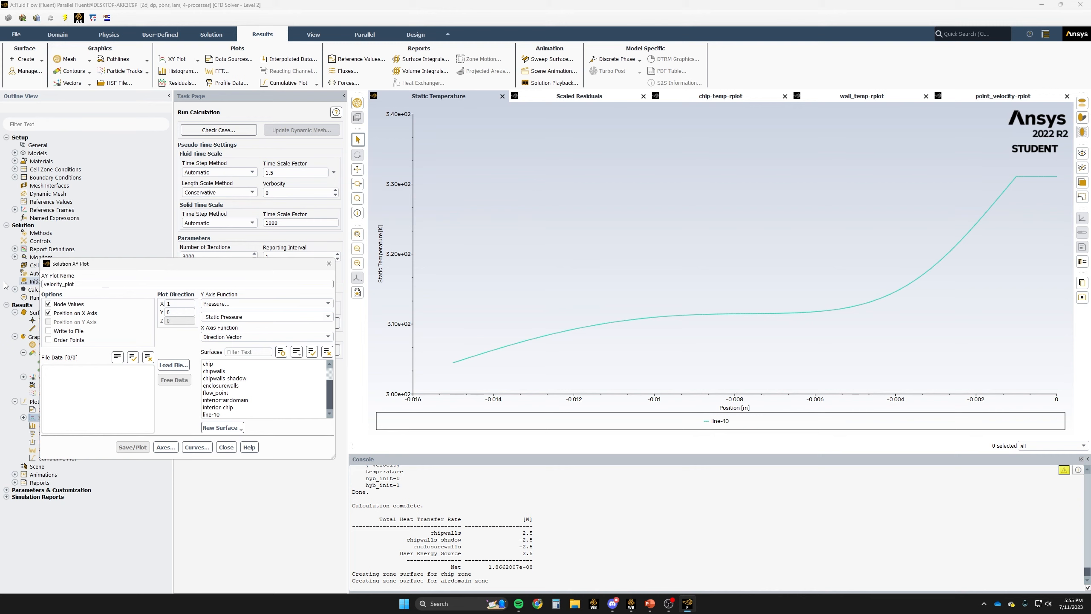
{"action": "type", "text": "_plot"}
- Set the Y-axis function to Y Velocity under Velocity, and save and plot it along the line-10 surface
{"action": "left_click", "coordinate": [277, 304]}
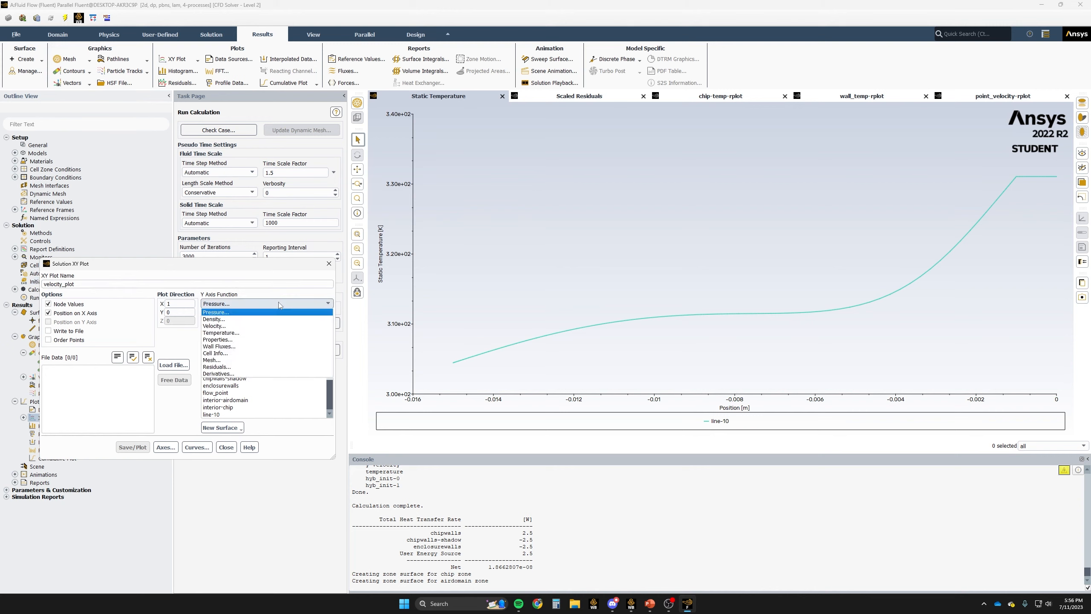
{"action": "left_click", "coordinate": [257, 327]}
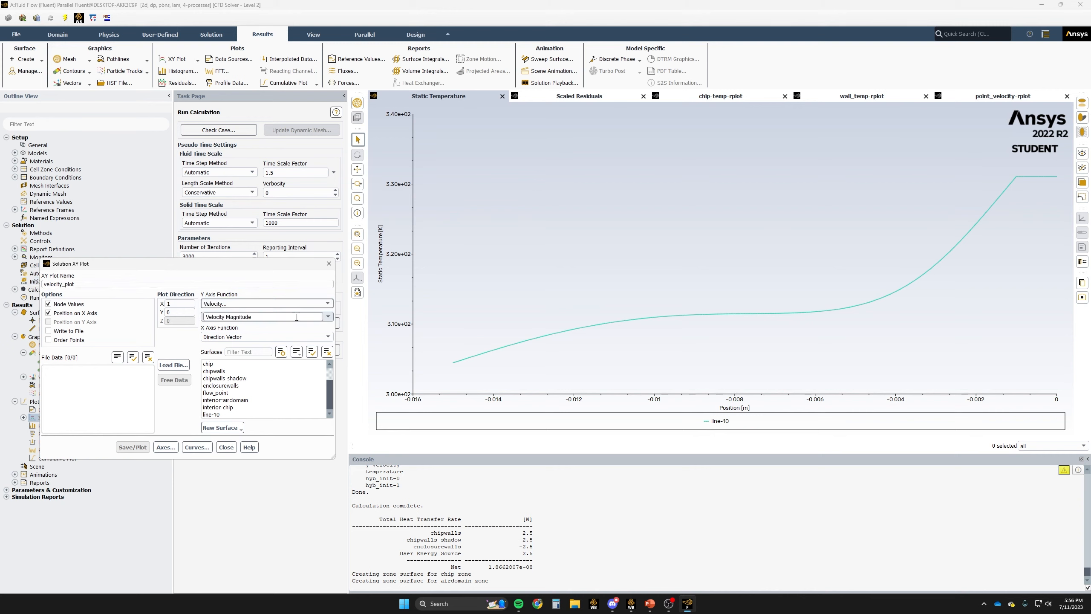
{"action": "left_click", "coordinate": [328, 318]}
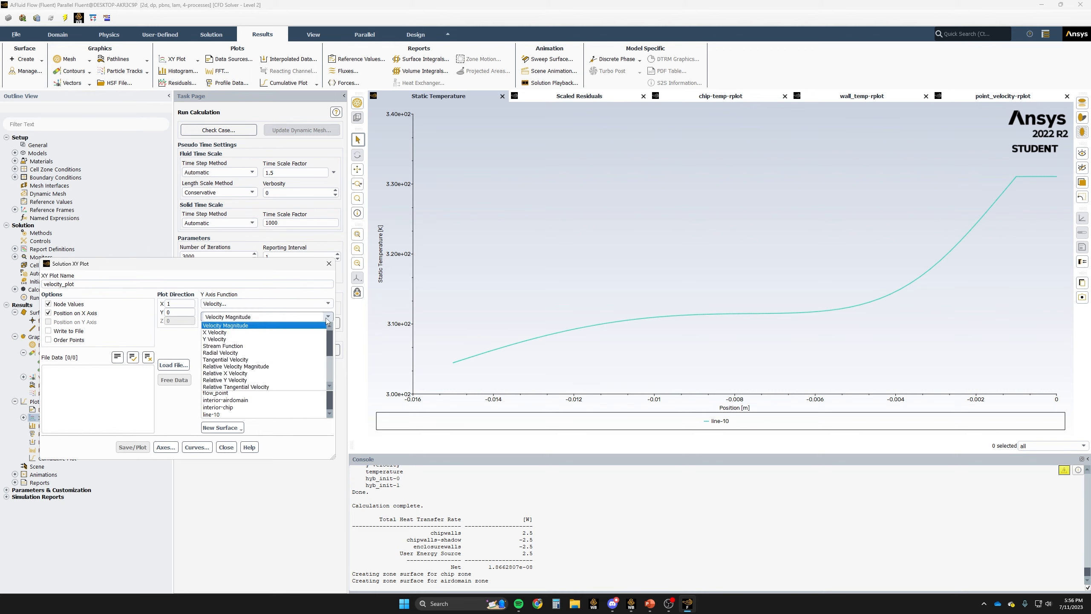
{"action": "left_click", "coordinate": [252, 340]}
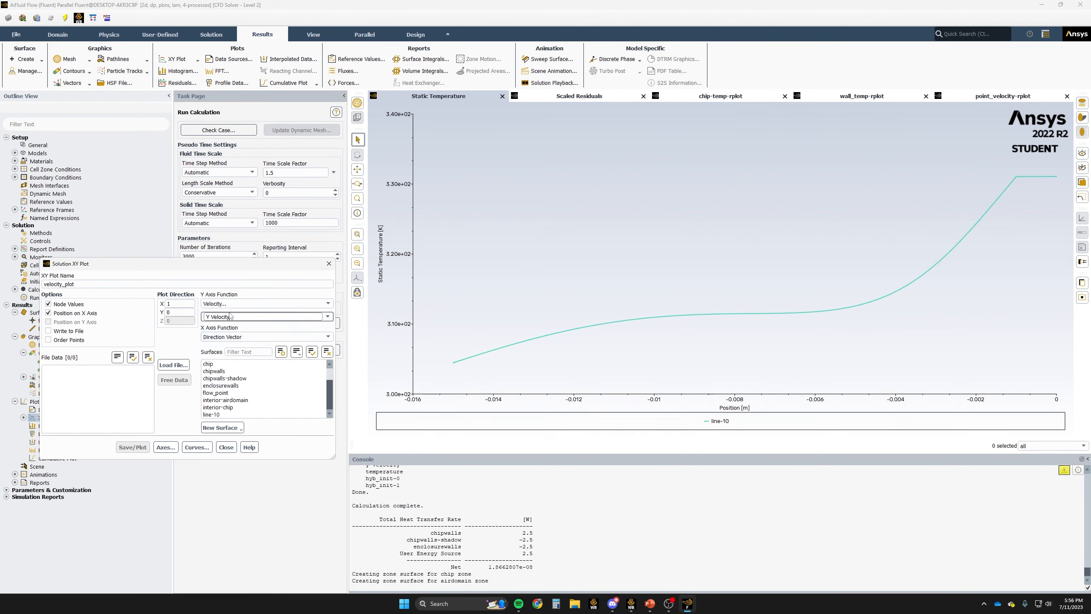
{"action": "left_click", "coordinate": [224, 414]}
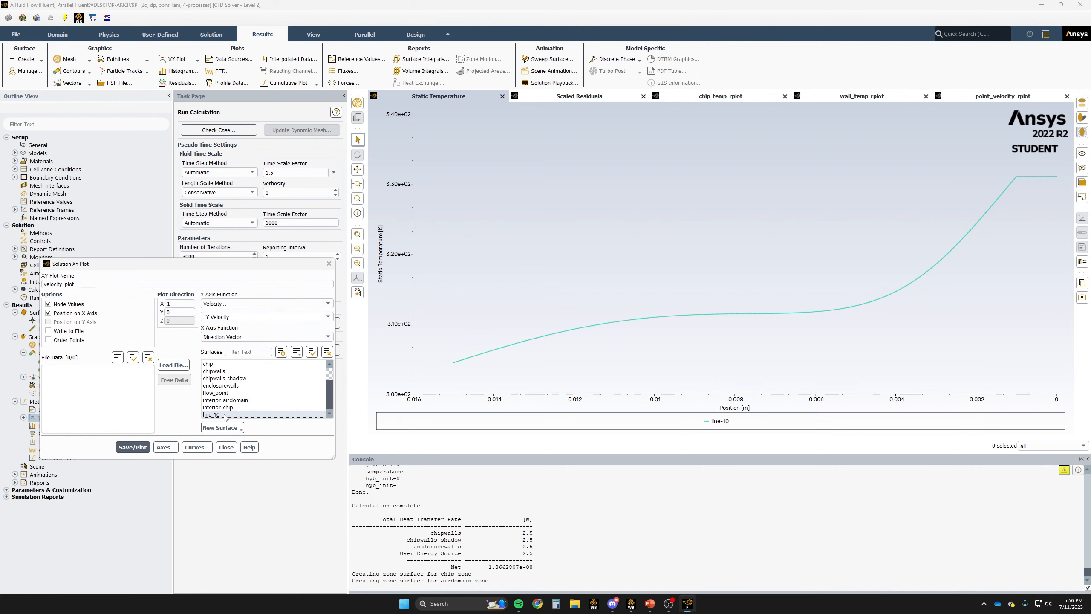
{"action": "left_click", "coordinate": [130, 447]}
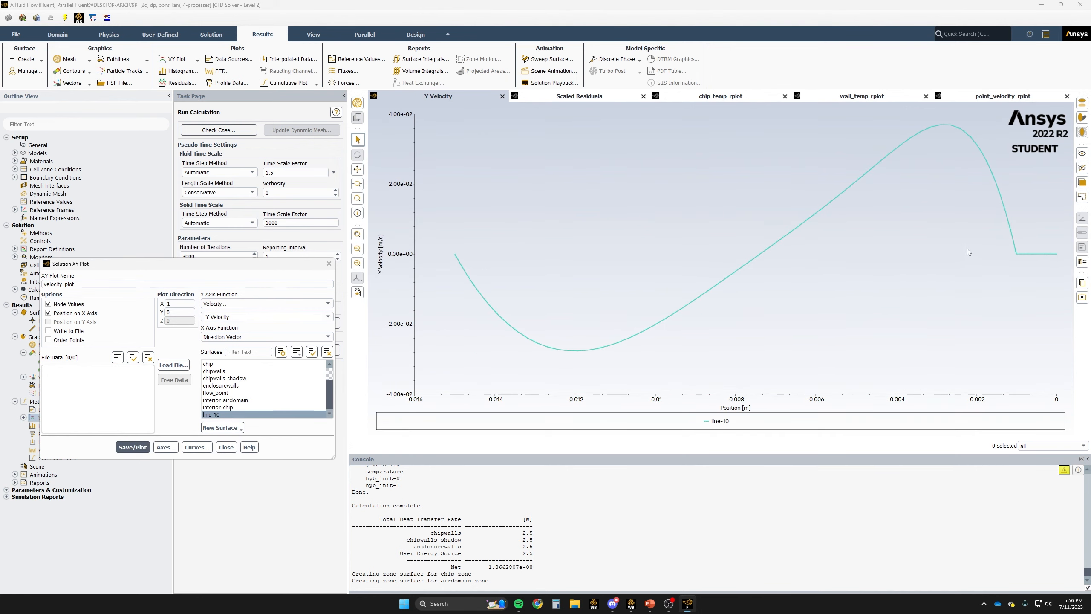
{"action": "mouse_move", "coordinate": [1053, 258]}
{"action": "mouse_move", "coordinate": [1017, 242]}
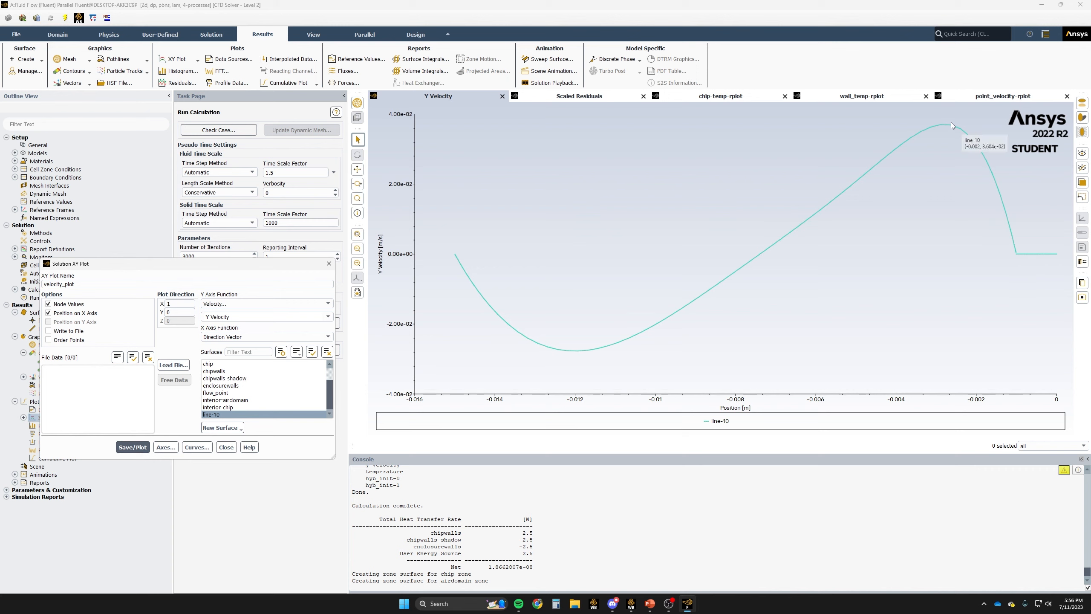